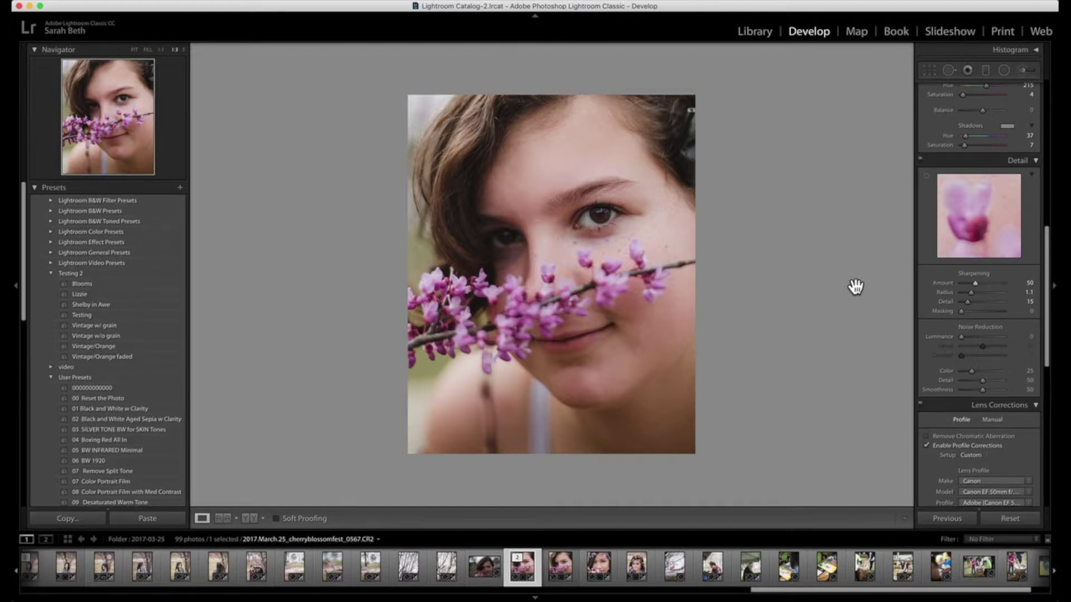
Compare the cherry blossom portrait with its unedited version and open it for editing in Adobe Photoshop CC 2018
{"action": "key", "text": "backslash"}
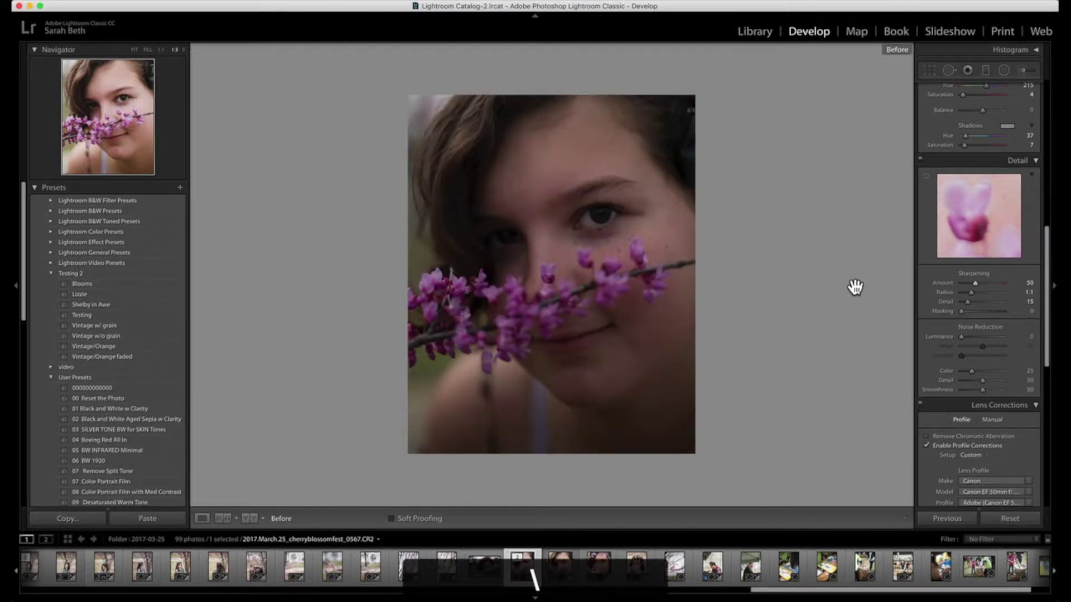
{"action": "key", "text": "backslash"}
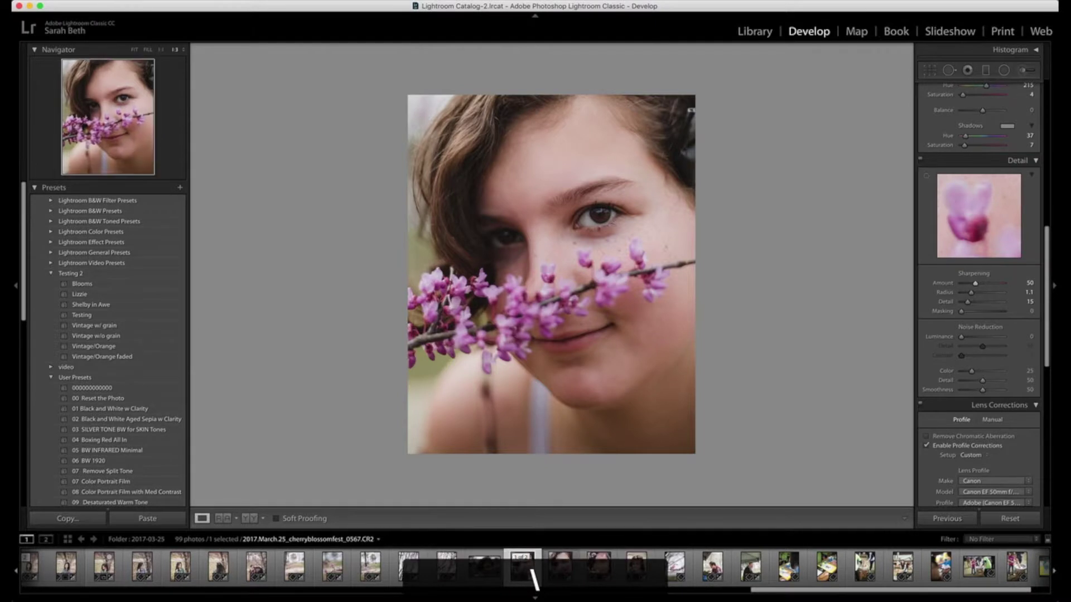
{"action": "right_click", "coordinate": [527, 565]}
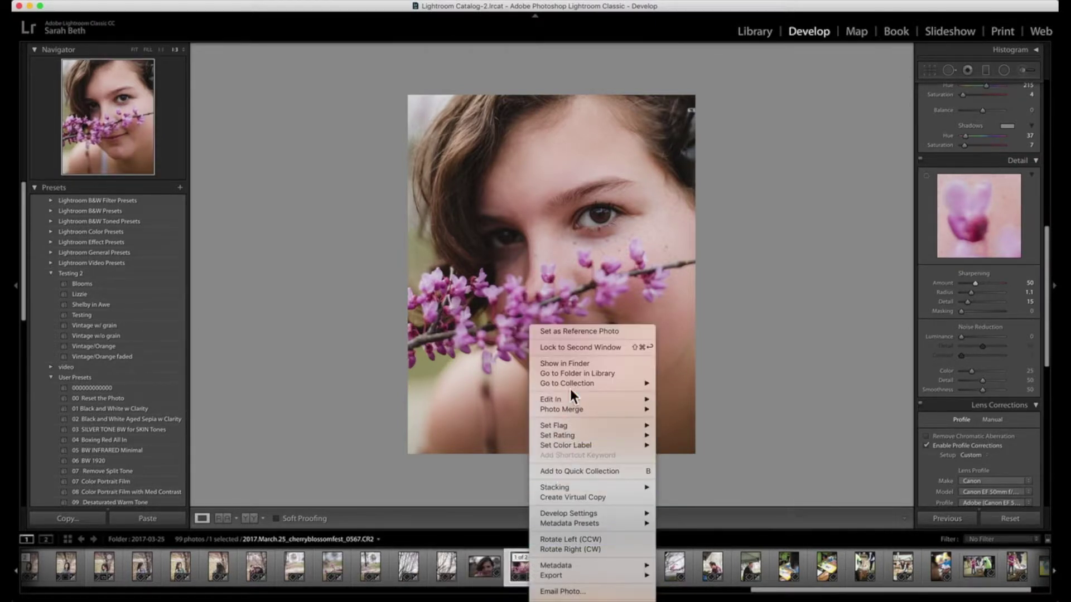
{"action": "mouse_move", "coordinate": [570, 398]}
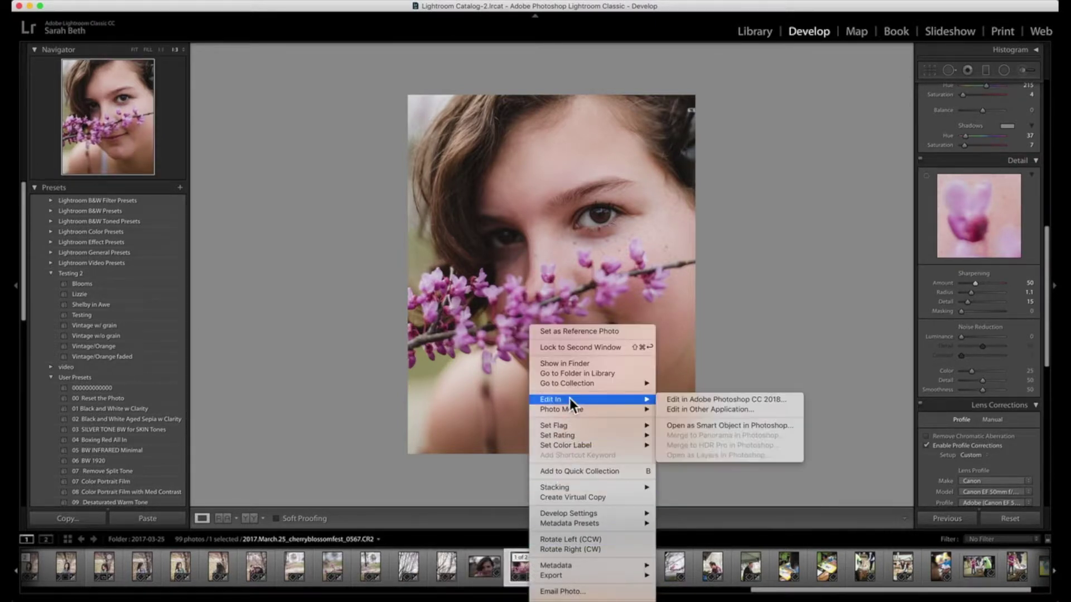
{"action": "left_click", "coordinate": [675, 398]}
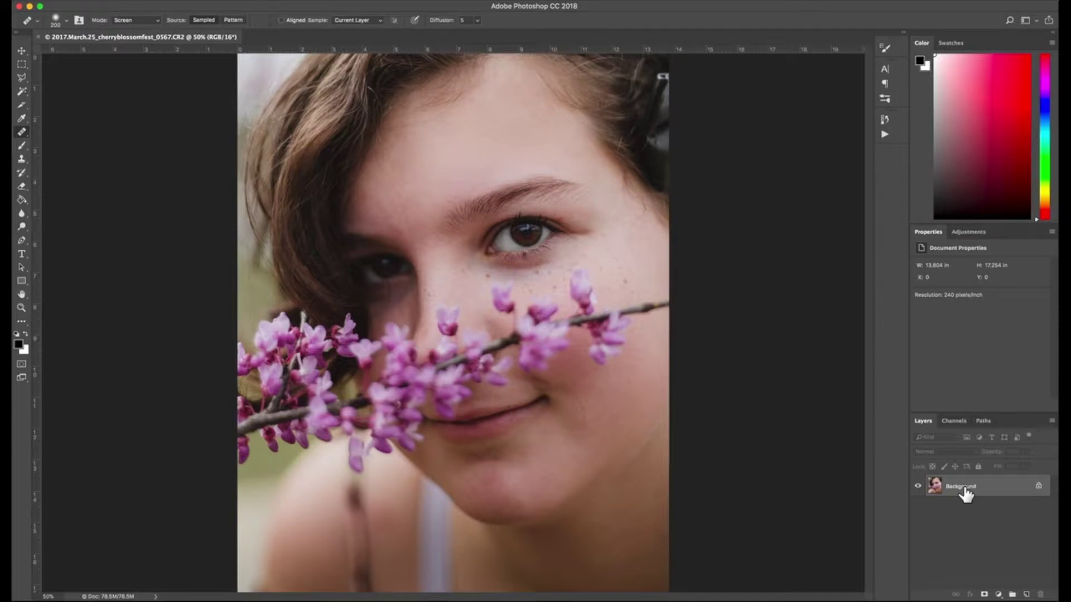
Duplicate the Background layer and run the Frequency Separation action on the copy
{"action": "key", "text": "super+j"}
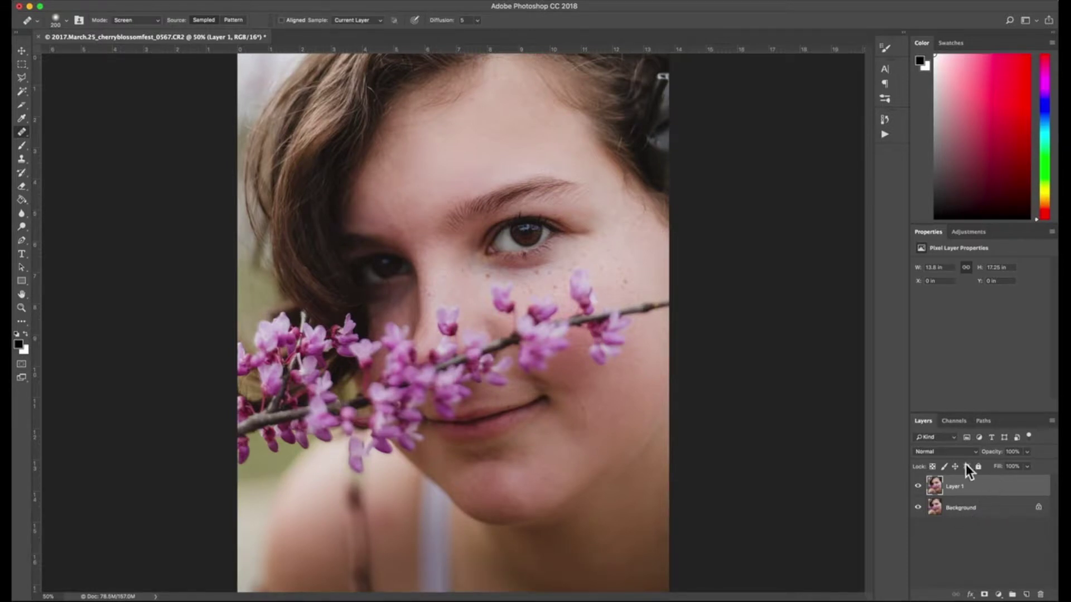
{"action": "left_click", "coordinate": [885, 135]}
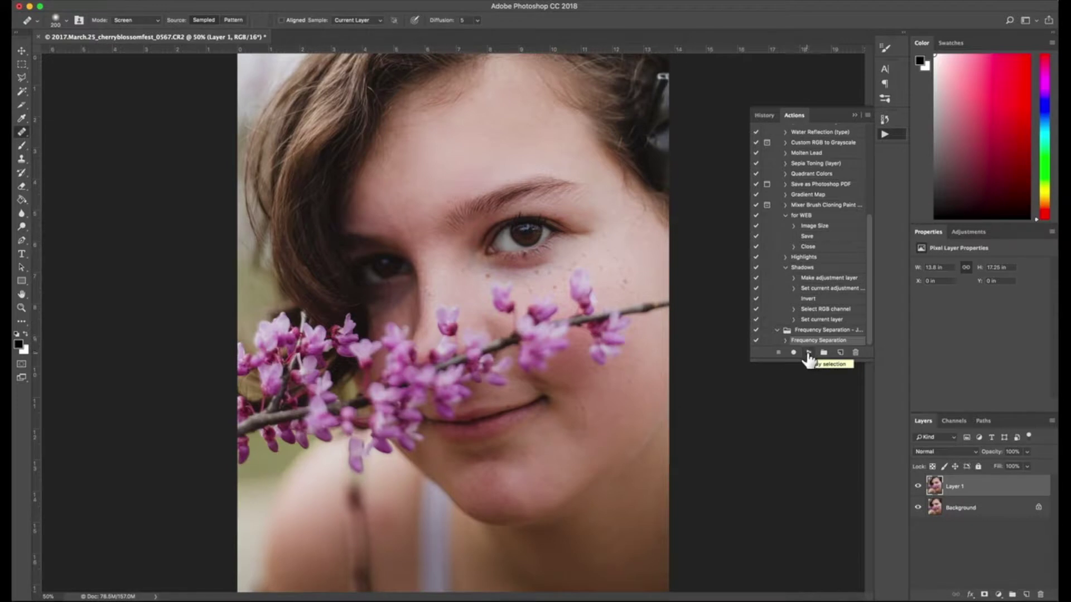
{"action": "left_click", "coordinate": [807, 353]}
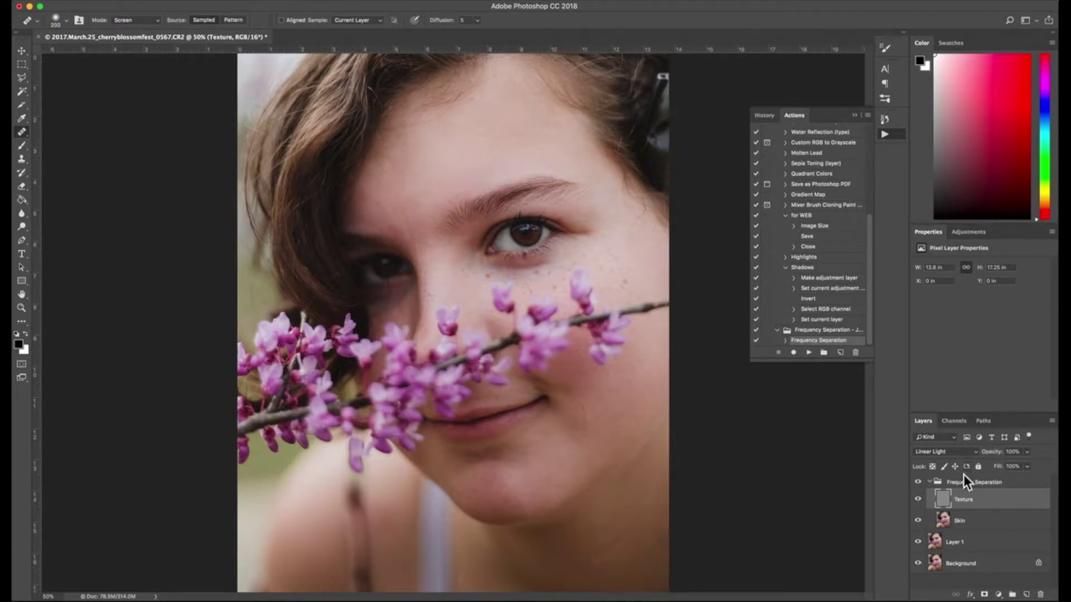
Select the Skin layer and toggle the visibility of the Skin, Texture and base layers to examine what each contains
{"action": "left_click", "coordinate": [971, 524]}
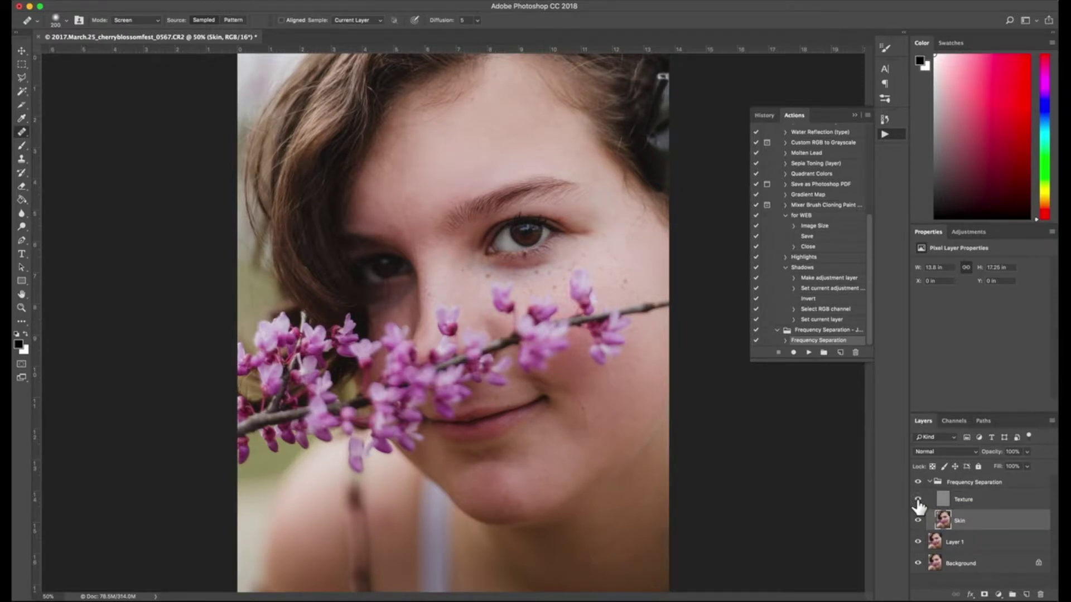
{"action": "left_click", "coordinate": [918, 521]}
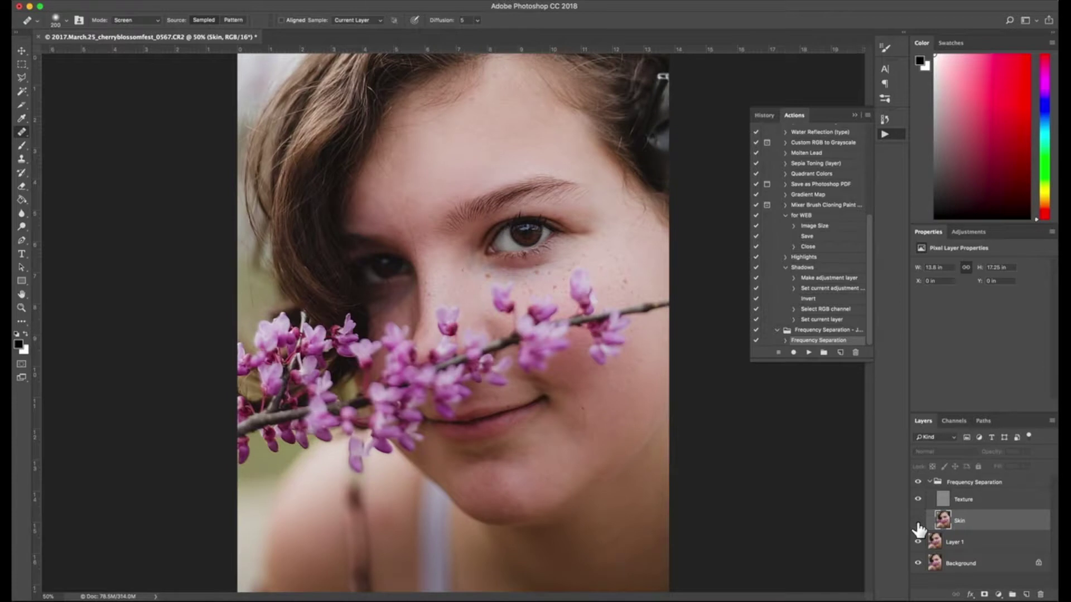
{"action": "left_click", "coordinate": [918, 523]}
{"action": "left_click", "coordinate": [918, 522]}
{"action": "left_click", "coordinate": [917, 521]}
{"action": "left_click", "coordinate": [917, 500]}
{"action": "left_click", "coordinate": [918, 500]}
{"action": "left_click", "coordinate": [918, 520]}
{"action": "left_click", "coordinate": [918, 541]}
{"action": "left_click", "coordinate": [917, 563]}
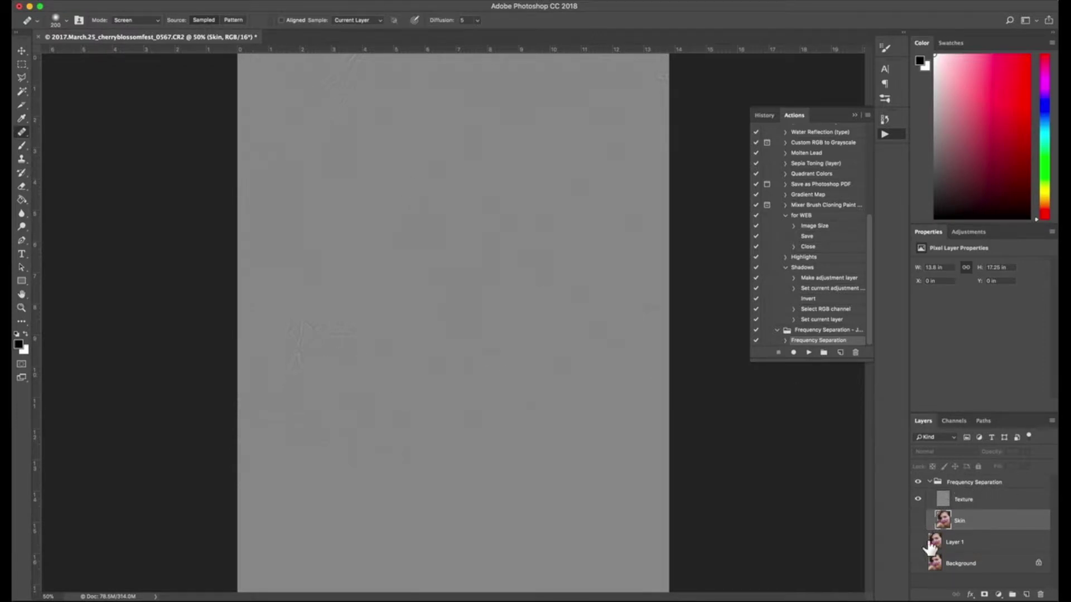
{"action": "left_click_drag", "start_coordinate": [917, 541], "coordinate": [917, 564]}
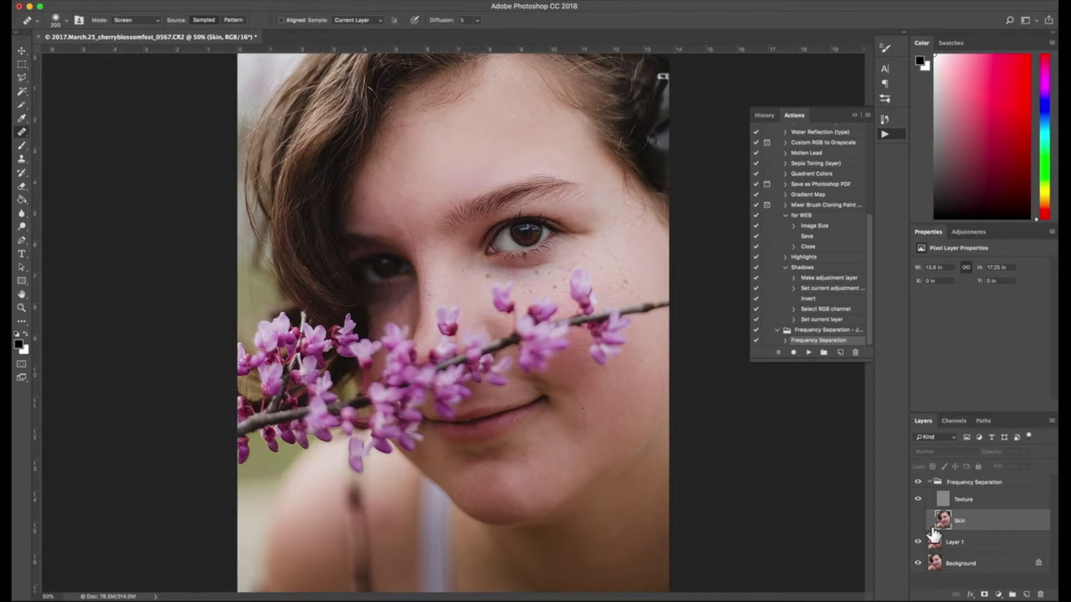
Show the Skin layer, hide the Texture layer, and review the Healing Brush size and hardness settings
{"action": "left_click", "coordinate": [917, 520]}
{"action": "left_click", "coordinate": [917, 499]}
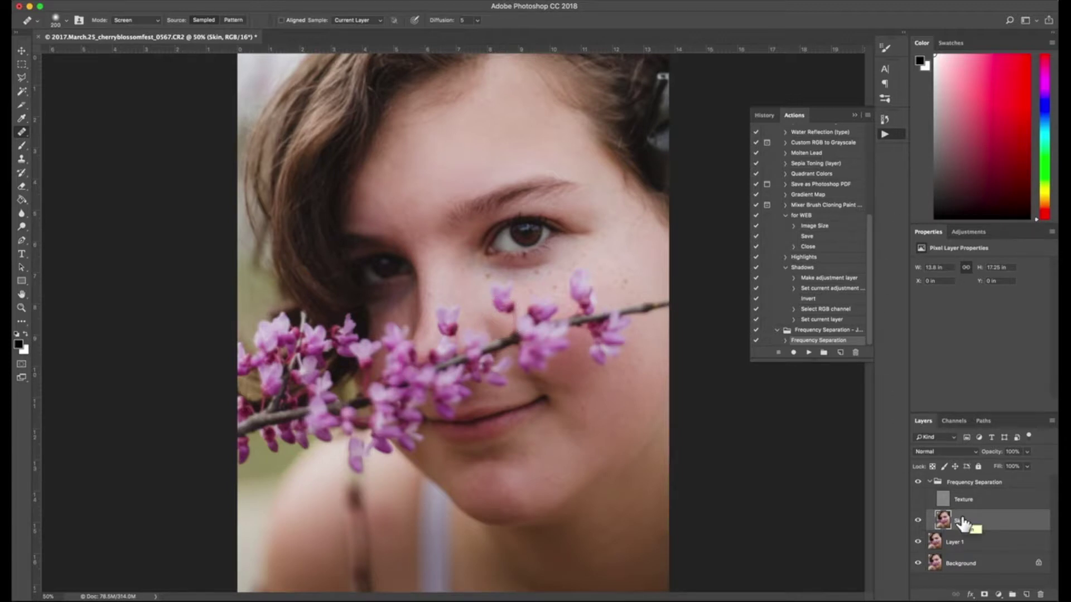
{"action": "key", "text": "super+1"}
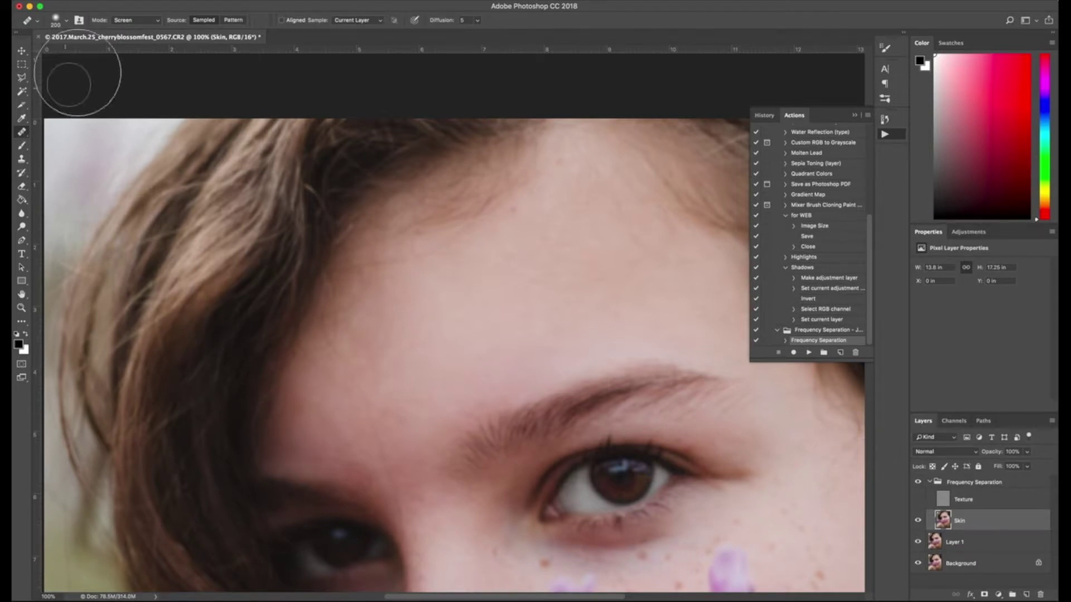
{"action": "left_click", "coordinate": [59, 18]}
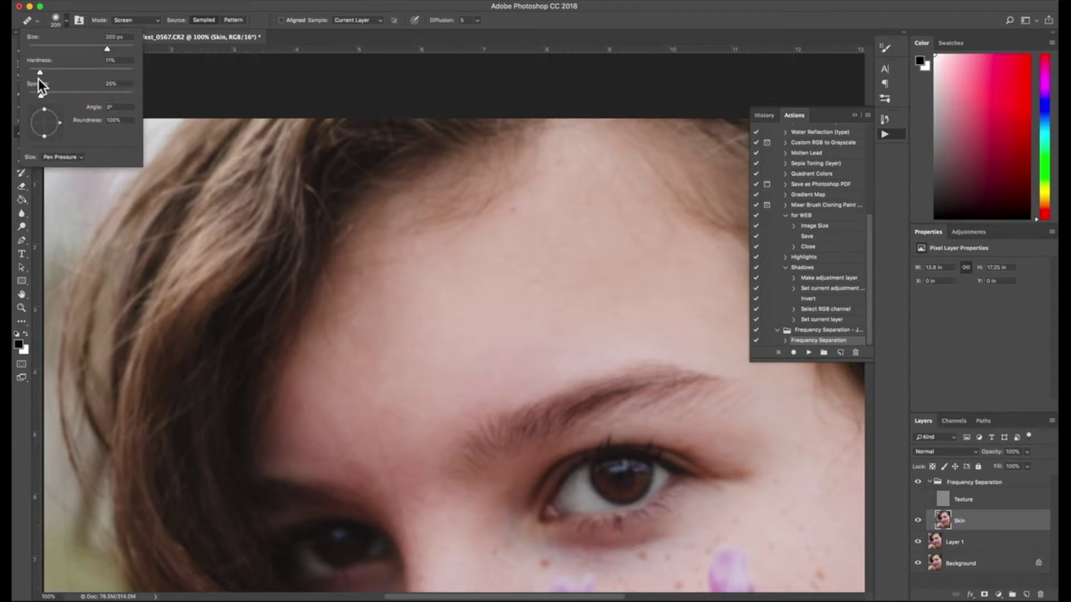
{"action": "left_click", "coordinate": [152, 3]}
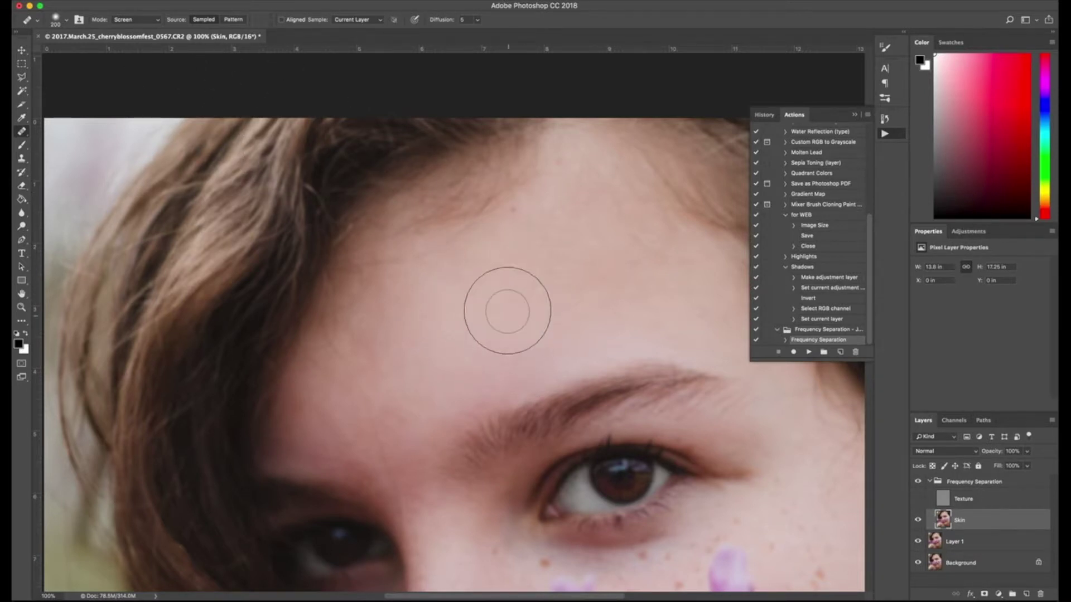
Sample smooth forehead skin with the Healing Brush and even out the forehead beside the hairline on the Skin layer
{"action": "left_click", "coordinate": [481, 290], "text": "alt"}
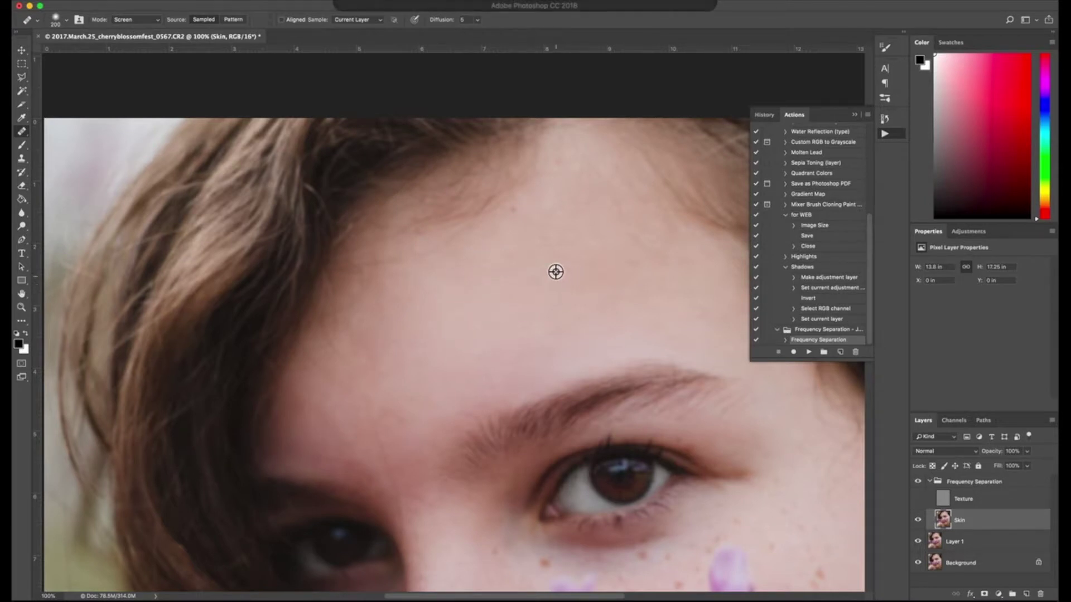
{"action": "left_click", "coordinate": [454, 335], "text": "alt"}
{"action": "left_click", "coordinate": [384, 297]}
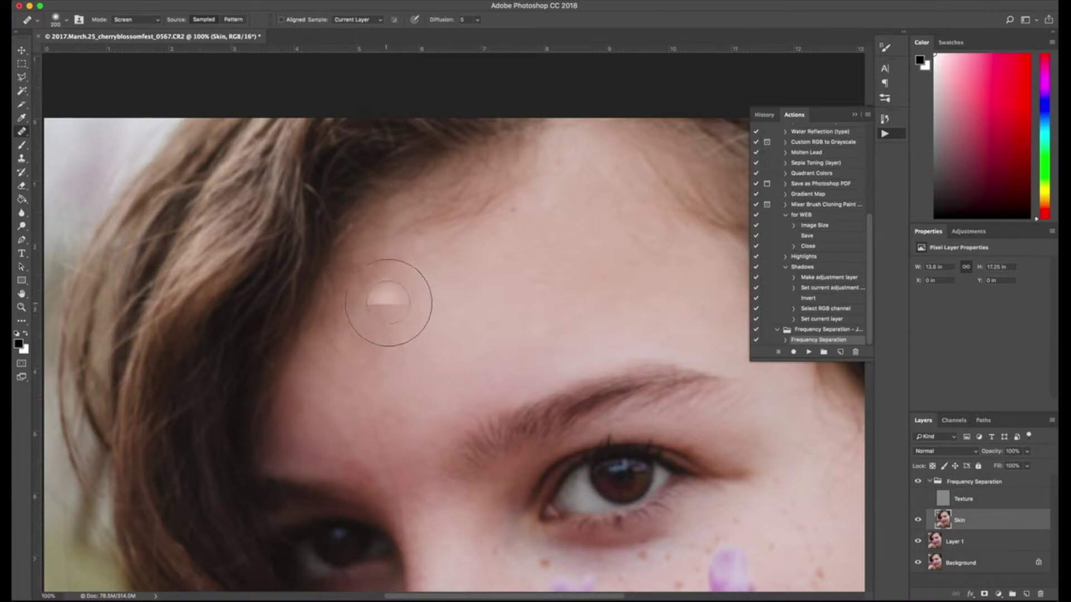
{"action": "left_click", "coordinate": [384, 311]}
{"action": "left_click", "coordinate": [373, 328]}
{"action": "left_click", "coordinate": [365, 327]}
{"action": "left_click", "coordinate": [353, 326]}
{"action": "left_click", "coordinate": [349, 318]}
{"action": "left_click", "coordinate": [363, 294]}
{"action": "left_click", "coordinate": [378, 314]}
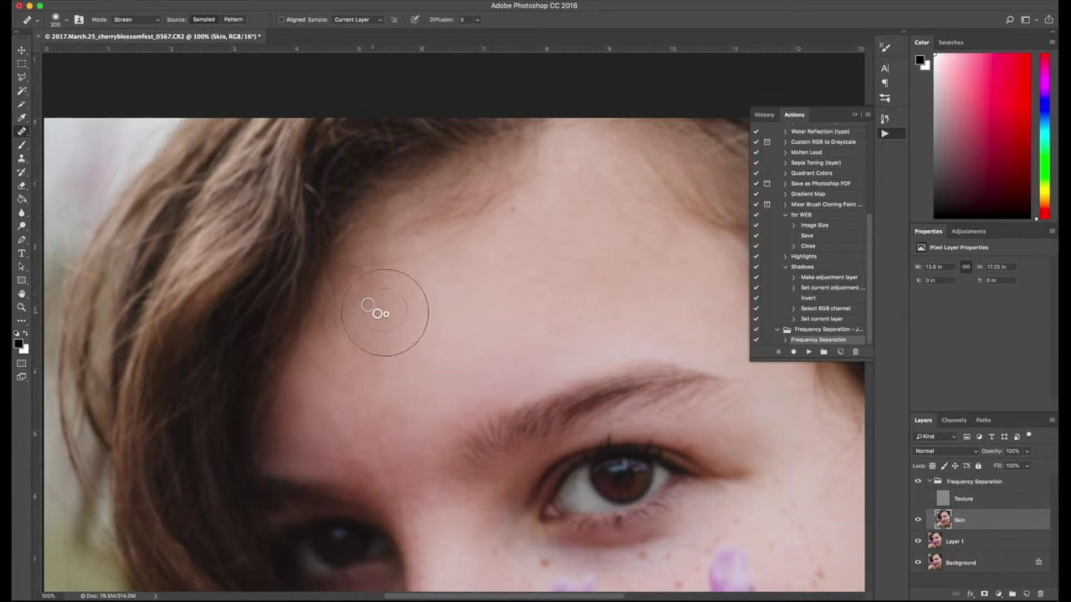
{"action": "left_click", "coordinate": [402, 308]}
{"action": "left_click", "coordinate": [407, 326]}
{"action": "left_click", "coordinate": [385, 339]}
{"action": "left_click", "coordinate": [373, 363]}
{"action": "left_click", "coordinate": [353, 369]}
{"action": "left_click", "coordinate": [439, 224]}
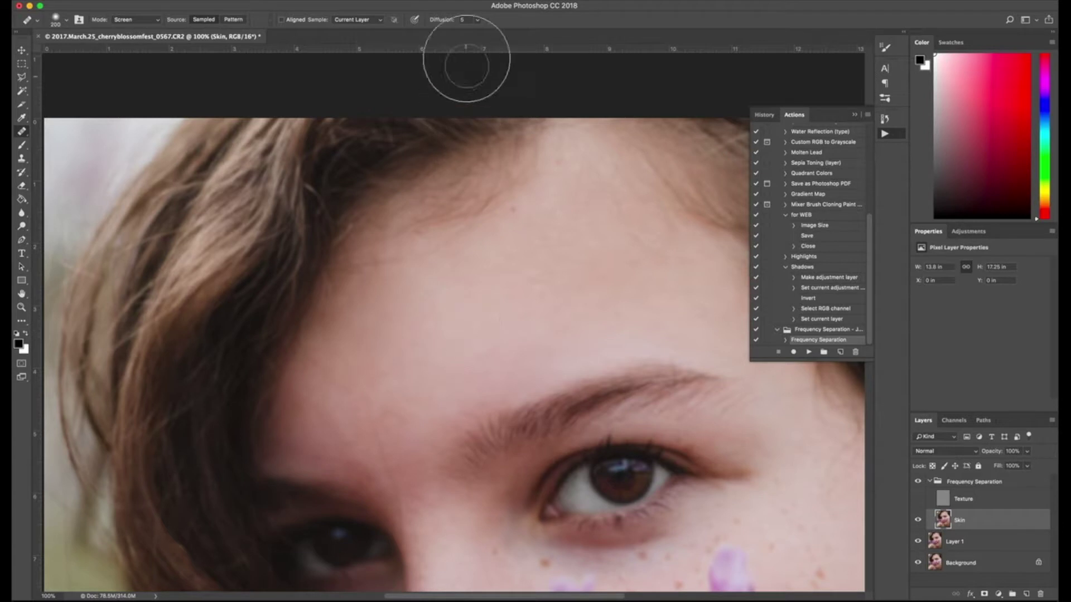
{"action": "left_click", "coordinate": [387, 310]}
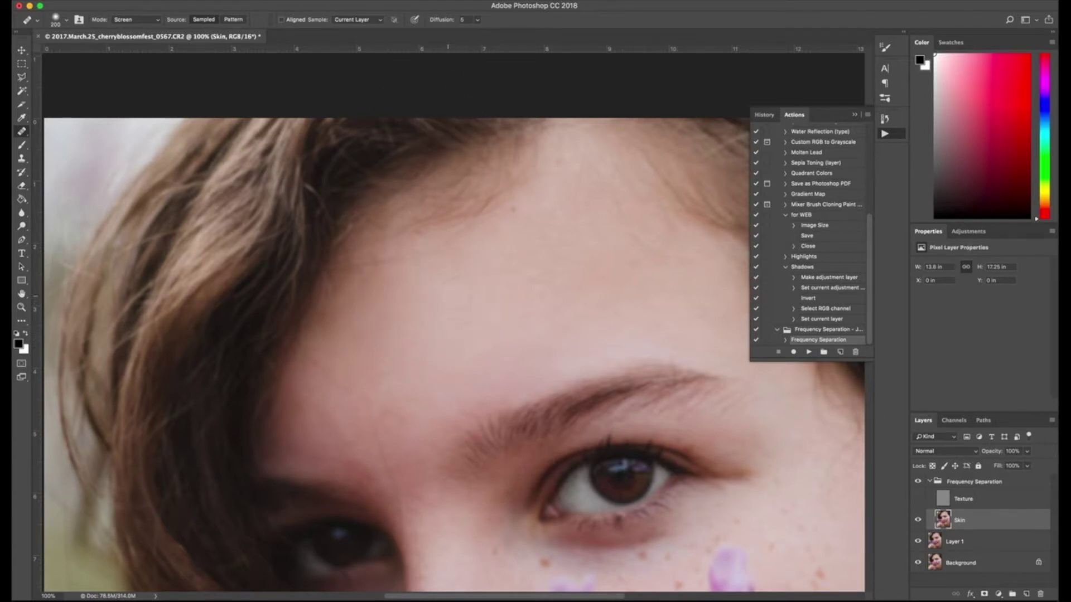
{"action": "left_click", "coordinate": [427, 239]}
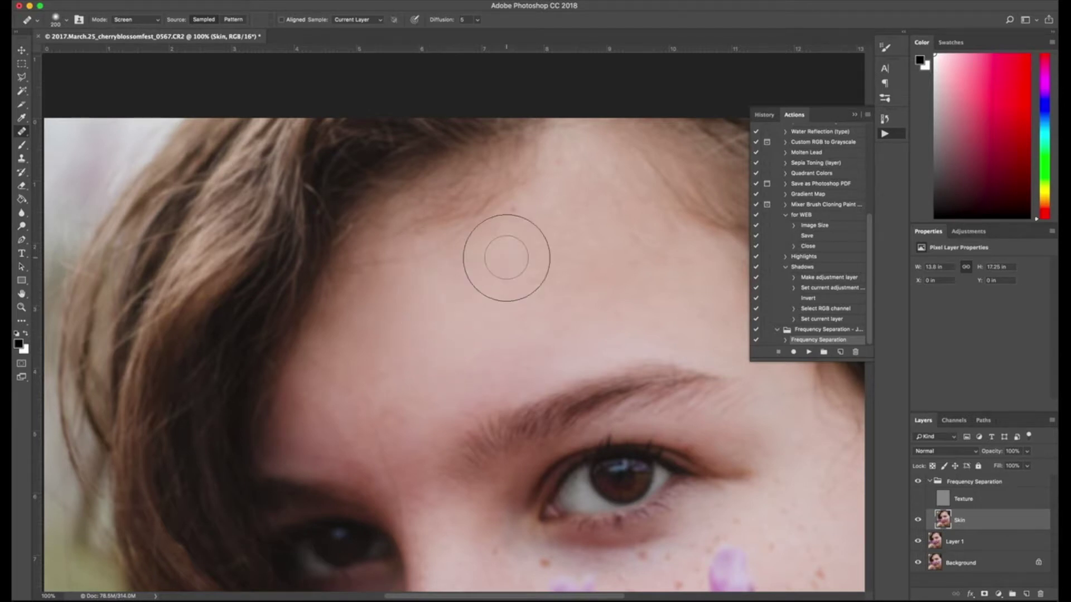
Resample the mid-forehead and heal the uneven tones along the edge of the hair and on the upper forehead
{"action": "left_click", "coordinate": [442, 318], "text": "alt"}
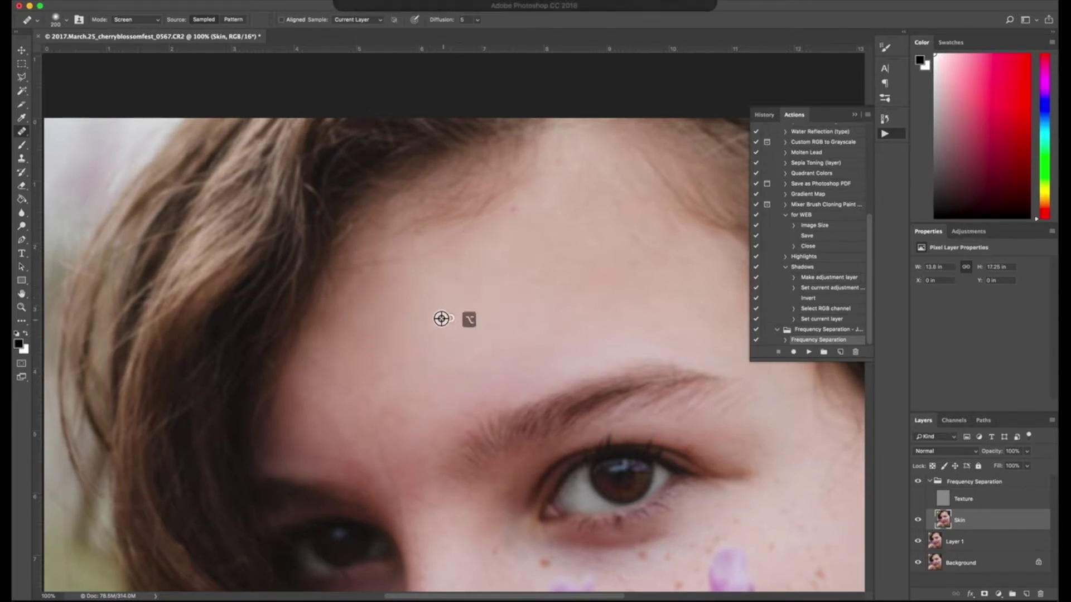
{"action": "left_click", "coordinate": [352, 327]}
{"action": "left_click", "coordinate": [352, 302]}
{"action": "left_click", "coordinate": [346, 314]}
{"action": "left_click", "coordinate": [352, 306]}
{"action": "left_click", "coordinate": [342, 306]}
{"action": "left_click", "coordinate": [345, 278]}
{"action": "left_click", "coordinate": [511, 240]}
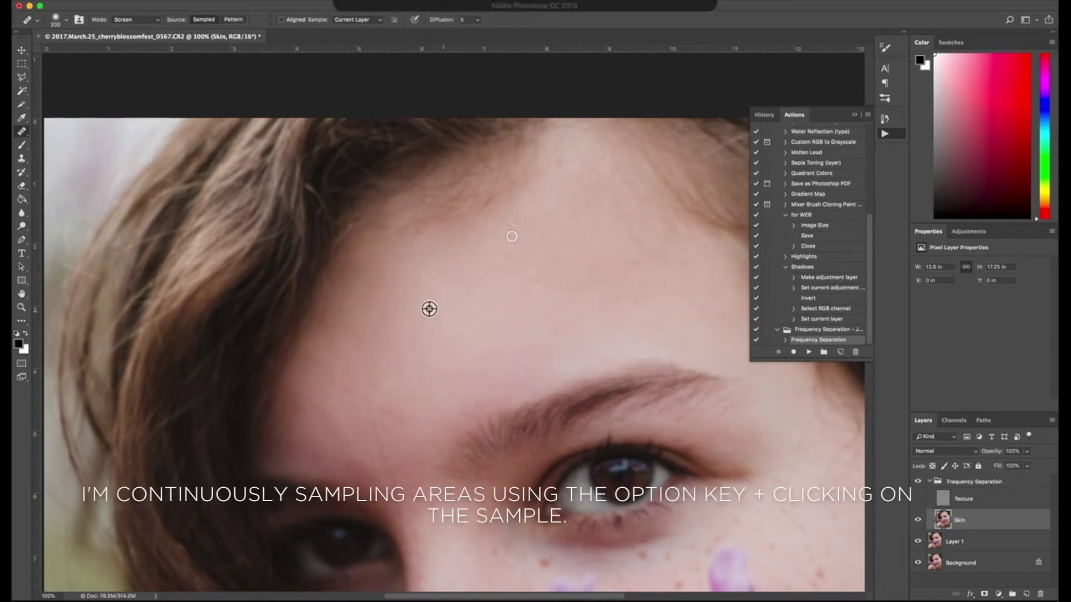
Heal the lower forehead from the hair toward the inner eyebrow, and the spot near the upper hairline
{"action": "left_click", "coordinate": [345, 326], "text": "alt"}
{"action": "left_click", "coordinate": [316, 383], "text": "alt"}
{"action": "left_click", "coordinate": [411, 372]}
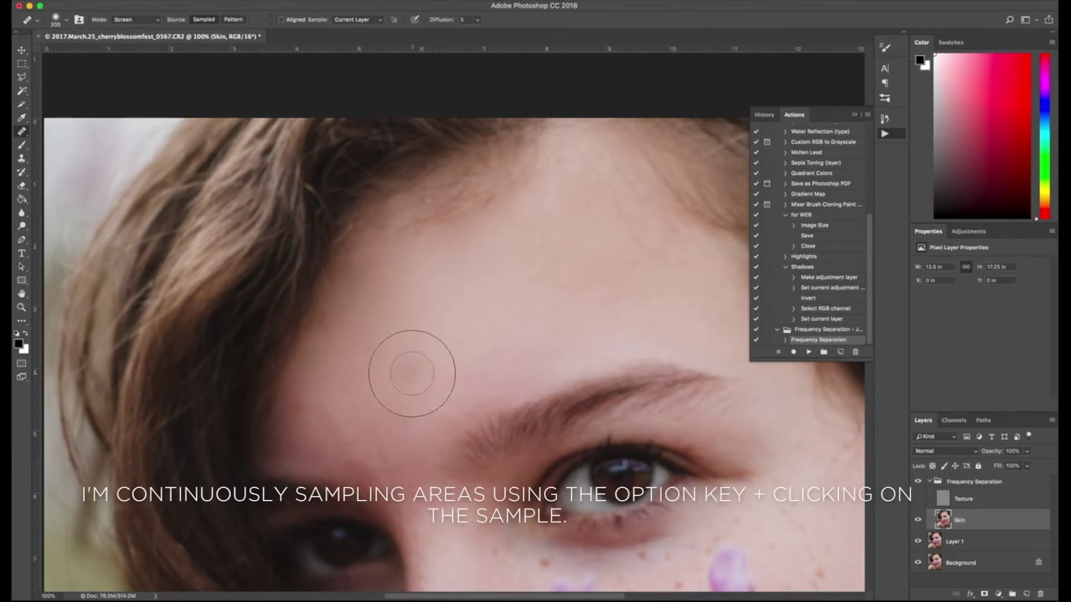
{"action": "left_click", "coordinate": [388, 363]}
{"action": "left_click", "coordinate": [304, 438], "text": "alt"}
{"action": "left_click", "coordinate": [403, 447]}
{"action": "left_click", "coordinate": [488, 282], "text": "alt"}
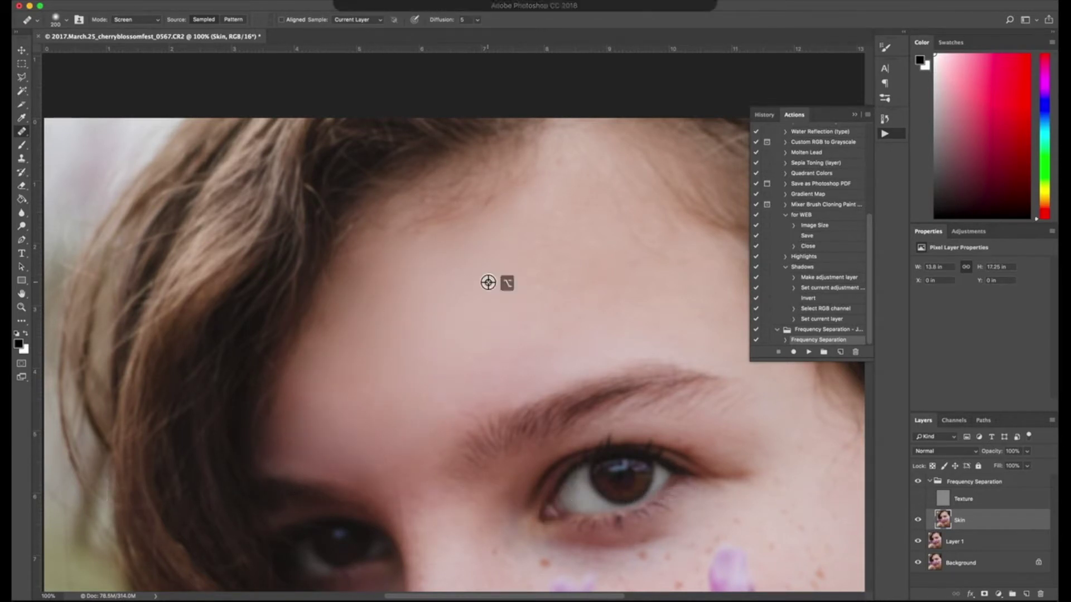
{"action": "left_click", "coordinate": [512, 206]}
Undo the last three healing strokes on the Skin layer
{"action": "left_click_drag", "start_coordinate": [518, 385], "coordinate": [398, 324]}
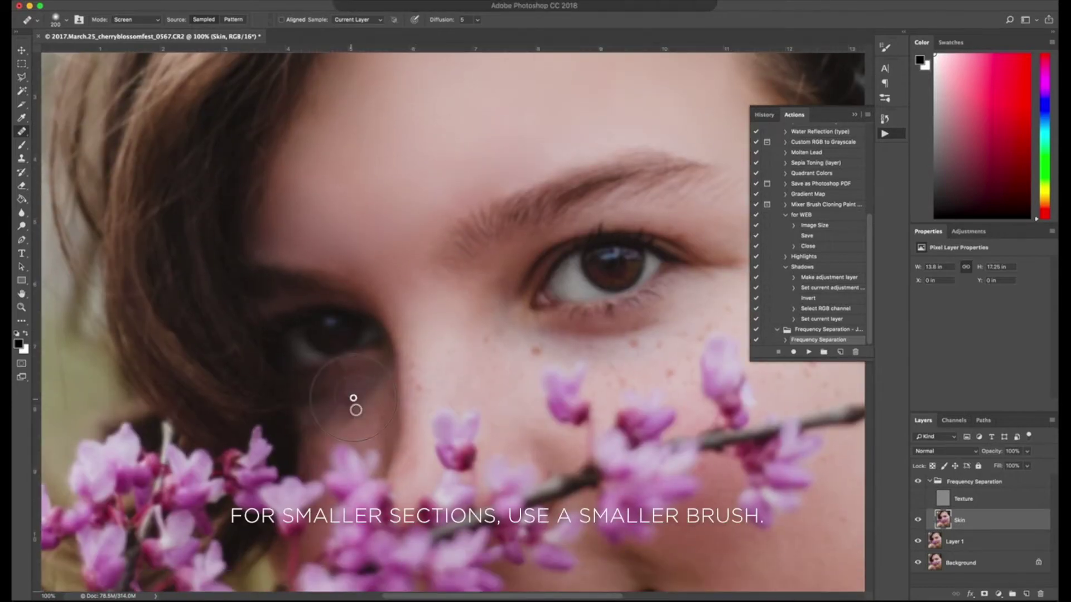
{"action": "key", "text": "alt+super+z"}
{"action": "key", "text": "alt+super+z"}
{"action": "key", "text": "alt+super+z"}
{"action": "key", "text": "alt+super+z"}
Reduce the Healing Brush size and heal the skin beside the nose below the shaded eye
{"action": "right_click", "coordinate": [394, 383]}
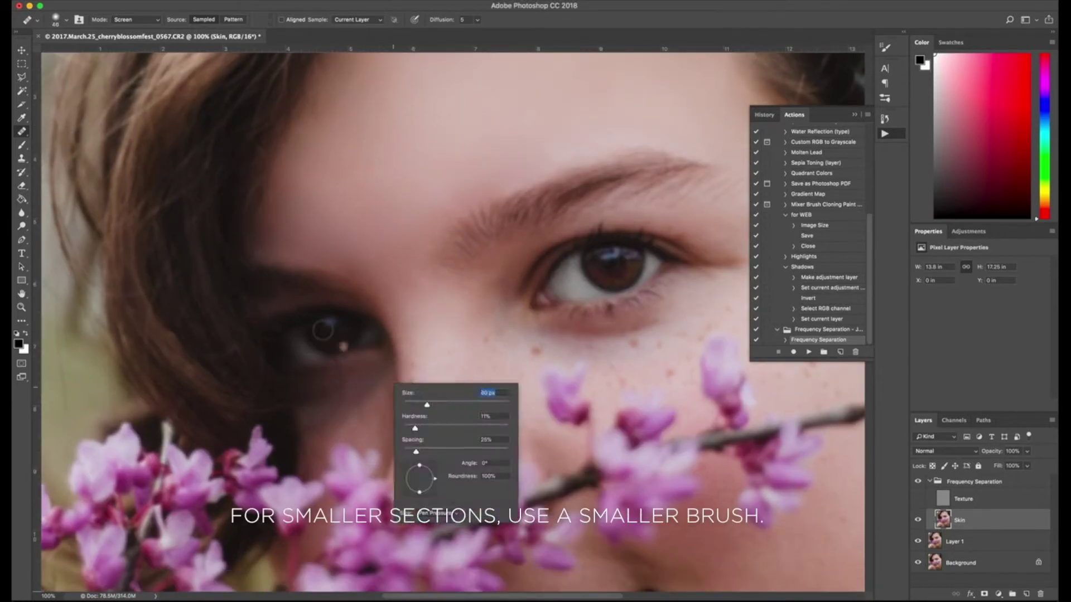
{"action": "left_click_drag", "start_coordinate": [428, 403], "coordinate": [414, 404]}
{"action": "key", "text": "Return"}
{"action": "left_click", "coordinate": [346, 429], "text": "alt"}
{"action": "left_click", "coordinate": [366, 409], "text": "alt"}
Enlarge the Healing Brush to 70 px and heal the dark skin under the brighter eye, avoiding the freckles
{"action": "left_click_drag", "start_coordinate": [507, 326], "coordinate": [393, 318]}
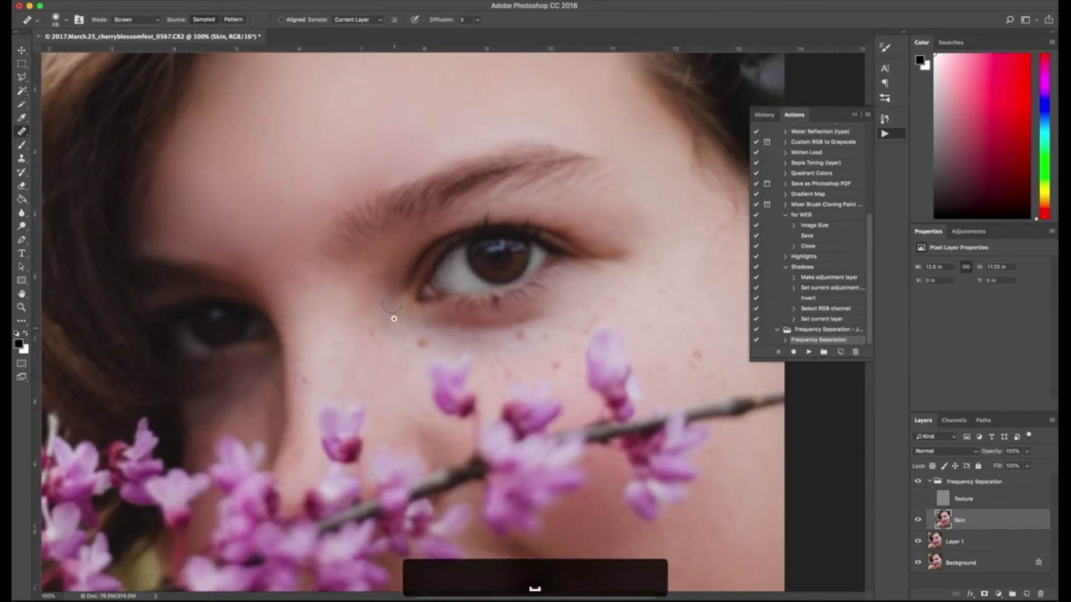
{"action": "left_click", "coordinate": [451, 336], "text": "alt"}
{"action": "key", "text": "bracketright"}
{"action": "key", "text": "bracketright"}
{"action": "key", "text": "bracketright"}
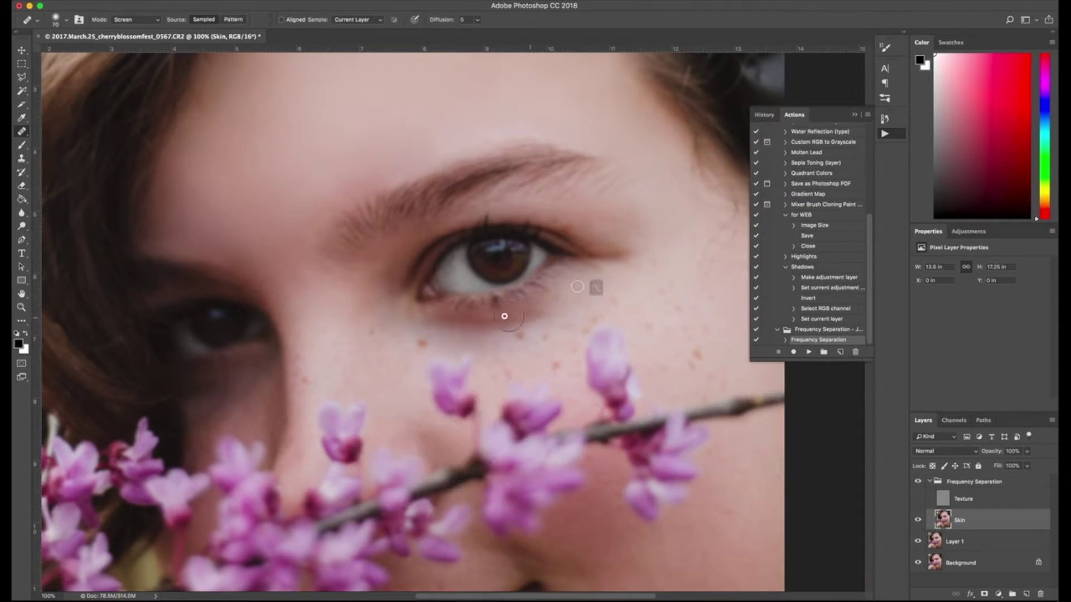
{"action": "left_click", "coordinate": [564, 296], "text": "alt"}
{"action": "left_click", "coordinate": [468, 326]}
{"action": "left_click", "coordinate": [378, 314], "text": "alt"}
{"action": "left_click_drag", "start_coordinate": [515, 319], "coordinate": [543, 309]}
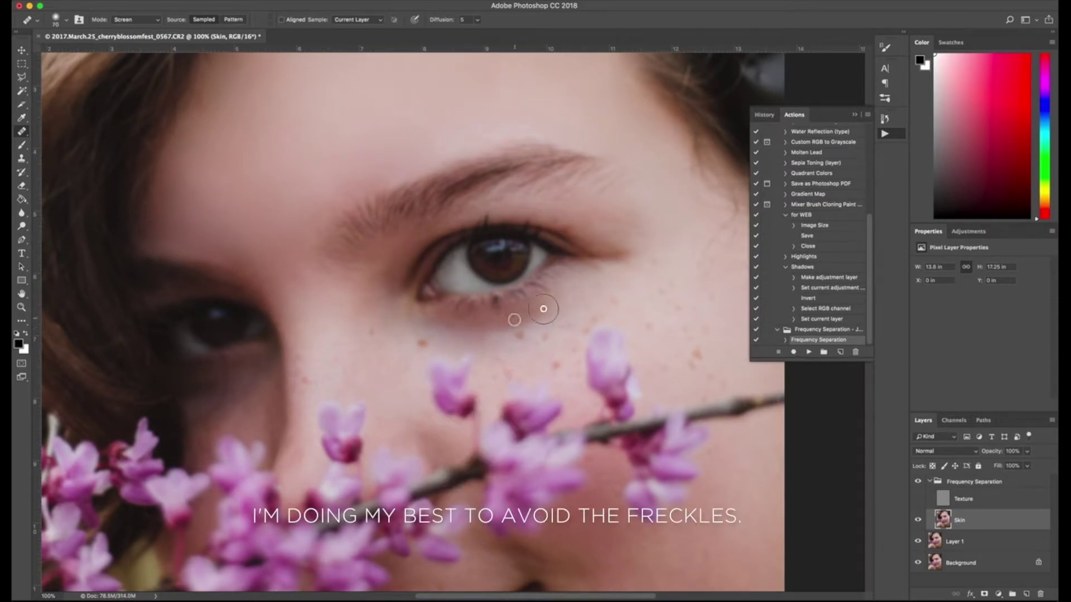
Enlarge the Healing Brush to 151 px and heal the skin near the corner of the mouth, undoing the last stroke
{"action": "mouse_move", "coordinate": [655, 320]}
{"action": "left_mouse_down"}
{"action": "mouse_move", "coordinate": [545, 336]}
{"action": "mouse_move", "coordinate": [448, 419]}
{"action": "left_mouse_up"}
{"action": "right_click", "coordinate": [467, 369]}
{"action": "left_click", "coordinate": [530, 388]}
{"action": "left_click", "coordinate": [410, 343]}
{"action": "left_click_drag", "start_coordinate": [389, 447], "coordinate": [472, 240]}
{"action": "left_click_drag", "start_coordinate": [463, 451], "coordinate": [463, 244]}
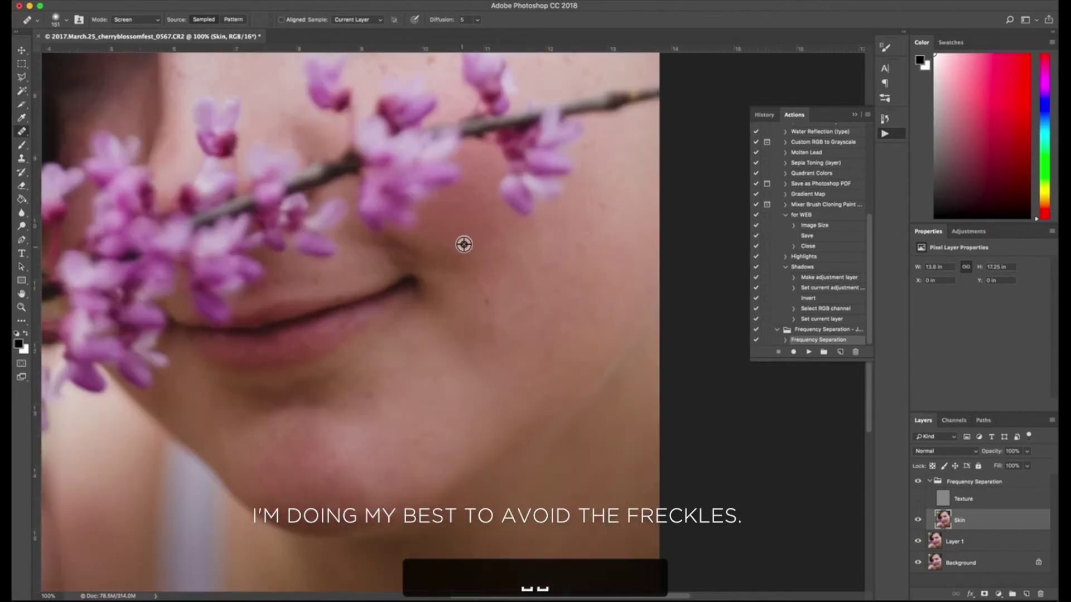
{"action": "left_click", "coordinate": [449, 349], "text": "alt"}
{"action": "left_click", "coordinate": [401, 253]}
{"action": "key", "text": "super+alt+z"}
Sample the cheek again and heal the skin beside the mouth corner and across the lower cheek
{"action": "left_click", "coordinate": [451, 228], "text": "alt"}
{"action": "left_click", "coordinate": [400, 256]}
{"action": "left_click", "coordinate": [478, 280]}
{"action": "left_click", "coordinate": [501, 296], "text": "alt"}
{"action": "left_click_drag", "start_coordinate": [557, 315], "coordinate": [564, 267]}
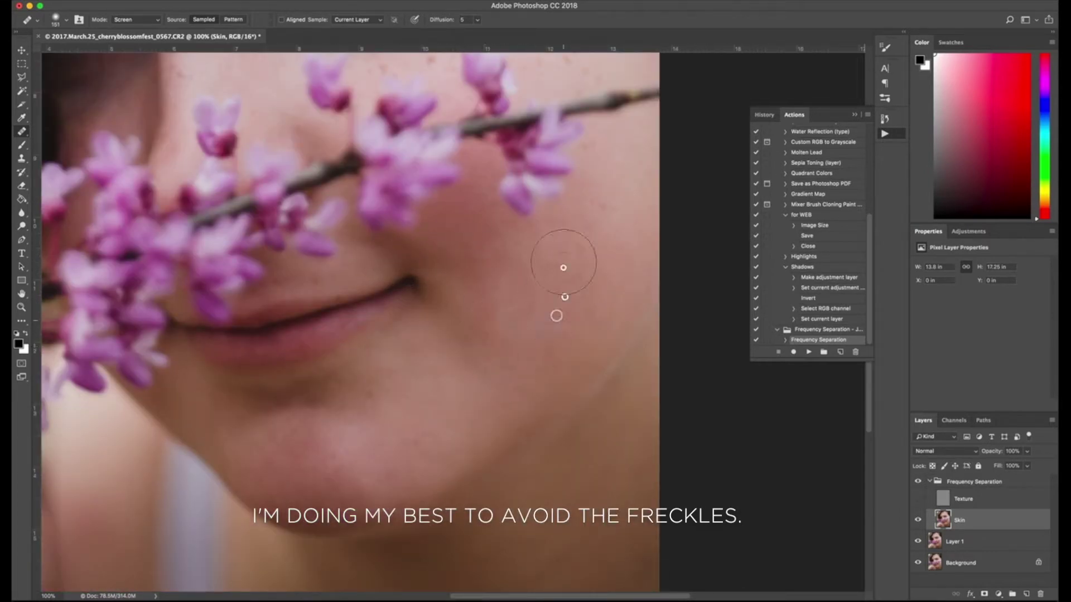
Heal the skin on the lower cheek between the chin and the mouth corner
{"action": "left_click", "coordinate": [457, 406], "text": "alt"}
{"action": "left_click", "coordinate": [459, 363]}
{"action": "left_click", "coordinate": [463, 274]}
Heal the skin below the lower lip and along the chin with the 151 px Healing Brush
{"action": "left_click_drag", "start_coordinate": [371, 256], "coordinate": [497, 170]}
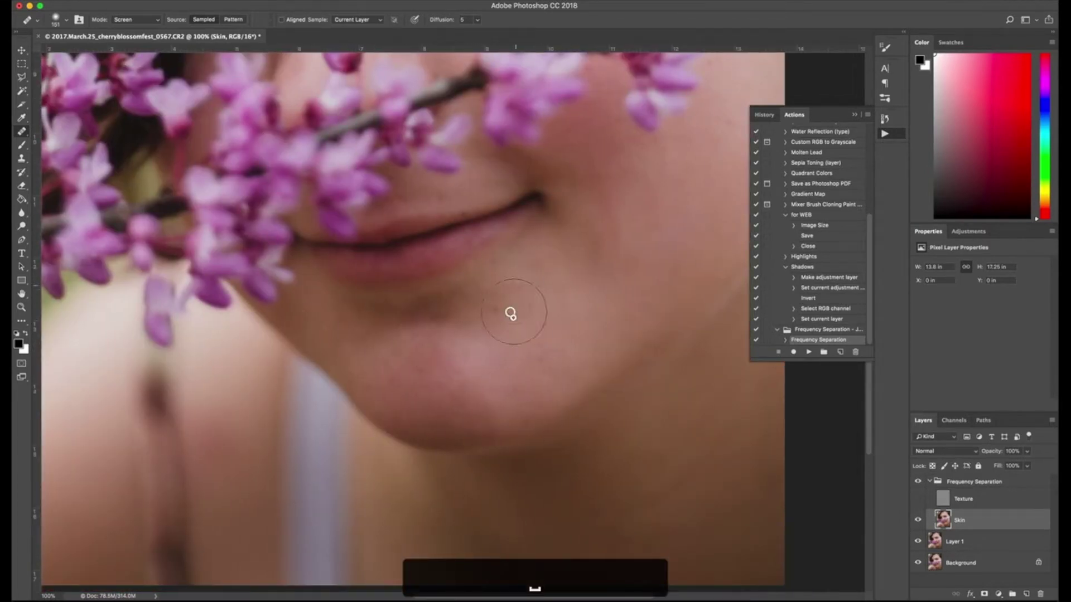
{"action": "left_click", "coordinate": [550, 334]}
{"action": "left_click", "coordinate": [466, 325], "text": "alt"}
{"action": "left_click", "coordinate": [421, 316]}
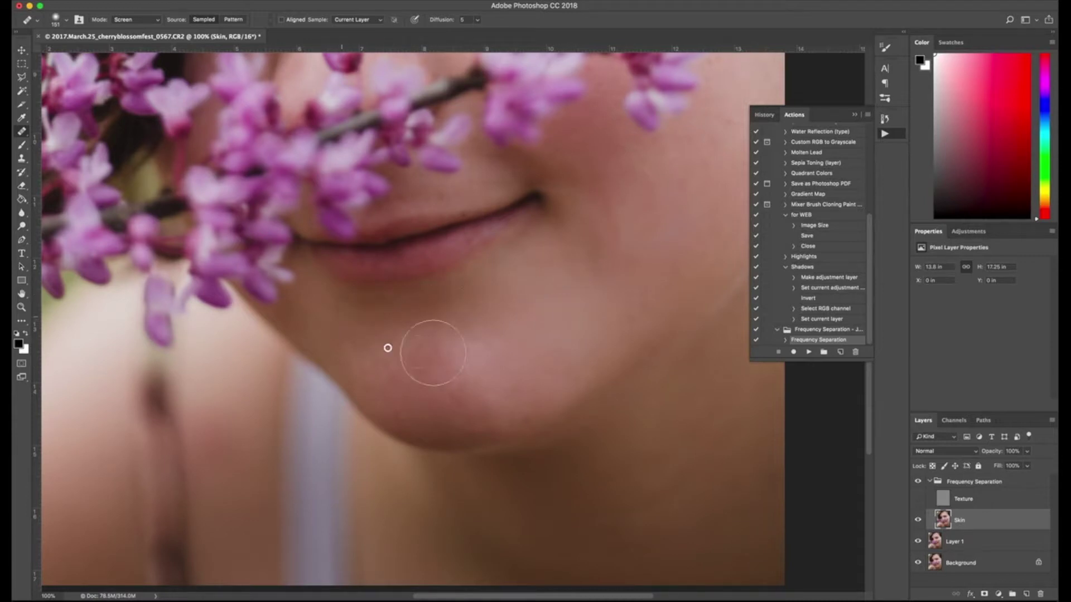
{"action": "left_click_drag", "start_coordinate": [574, 252], "coordinate": [478, 429]}
{"action": "left_click", "coordinate": [478, 454], "text": "alt"}
{"action": "left_click", "coordinate": [604, 374]}
Check the retouched face by switching the Skin layer's visibility off and on
{"action": "left_click_drag", "start_coordinate": [391, 140], "coordinate": [570, 399]}
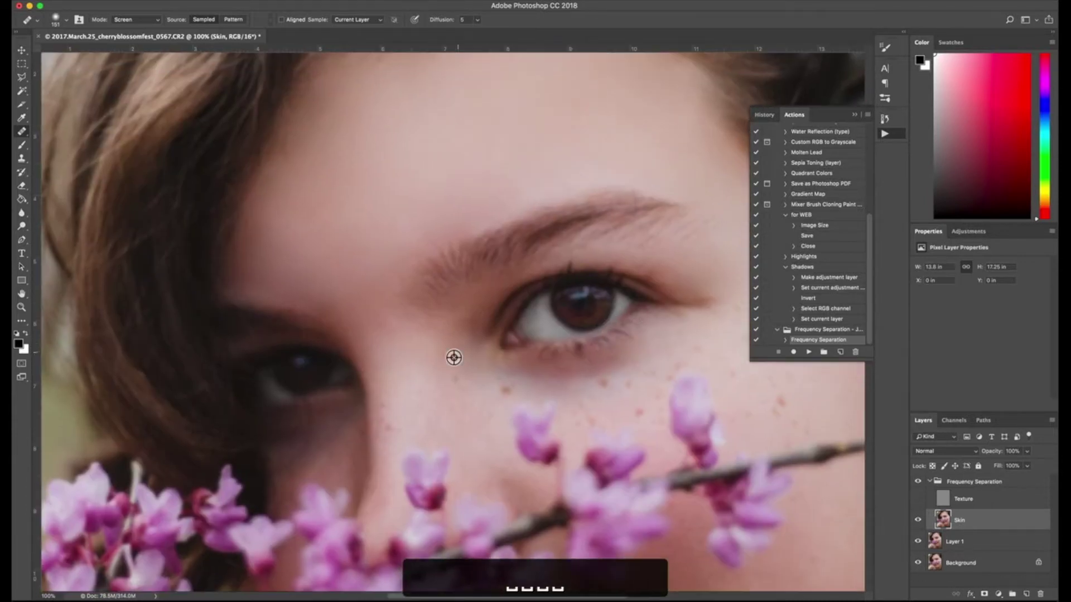
{"action": "left_click", "coordinate": [454, 357], "text": "alt"}
{"action": "left_click_drag", "start_coordinate": [561, 170], "coordinate": [487, 263]}
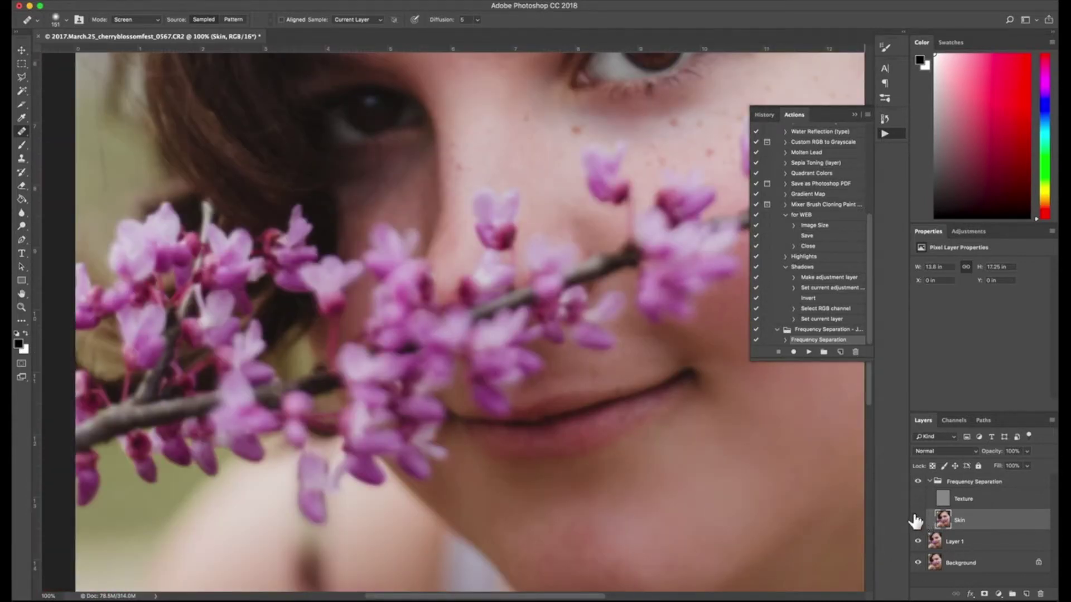
{"action": "left_click", "coordinate": [917, 520]}
{"action": "key", "text": "space"}
Sample the skin around the mouth and heal the area between the lower lip and the chin
{"action": "left_click_drag", "start_coordinate": [634, 395], "coordinate": [472, 306]}
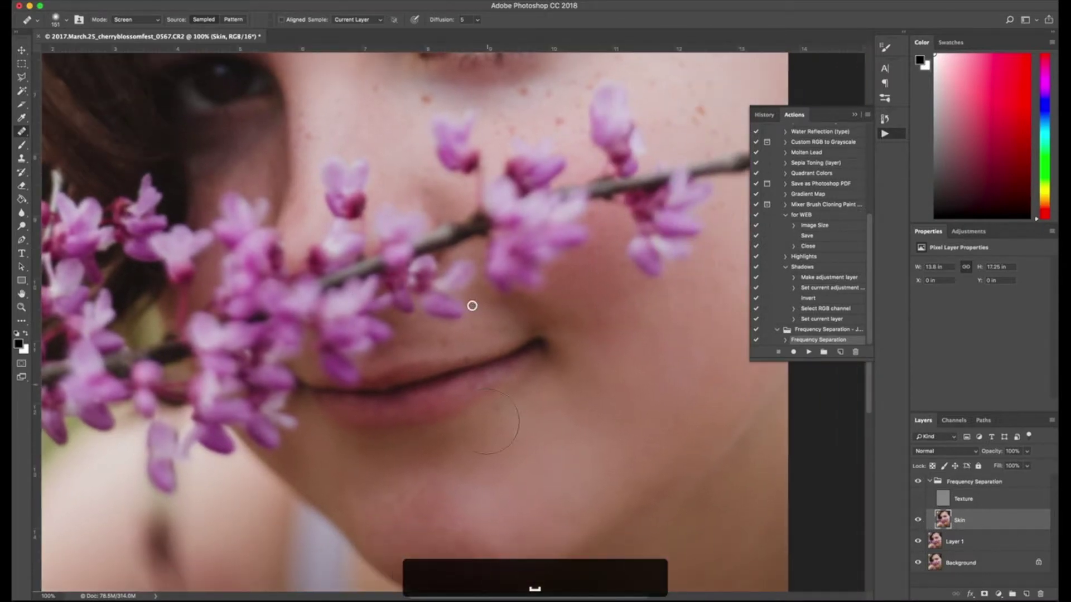
{"action": "left_click_drag", "start_coordinate": [463, 453], "coordinate": [480, 387]}
{"action": "left_click", "coordinate": [378, 395], "text": "alt"}
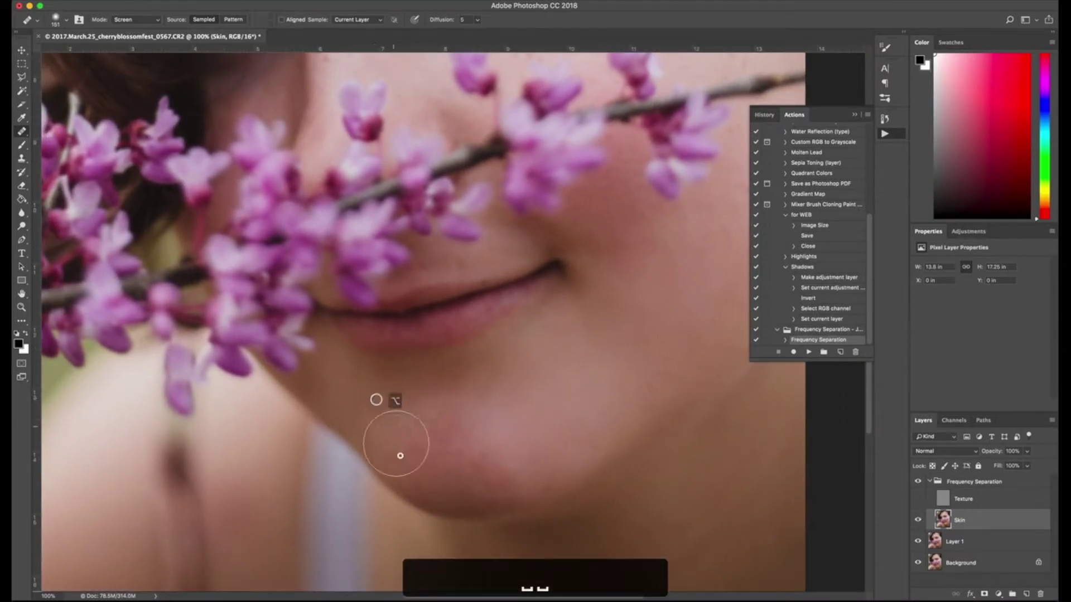
{"action": "left_click", "coordinate": [411, 452]}
{"action": "left_click", "coordinate": [454, 430]}
Smooth the remaining uneven tones across the chin and its lower edge with the Healing Brush
{"action": "key", "text": "space"}
{"action": "left_click", "coordinate": [427, 438]}
{"action": "left_click", "coordinate": [421, 470]}
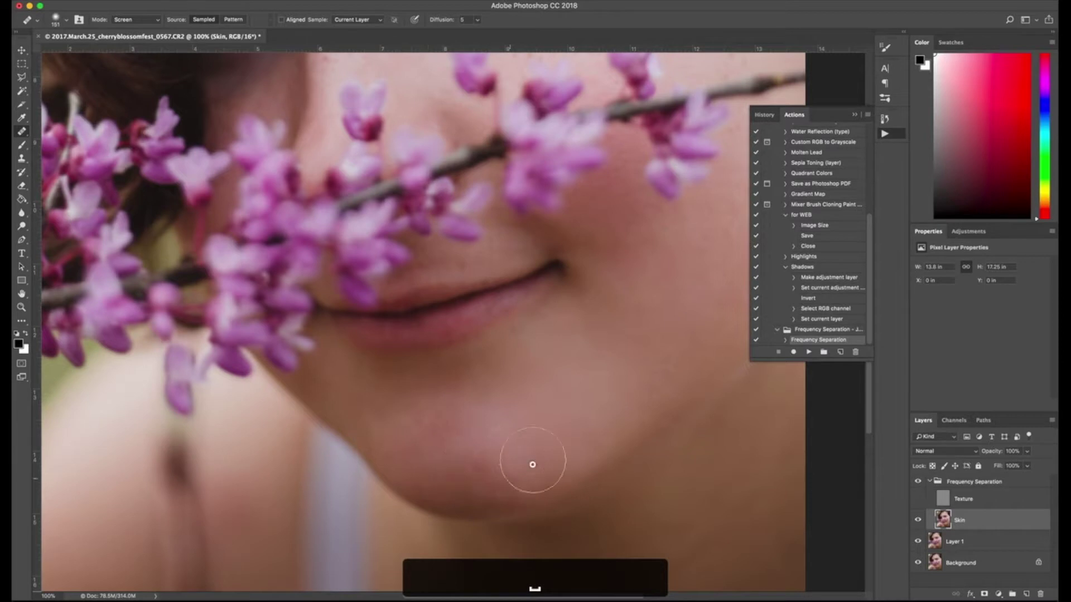
{"action": "left_click", "coordinate": [505, 418], "text": "alt"}
{"action": "left_click", "coordinate": [491, 465]}
{"action": "left_click", "coordinate": [516, 478]}
Make the Texture layer visible again with the whole portrait in view
{"action": "key", "text": "space"}
{"action": "mouse_move", "coordinate": [598, 316]}
{"action": "left_mouse_down"}
{"action": "mouse_move", "coordinate": [451, 495]}
{"action": "mouse_move", "coordinate": [465, 466]}
{"action": "mouse_move", "coordinate": [487, 599]}
{"action": "left_mouse_up"}
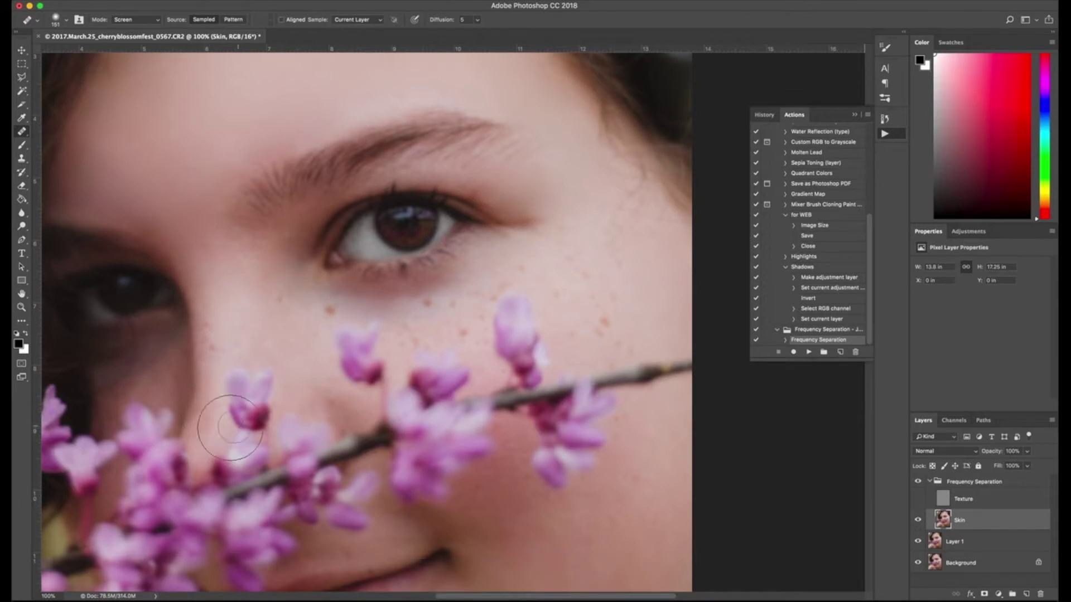
{"action": "key", "text": "space"}
{"action": "left_click_drag", "start_coordinate": [355, 418], "coordinate": [398, 570]}
{"action": "key", "text": "space"}
{"action": "left_click_drag", "start_coordinate": [275, 349], "coordinate": [430, 437]}
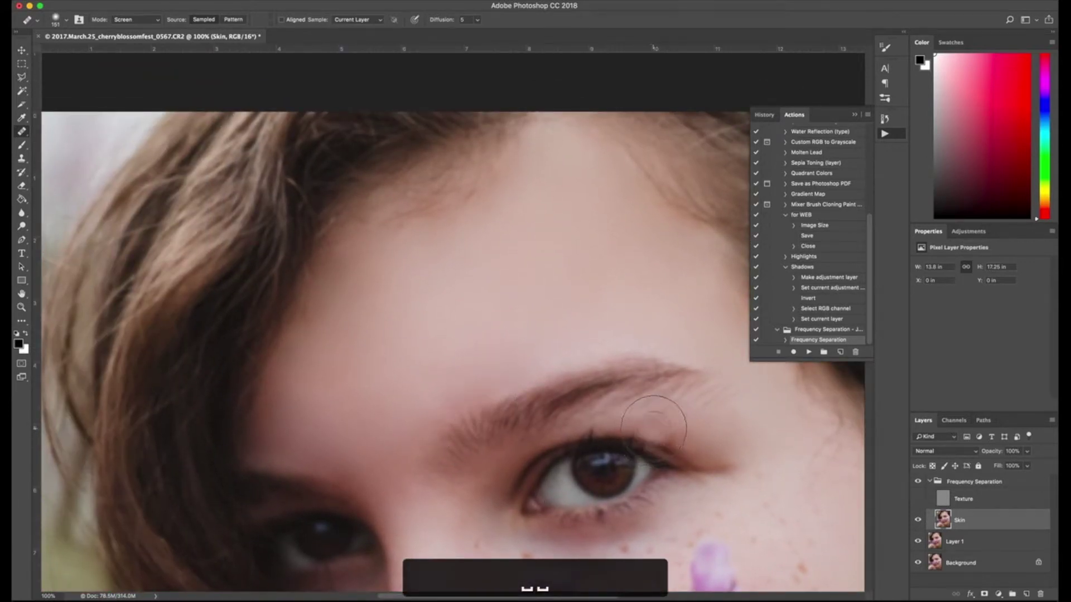
{"action": "key", "text": "super+minus"}
{"action": "key", "text": "super+minus"}
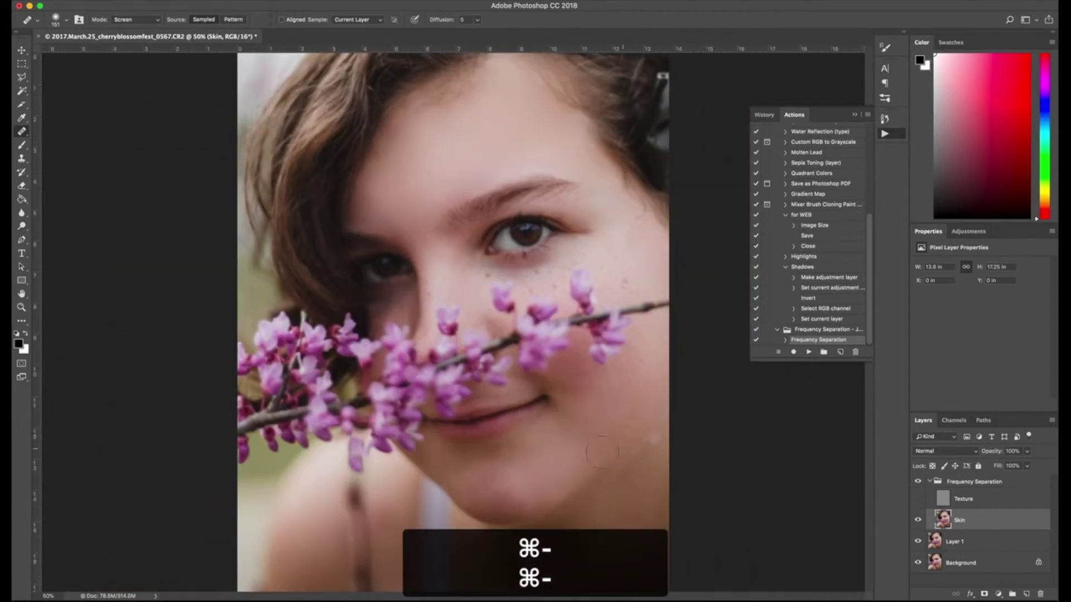
{"action": "left_click", "coordinate": [918, 499]}
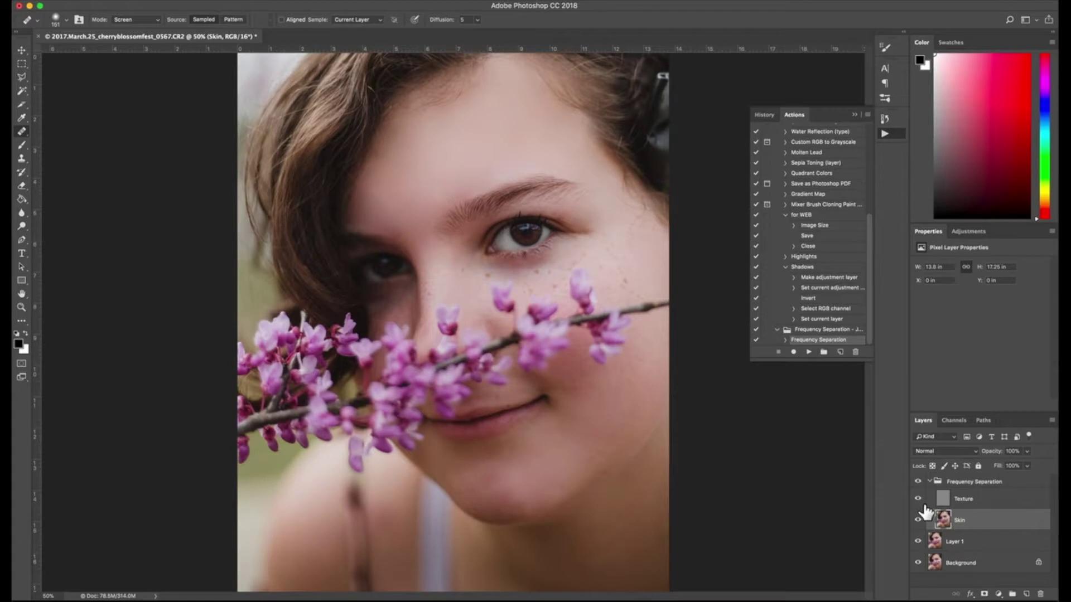
Toggle the Frequency Separation group's visibility repeatedly to compare the portrait before and after retouching, leaving the group visible
{"action": "key", "text": "space"}
{"action": "left_click", "coordinate": [918, 482]}
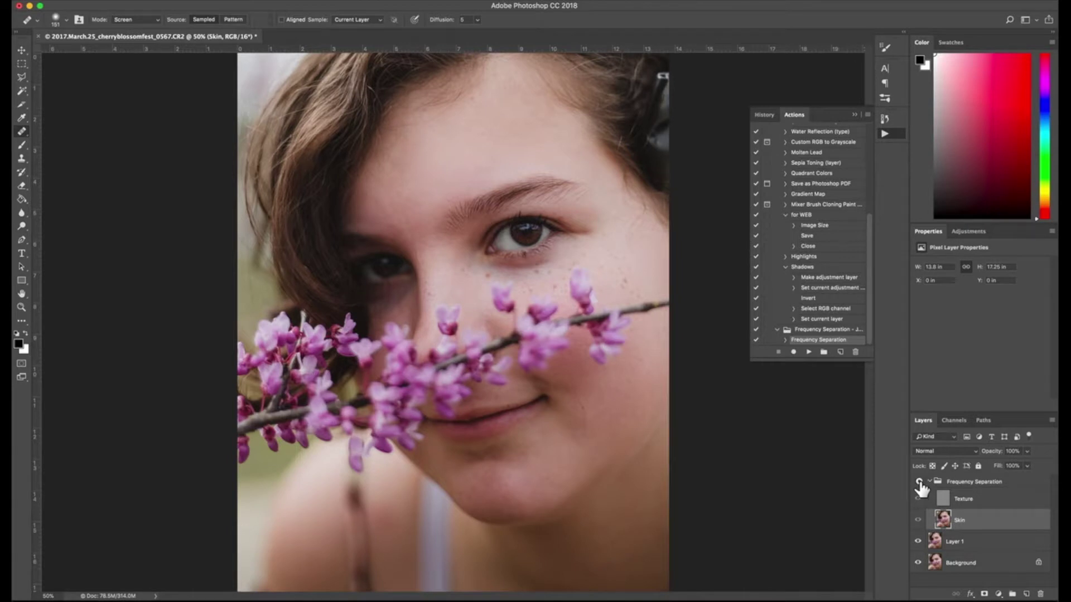
{"action": "left_click", "coordinate": [918, 482]}
{"action": "left_click", "coordinate": [451, 442]}
{"action": "left_click", "coordinate": [918, 483]}
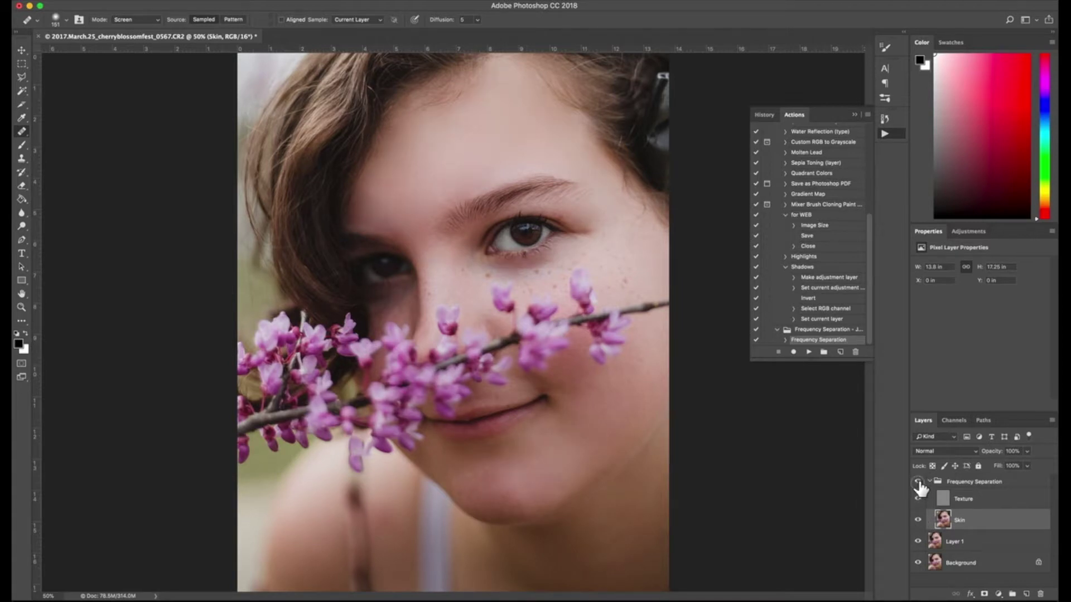
{"action": "left_click", "coordinate": [918, 482]}
{"action": "left_click", "coordinate": [917, 483]}
{"action": "left_click", "coordinate": [918, 482]}
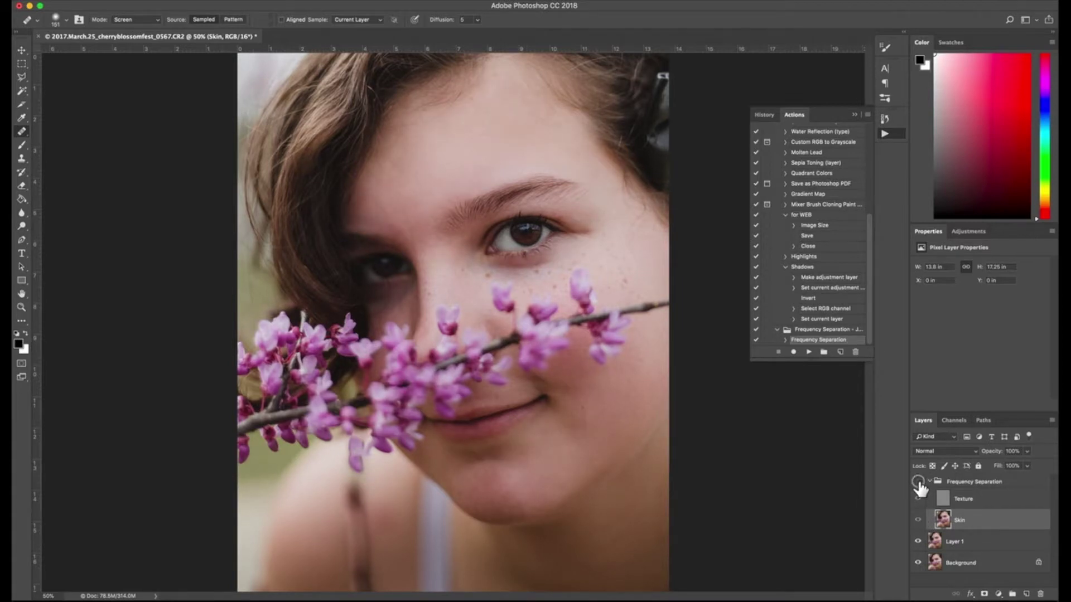
{"action": "left_click", "coordinate": [918, 482]}
{"action": "left_click", "coordinate": [918, 482]}
{"action": "left_click", "coordinate": [919, 481]}
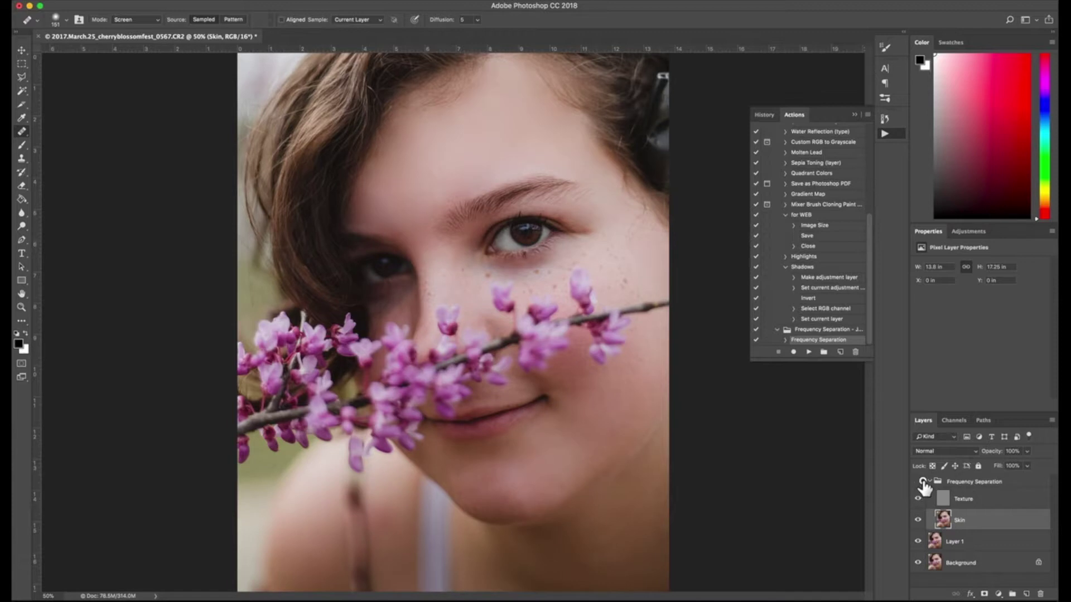
{"action": "left_click", "coordinate": [919, 481]}
{"action": "left_click", "coordinate": [919, 482]}
{"action": "left_click", "coordinate": [920, 482]}
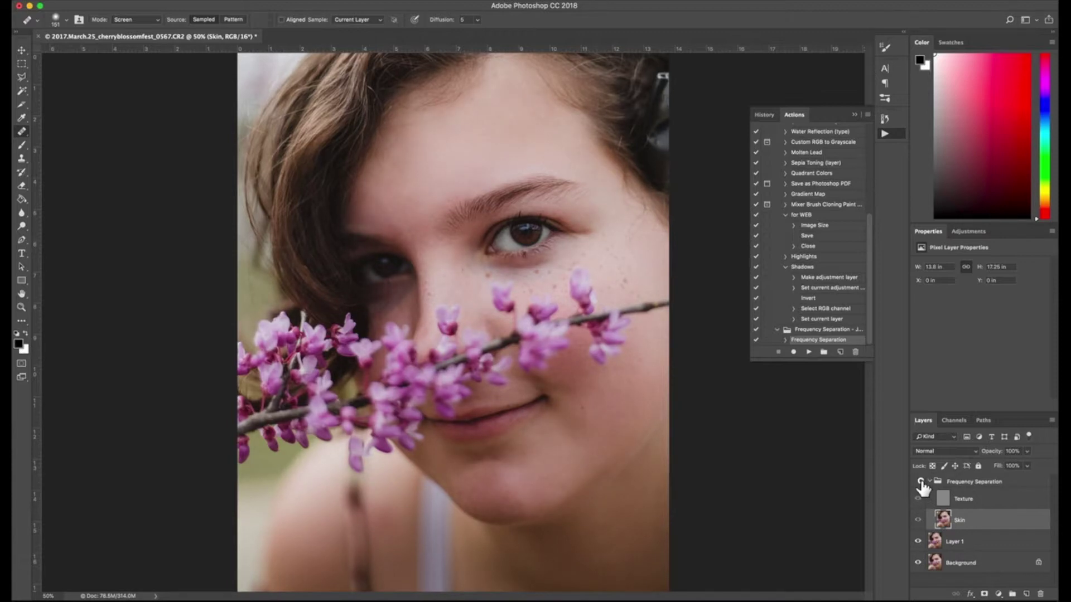
{"action": "left_click", "coordinate": [920, 482]}
{"action": "left_click", "coordinate": [920, 482]}
{"action": "left_click", "coordinate": [920, 482]}
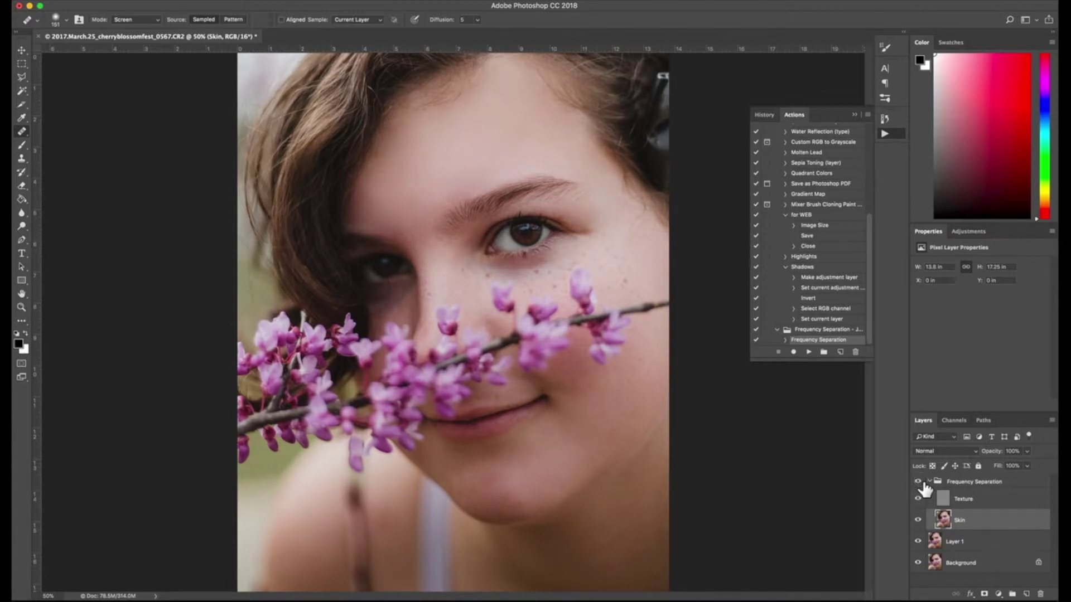
{"action": "left_click", "coordinate": [919, 482]}
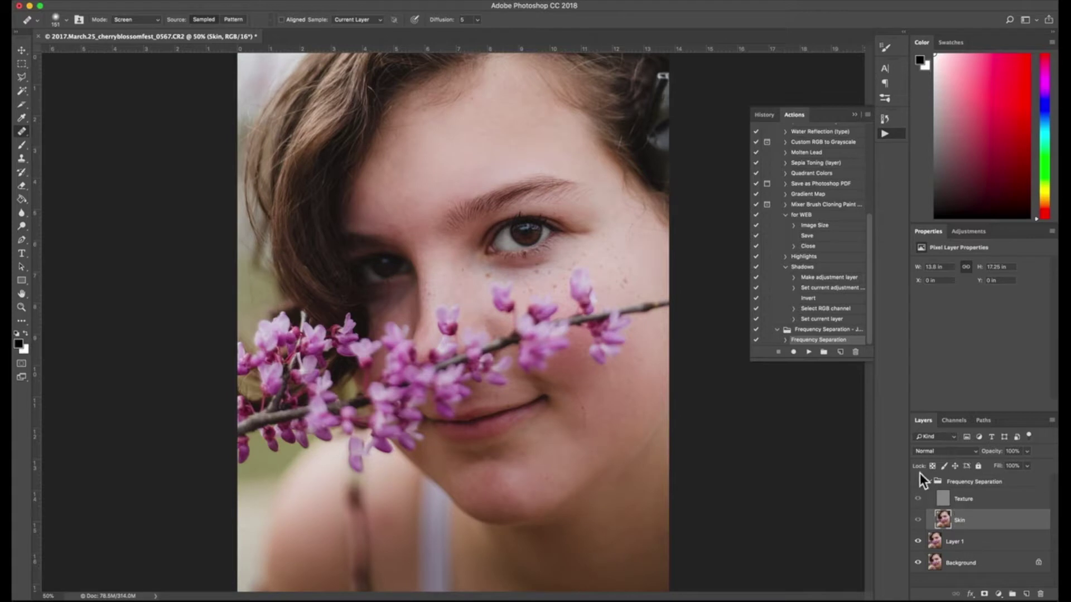
{"action": "left_click", "coordinate": [919, 482]}
Select the Texture layer and try a 151 px Healing Brush dab on the skin beside the nose
{"action": "left_click", "coordinate": [963, 499]}
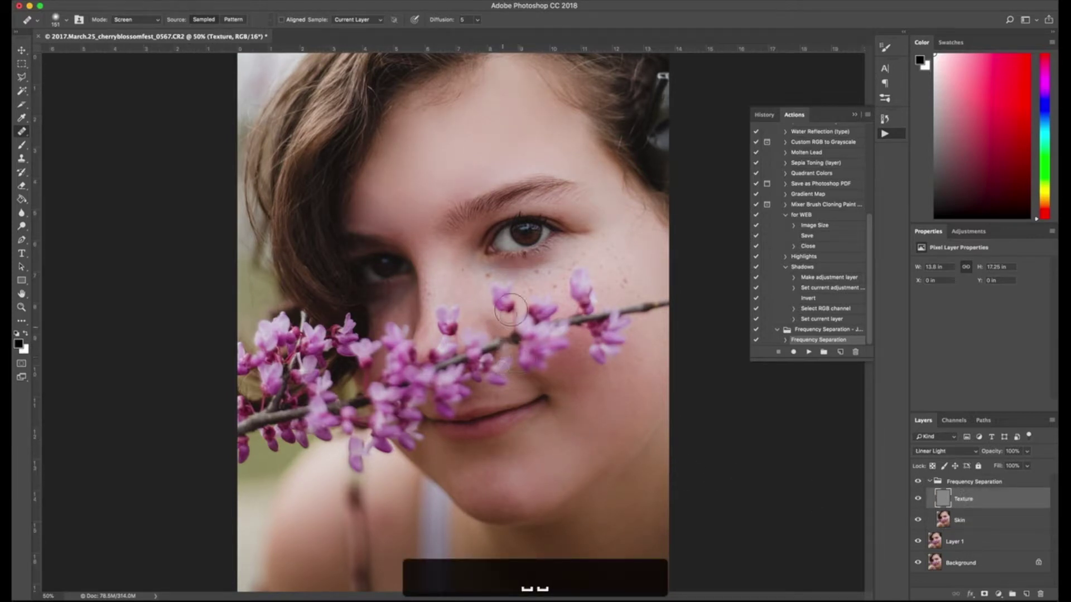
{"action": "key", "text": "space"}
{"action": "key", "text": "super+r"}
{"action": "key", "text": "super+equal"}
{"action": "key", "text": "super+equal"}
{"action": "key", "text": "super+equal"}
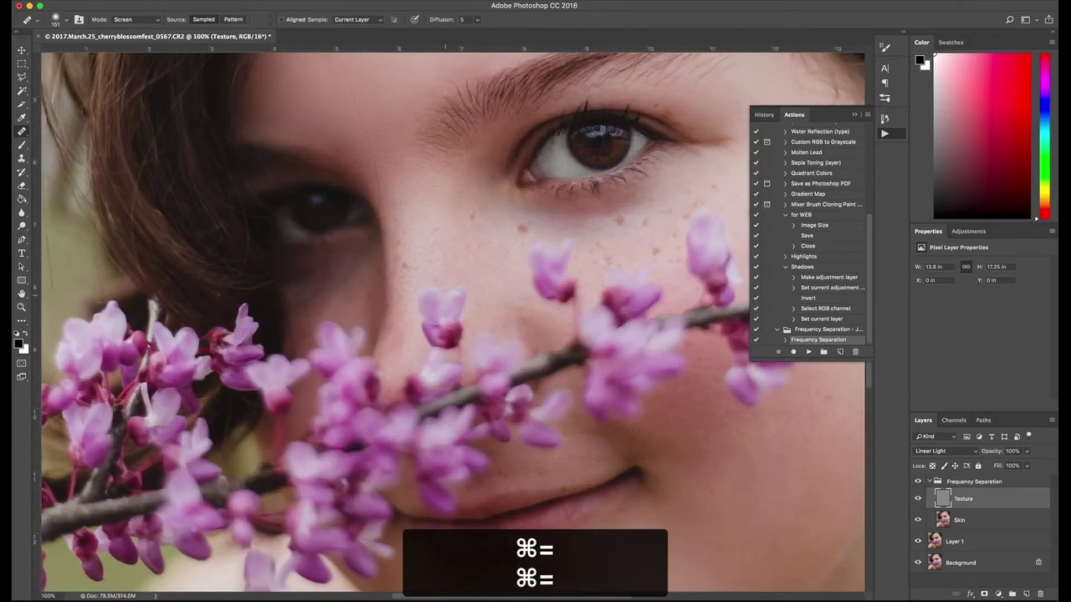
{"action": "key", "text": "super+equal"}
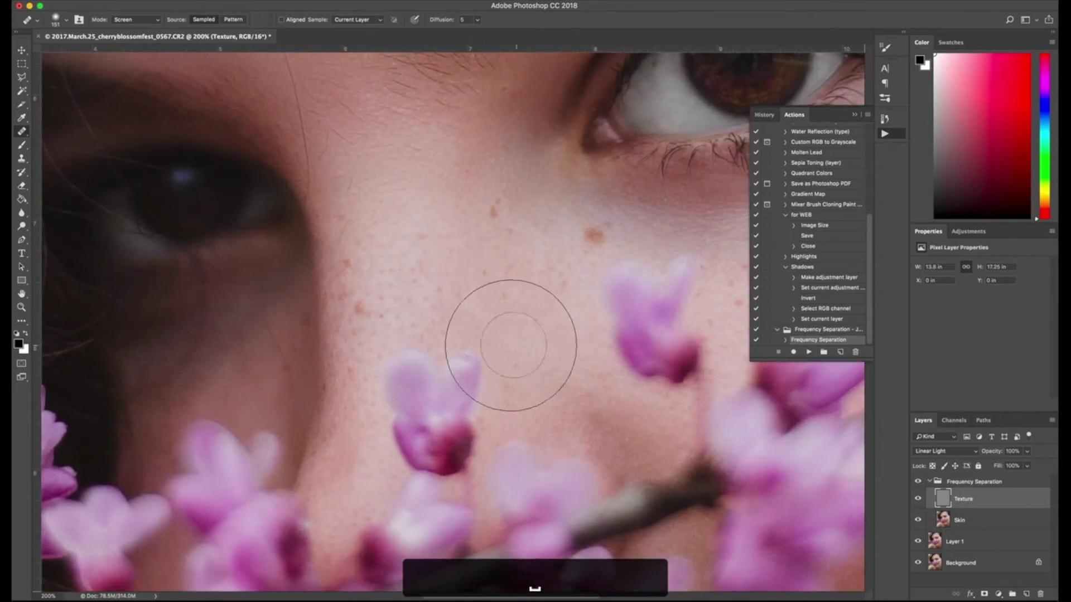
{"action": "left_click", "coordinate": [498, 353]}
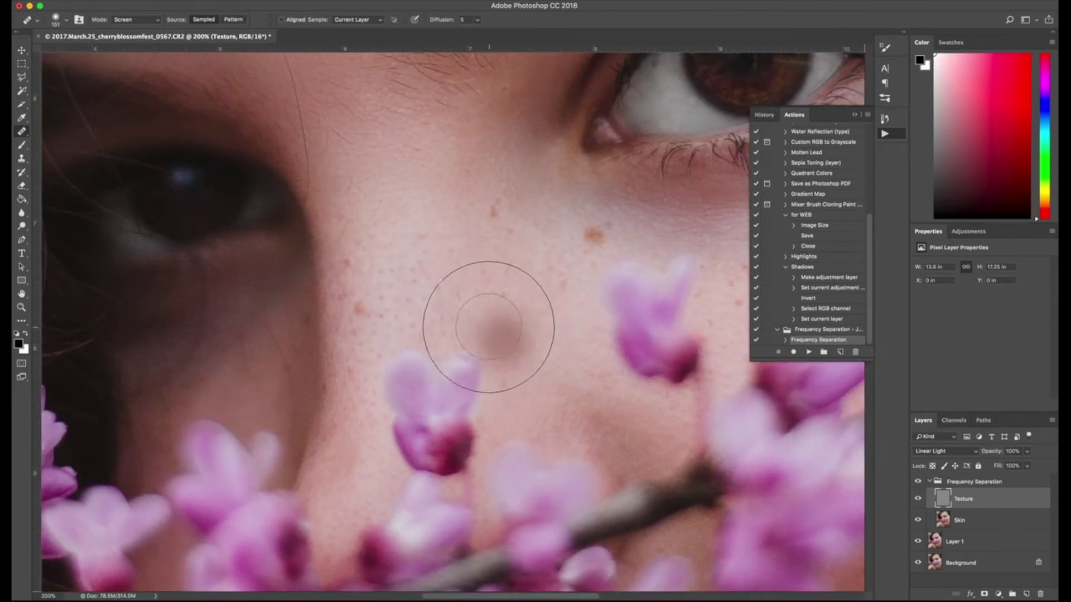
Reduce the Healing Brush to 70 px in Normal mode and heal the texture on the nose bridge
{"action": "key", "text": "bracketleft"}
{"action": "key", "text": "bracketleft"}
{"action": "key", "text": "bracketleft"}
{"action": "key", "text": "bracketleft"}
{"action": "key", "text": "bracketleft"}
{"action": "key", "text": "bracketleft"}
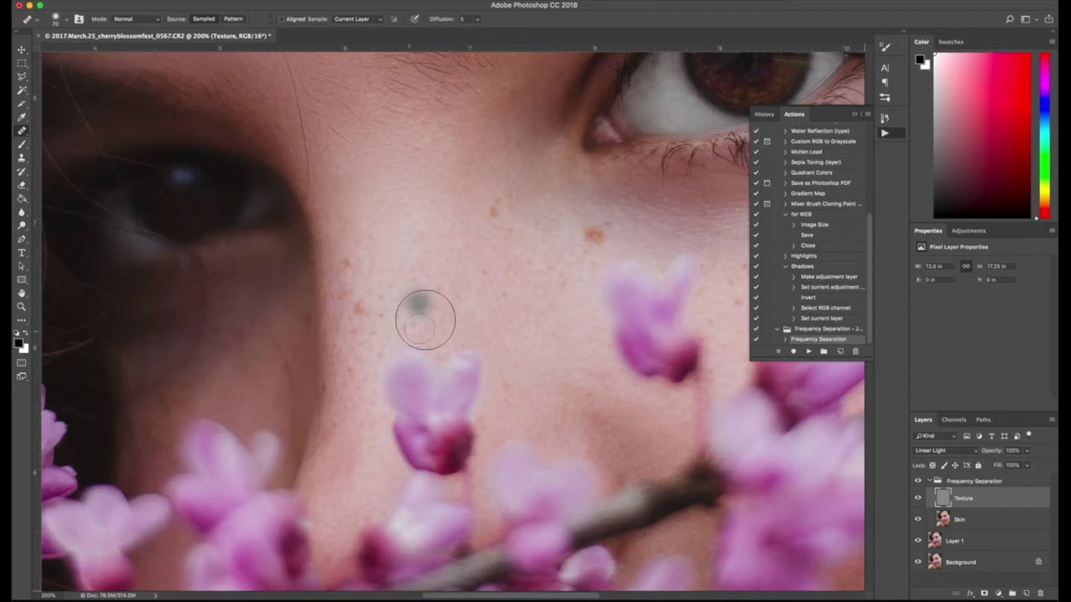
{"action": "left_click", "coordinate": [416, 209]}
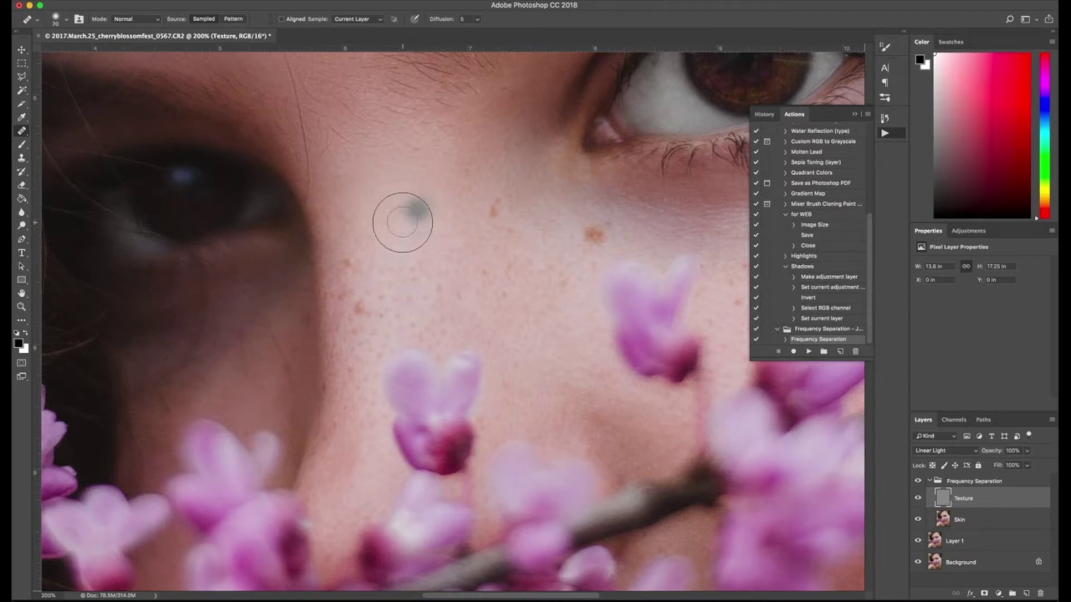
{"action": "left_click", "coordinate": [401, 220]}
Reduce the Healing Brush to 40 px and heal small texture spots on the nose bridge
{"action": "key", "text": "bracketleft"}
{"action": "key", "text": "bracketleft"}
{"action": "key", "text": "bracketleft"}
{"action": "key", "text": "bracketleft"}
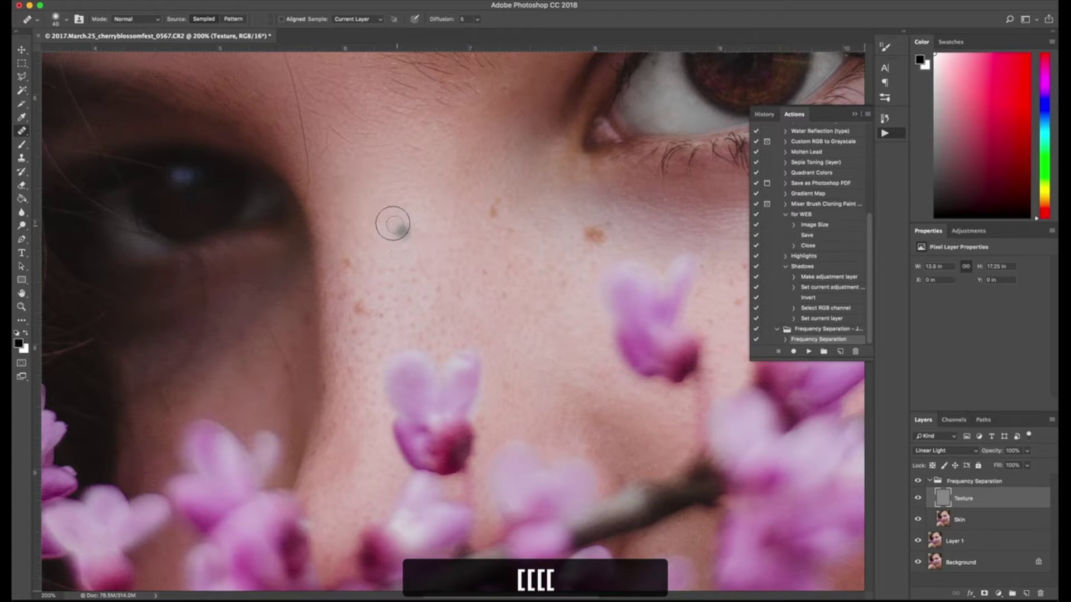
{"action": "left_click", "coordinate": [393, 231], "text": "alt"}
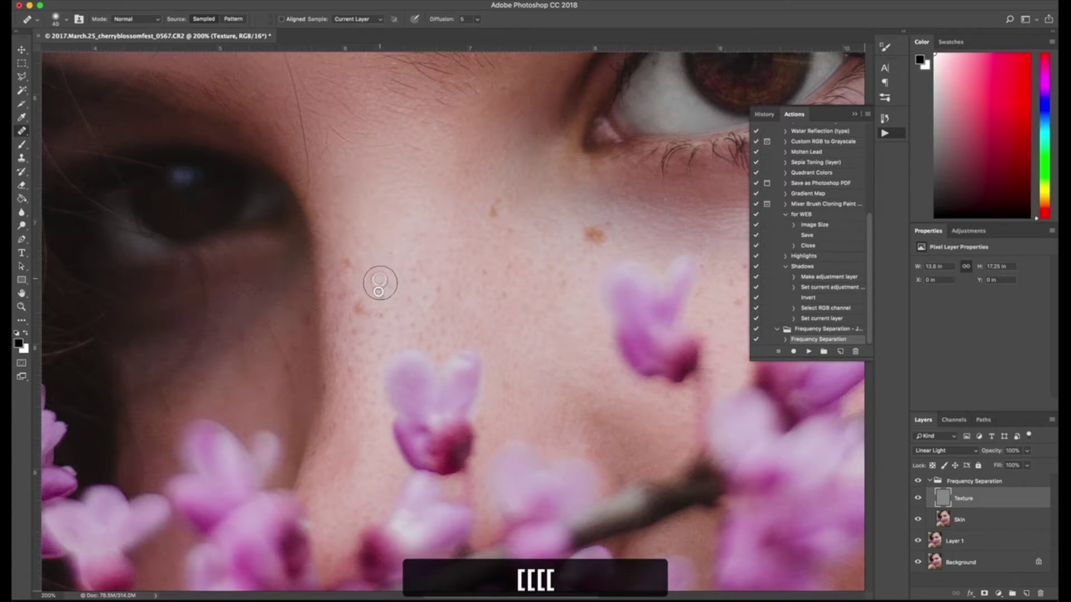
{"action": "left_click", "coordinate": [393, 296]}
{"action": "left_click", "coordinate": [399, 280]}
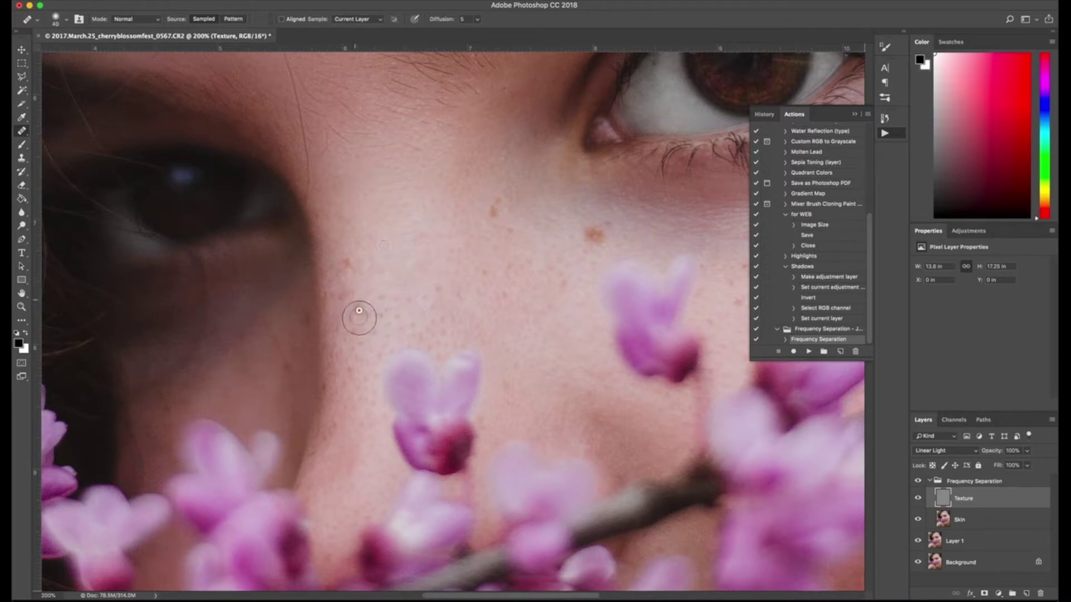
Heal the small dark spots down the nose above the blossom, resampling clean texture nearby
{"action": "left_click_drag", "start_coordinate": [359, 310], "coordinate": [372, 313]}
{"action": "left_click", "coordinate": [408, 313]}
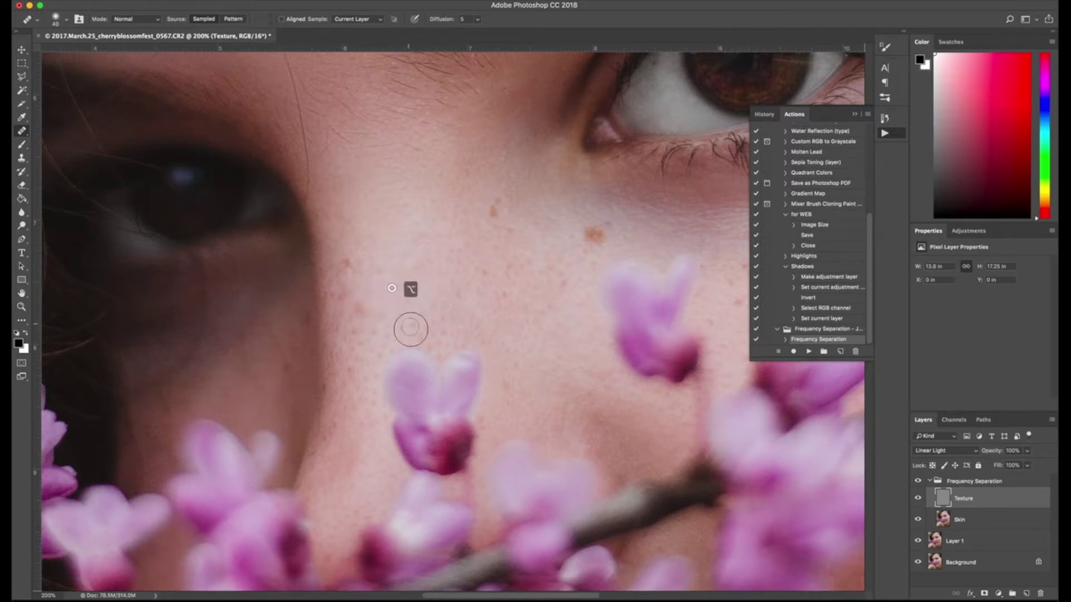
{"action": "left_click", "coordinate": [415, 314], "text": "alt"}
{"action": "left_click", "coordinate": [440, 354]}
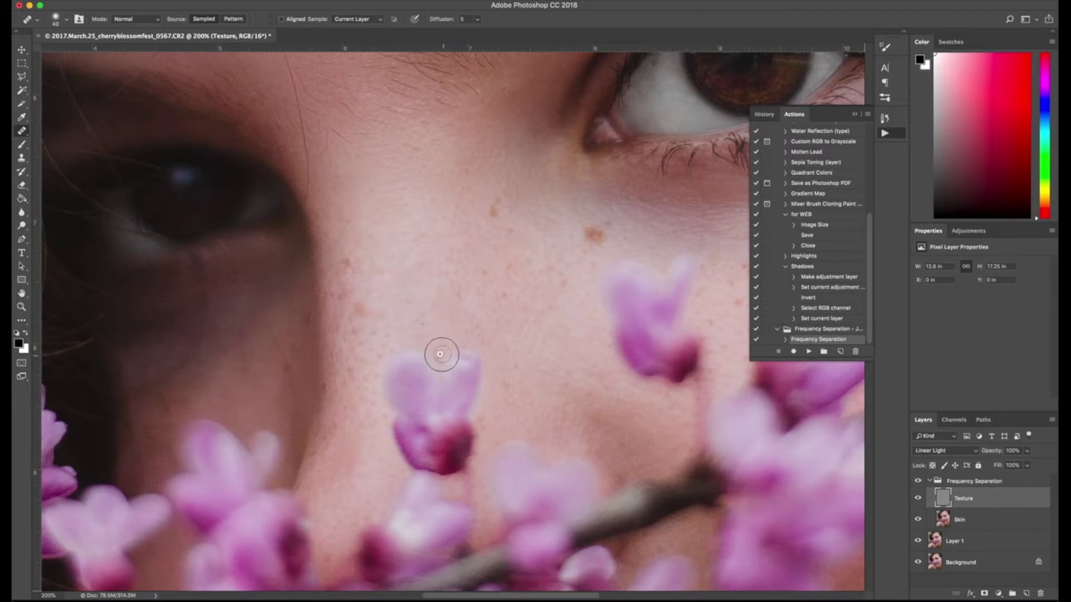
{"action": "left_click", "coordinate": [394, 285], "text": "alt"}
{"action": "left_click", "coordinate": [402, 321]}
{"action": "left_click", "coordinate": [401, 239], "text": "alt"}
{"action": "left_click", "coordinate": [384, 271]}
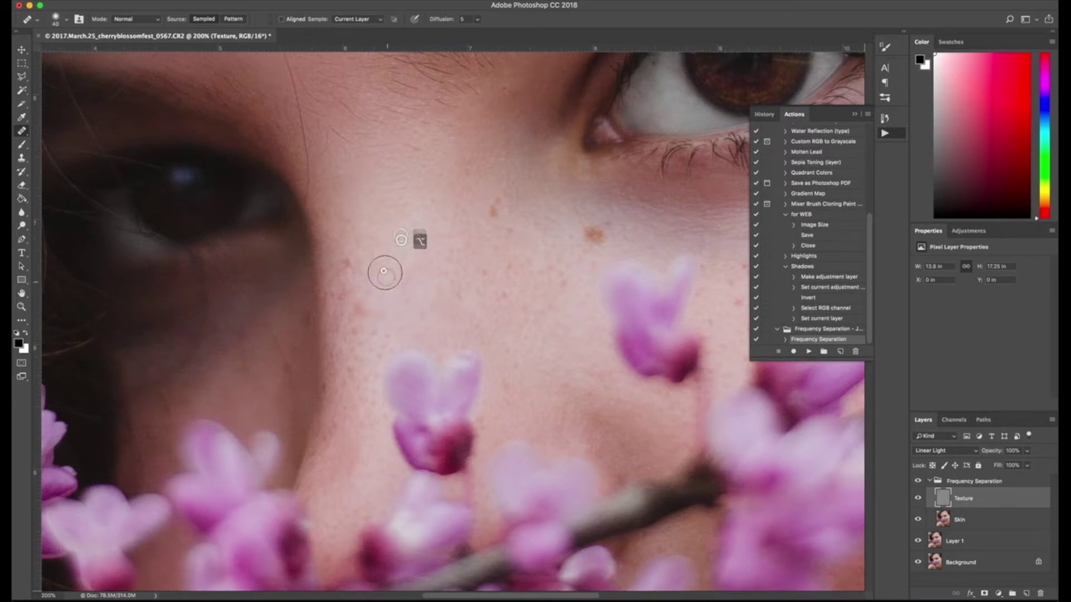
Set the Healing Brush mode to Screen and heal the texture on the upper part of the nose
{"action": "left_click", "coordinate": [153, 17]}
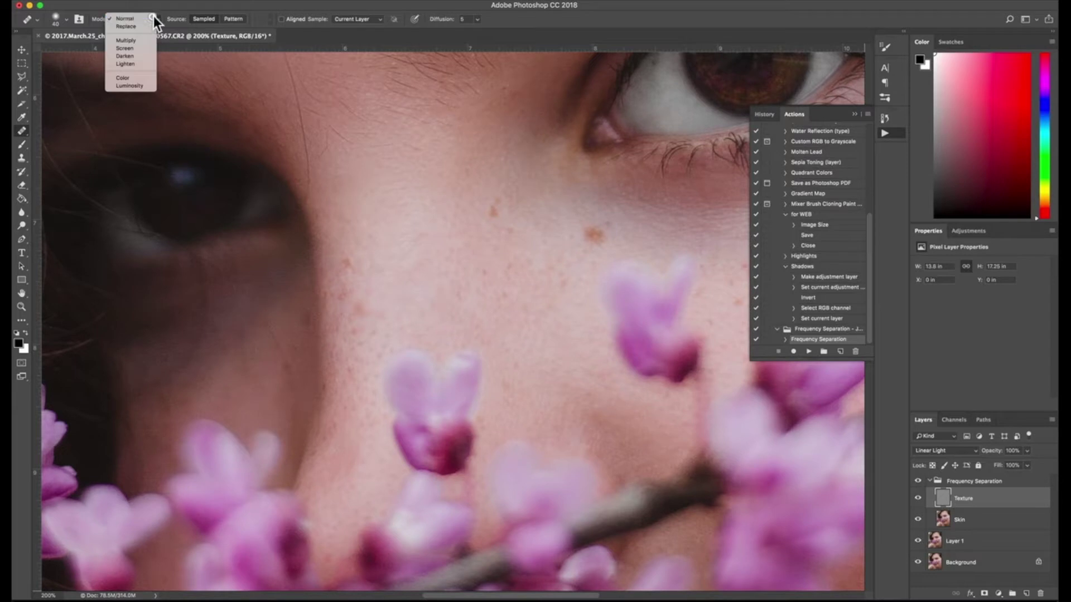
{"action": "left_click", "coordinate": [137, 48]}
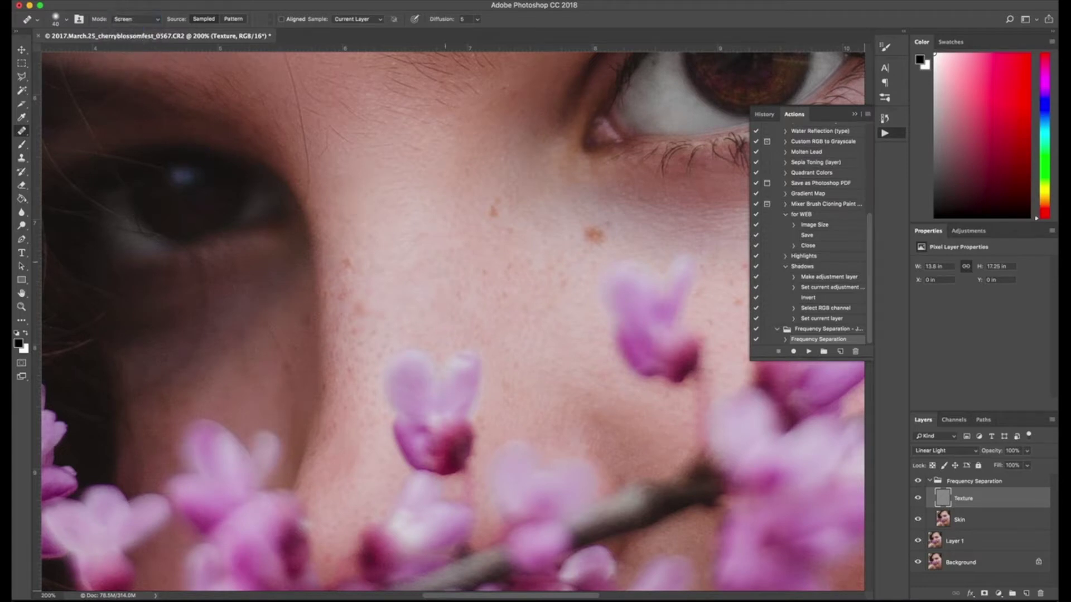
{"action": "left_click", "coordinate": [402, 239], "text": "alt"}
{"action": "mouse_move", "coordinate": [414, 259]}
{"action": "left_mouse_down"}
{"action": "mouse_move", "coordinate": [383, 270]}
{"action": "mouse_move", "coordinate": [419, 289]}
{"action": "mouse_move", "coordinate": [382, 337]}
{"action": "mouse_move", "coordinate": [373, 325]}
{"action": "mouse_move", "coordinate": [394, 327]}
{"action": "mouse_move", "coordinate": [394, 340]}
{"action": "mouse_move", "coordinate": [369, 343]}
{"action": "mouse_move", "coordinate": [398, 322]}
{"action": "mouse_move", "coordinate": [354, 356]}
{"action": "left_mouse_up"}
{"action": "left_click", "coordinate": [374, 287], "text": "alt"}
{"action": "left_click", "coordinate": [379, 287], "text": "alt"}
{"action": "left_click", "coordinate": [393, 261], "text": "alt"}
{"action": "left_click", "coordinate": [400, 293], "text": "alt"}
Heal the texture along the lower nose beside the blossom with the Healing Brush in Screen mode
{"action": "left_click", "coordinate": [378, 371]}
{"action": "left_click", "coordinate": [370, 451], "text": "alt"}
{"action": "mouse_move", "coordinate": [330, 479]}
{"action": "left_mouse_down"}
{"action": "mouse_move", "coordinate": [359, 445]}
{"action": "mouse_move", "coordinate": [326, 441]}
{"action": "mouse_move", "coordinate": [336, 430]}
{"action": "mouse_move", "coordinate": [373, 416]}
{"action": "mouse_move", "coordinate": [385, 428]}
{"action": "left_mouse_up"}
{"action": "left_click", "coordinate": [374, 466], "text": "alt"}
{"action": "left_click", "coordinate": [380, 453], "text": "alt"}
{"action": "left_click", "coordinate": [380, 447], "text": "alt"}
{"action": "mouse_move", "coordinate": [363, 391]}
{"action": "left_mouse_down"}
{"action": "mouse_move", "coordinate": [373, 421]}
{"action": "mouse_move", "coordinate": [380, 414]}
{"action": "left_mouse_up"}
{"action": "left_click", "coordinate": [370, 446], "text": "alt"}
{"action": "mouse_move", "coordinate": [368, 370]}
{"action": "left_mouse_down"}
{"action": "mouse_move", "coordinate": [347, 407]}
{"action": "mouse_move", "coordinate": [349, 365]}
{"action": "left_mouse_up"}
{"action": "left_click", "coordinate": [388, 449], "text": "alt"}
Heal the shaded skin beside the nose below the darker eye, switching the Healing Brush mode back to Normal
{"action": "left_click_drag", "start_coordinate": [274, 349], "coordinate": [290, 369]}
{"action": "left_click", "coordinate": [280, 311], "text": "alt"}
{"action": "left_click", "coordinate": [138, 19]}
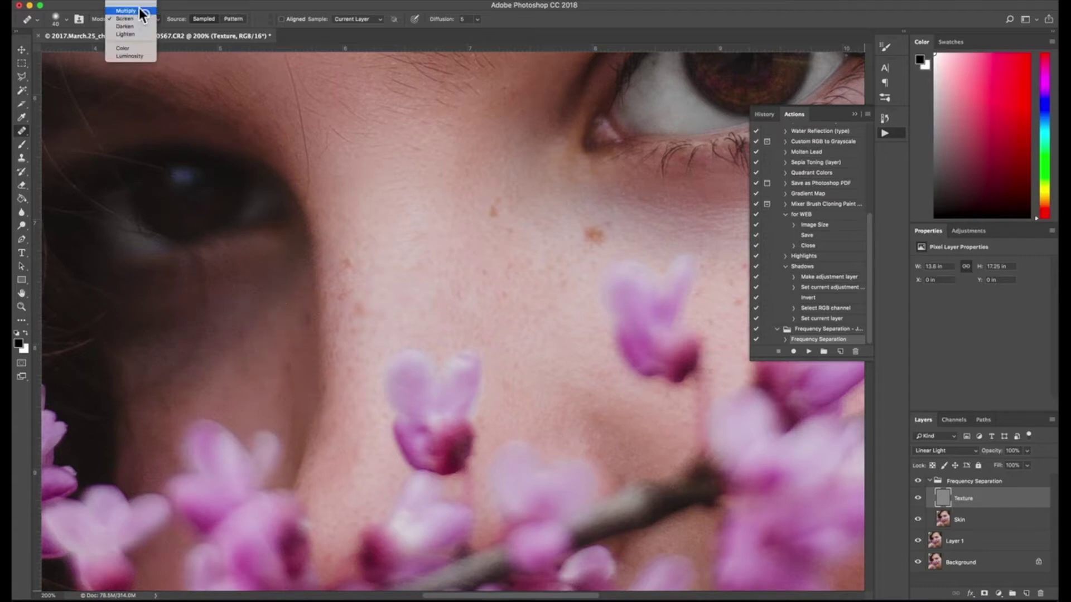
{"action": "left_click", "coordinate": [125, 2]}
{"action": "left_click", "coordinate": [269, 326], "text": "alt"}
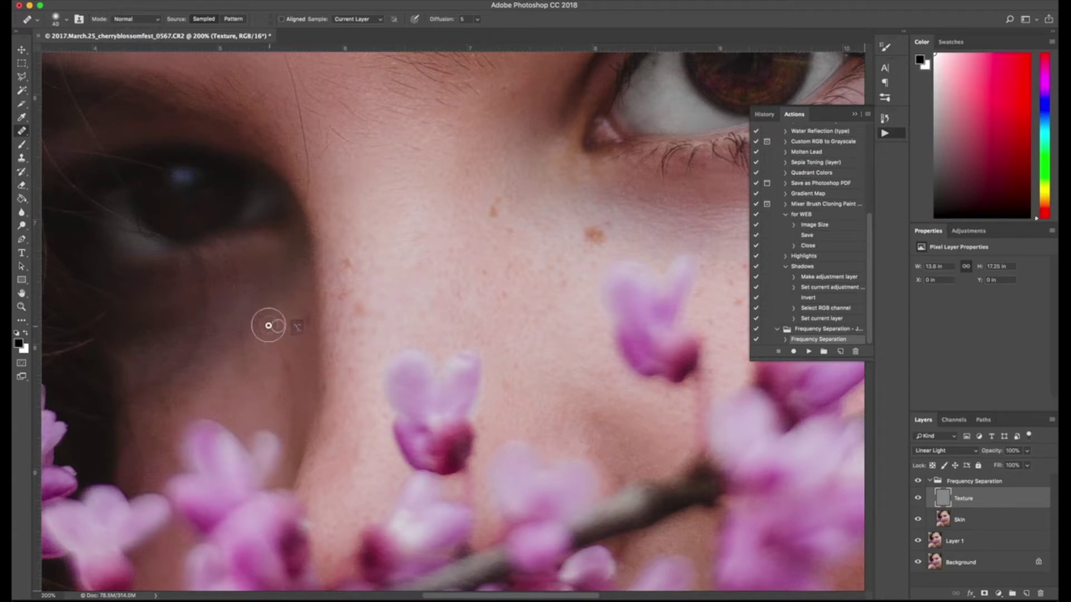
{"action": "left_click_drag", "start_coordinate": [279, 349], "coordinate": [287, 366]}
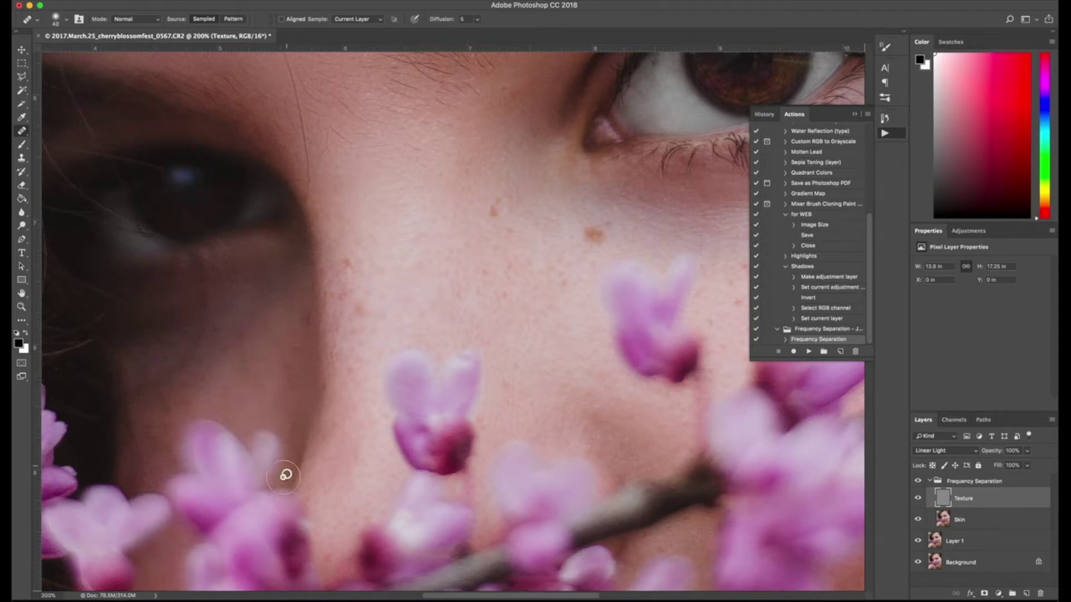
Heal the stray hair strand running from the nose bridge up between the eyebrows on the Texture layer, resampling clean skin nearby
{"action": "scroll", "coordinate": [279, 473], "scroll_direction": "up", "scroll_amount": 5}
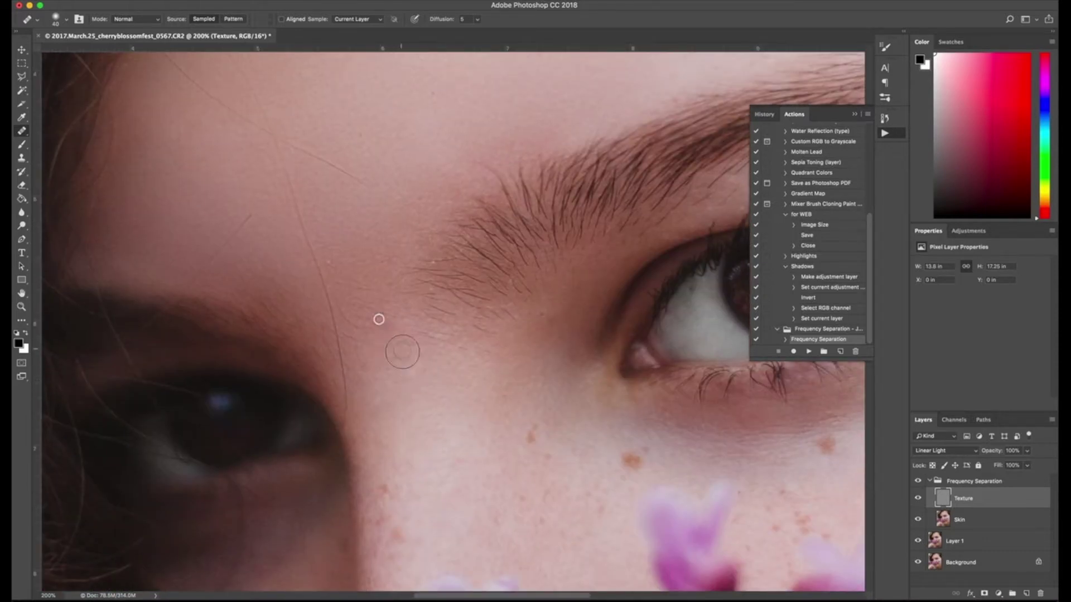
{"action": "left_click_drag", "start_coordinate": [338, 329], "coordinate": [344, 391]}
{"action": "left_click", "coordinate": [373, 385], "text": "alt"}
{"action": "left_click", "coordinate": [358, 345]}
{"action": "left_click", "coordinate": [335, 273], "text": "alt"}
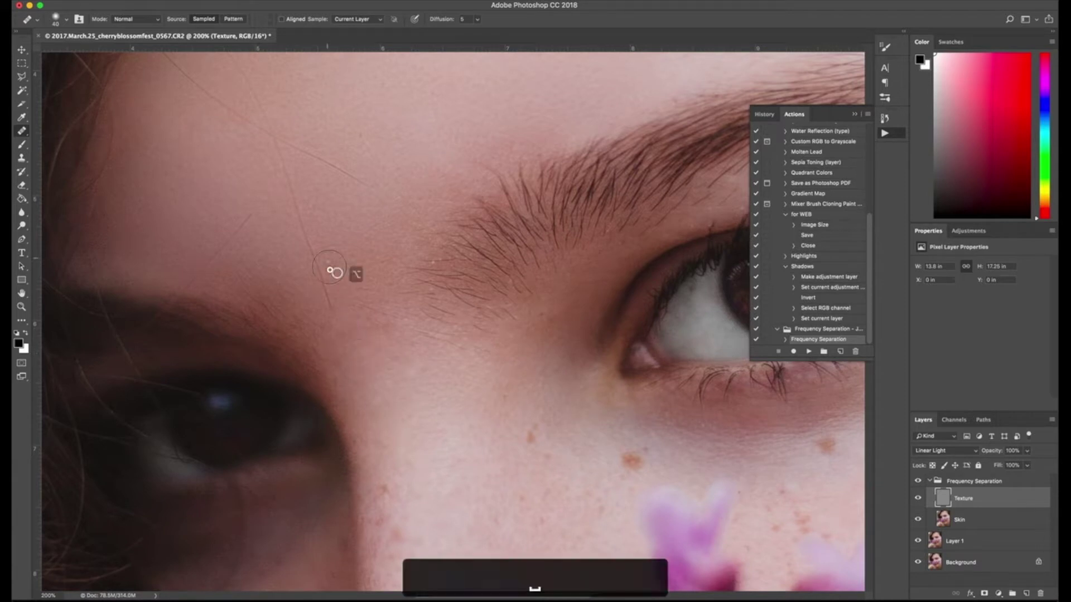
{"action": "left_click", "coordinate": [339, 246]}
{"action": "left_click_drag", "start_coordinate": [320, 207], "coordinate": [356, 328]}
{"action": "left_click", "coordinate": [329, 318]}
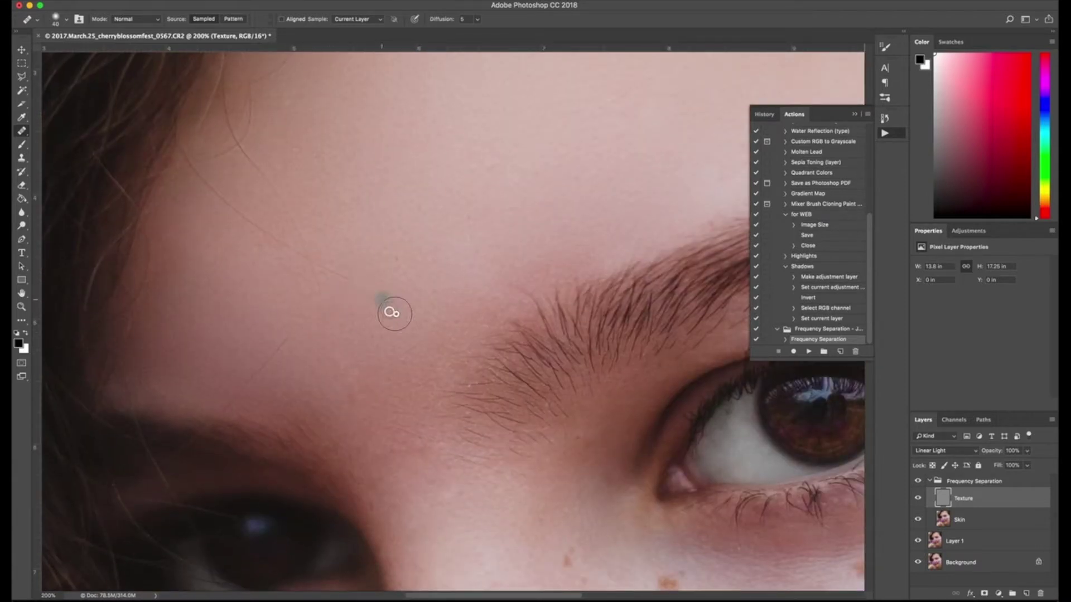
Heal the stray hair across the forehead toward the hairline, undoing the last strokes made beside the hair
{"action": "left_click_drag", "start_coordinate": [318, 191], "coordinate": [398, 293]}
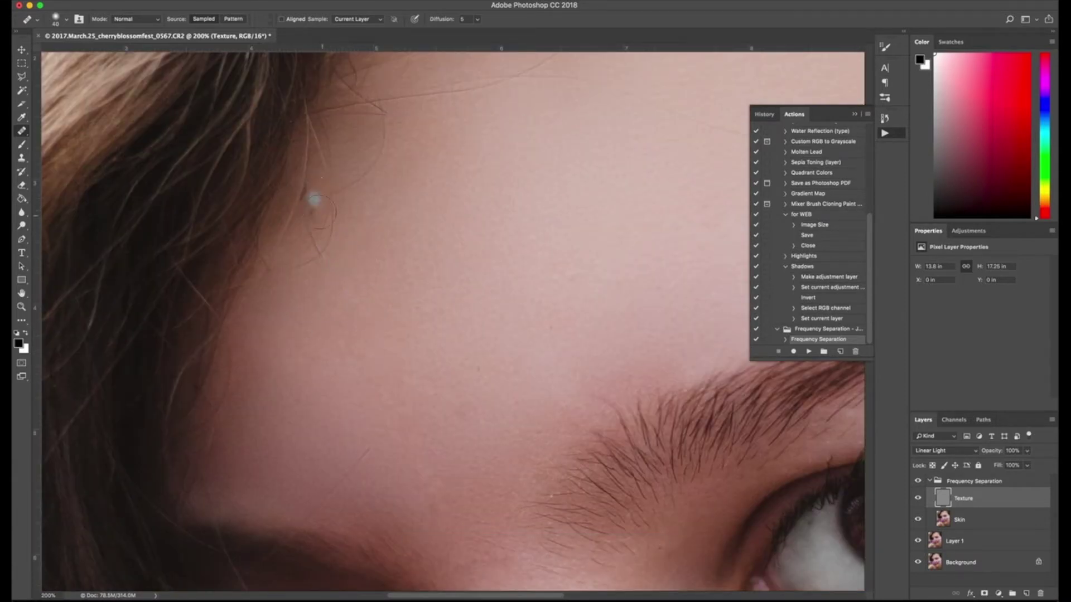
{"action": "key", "text": "super+alt+z"}
{"action": "key", "text": "super+alt+z"}
{"action": "key", "text": "super+alt+z"}
{"action": "left_click_drag", "start_coordinate": [309, 237], "coordinate": [217, 288]}
Heal the fine stray hairs crossing the middle of the upper forehead with the Healing Brush
{"action": "left_click_drag", "start_coordinate": [591, 151], "coordinate": [358, 339]}
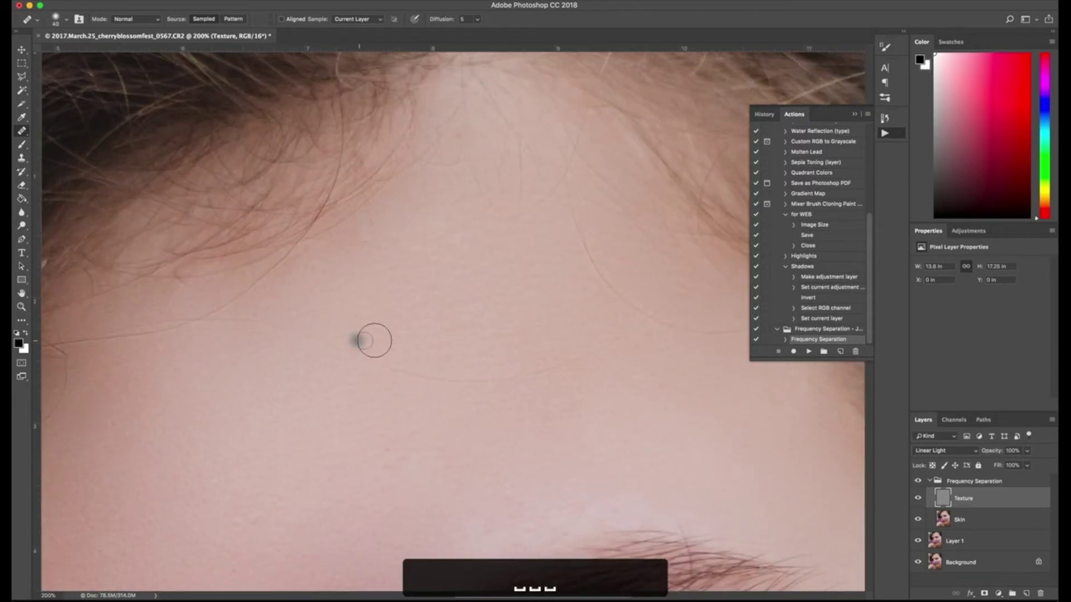
{"action": "left_click_drag", "start_coordinate": [658, 530], "coordinate": [283, 198]}
{"action": "left_click_drag", "start_coordinate": [358, 365], "coordinate": [444, 247]}
{"action": "left_click_drag", "start_coordinate": [545, 375], "coordinate": [512, 251]}
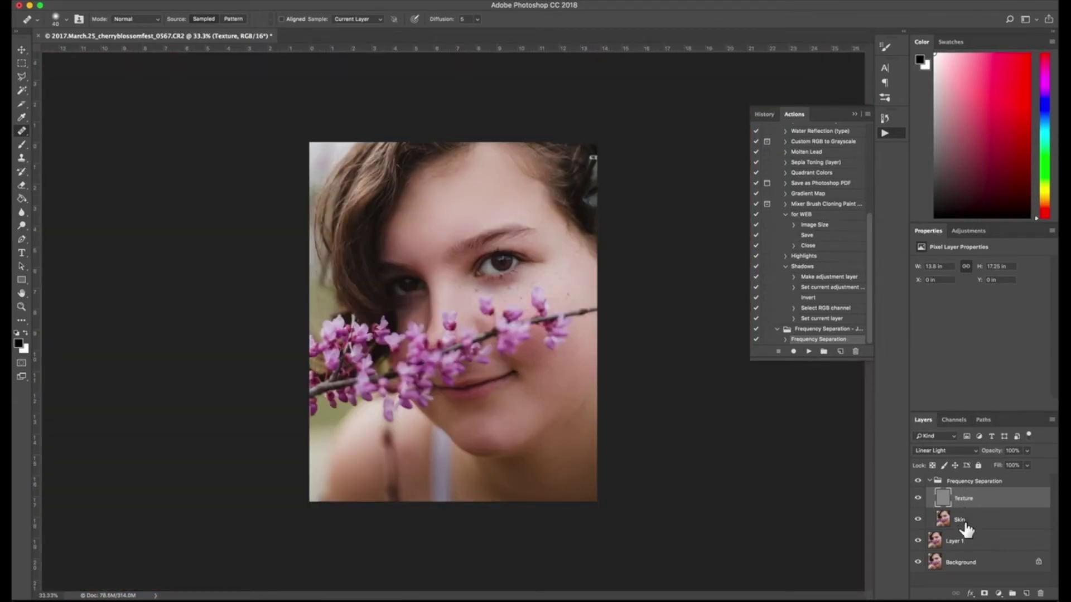
Compare the portrait before and after retouching by toggling the Frequency Separation group's visibility repeatedly
{"action": "left_click", "coordinate": [917, 481]}
{"action": "left_click", "coordinate": [920, 481]}
{"action": "left_click", "coordinate": [921, 481]}
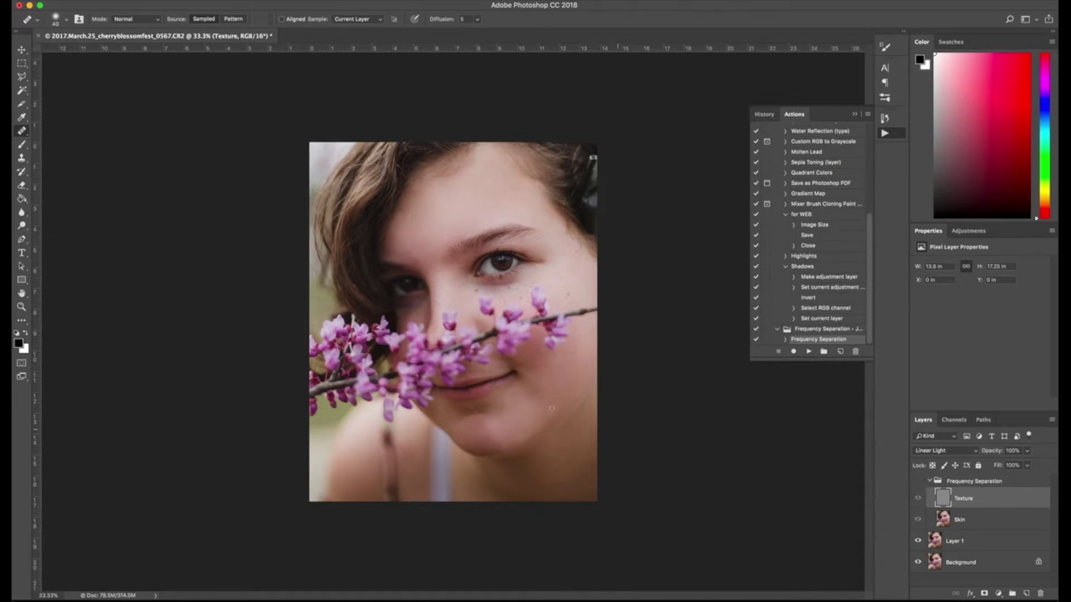
{"action": "left_click", "coordinate": [919, 481]}
{"action": "left_click", "coordinate": [920, 483]}
{"action": "left_click", "coordinate": [919, 483]}
{"action": "left_click", "coordinate": [918, 483]}
{"action": "left_click", "coordinate": [918, 483]}
{"action": "left_click", "coordinate": [918, 483]}
{"action": "left_click", "coordinate": [917, 483]}
{"action": "left_click", "coordinate": [918, 483]}
{"action": "left_click", "coordinate": [918, 483]}
Lower the Skin layer's opacity to around 50% and compare the image with the Frequency Separation group hidden and shown
{"action": "left_click", "coordinate": [970, 519]}
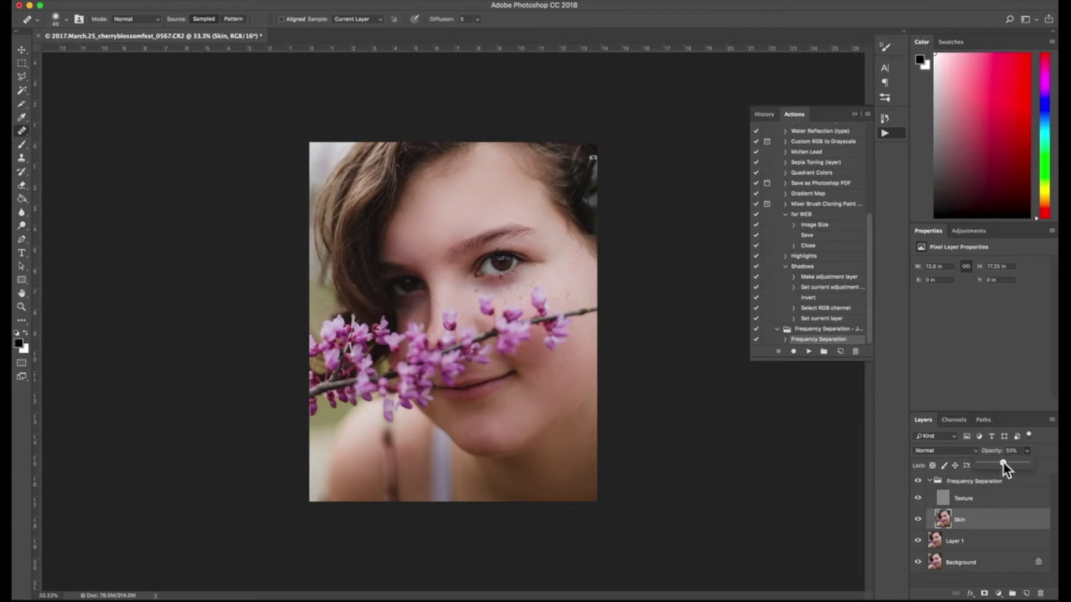
{"action": "left_click_drag", "start_coordinate": [999, 463], "coordinate": [999, 461]}
{"action": "left_click", "coordinate": [917, 481]}
{"action": "left_click", "coordinate": [917, 481]}
{"action": "left_click", "coordinate": [917, 481]}
{"action": "left_click", "coordinate": [918, 481]}
{"action": "left_click", "coordinate": [917, 481]}
{"action": "left_click", "coordinate": [917, 481]}
{"action": "left_click", "coordinate": [918, 480]}
{"action": "left_click", "coordinate": [918, 480]}
{"action": "left_click", "coordinate": [918, 480]}
{"action": "left_click", "coordinate": [917, 481]}
{"action": "left_click", "coordinate": [917, 481]}
{"action": "left_click", "coordinate": [917, 481]}
{"action": "left_click", "coordinate": [917, 481]}
{"action": "left_click", "coordinate": [919, 481]}
{"action": "left_click", "coordinate": [918, 480]}
{"action": "left_click", "coordinate": [917, 481]}
Raise the Skin layer's opacity back up and check the result against the image without the Frequency Separation group
{"action": "left_click_drag", "start_coordinate": [1025, 464], "coordinate": [1027, 463]}
{"action": "left_click", "coordinate": [919, 481]}
{"action": "left_click", "coordinate": [919, 480]}
{"action": "left_click", "coordinate": [920, 480]}
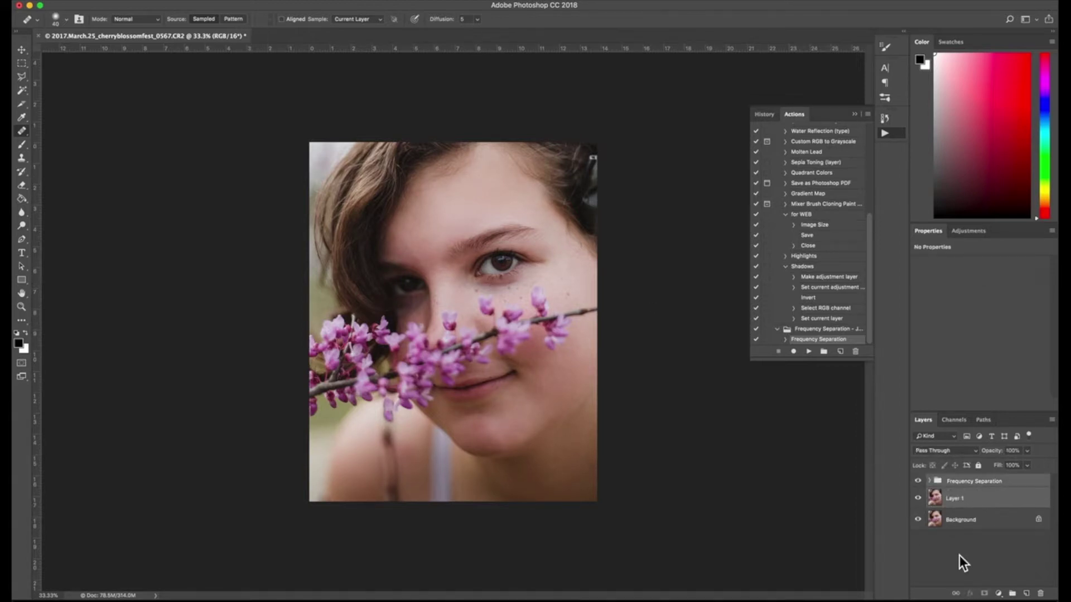
Duplicate the Frequency Separation group and hide the copy as a backup
{"action": "left_click", "coordinate": [964, 554]}
{"action": "left_click", "coordinate": [967, 481]}
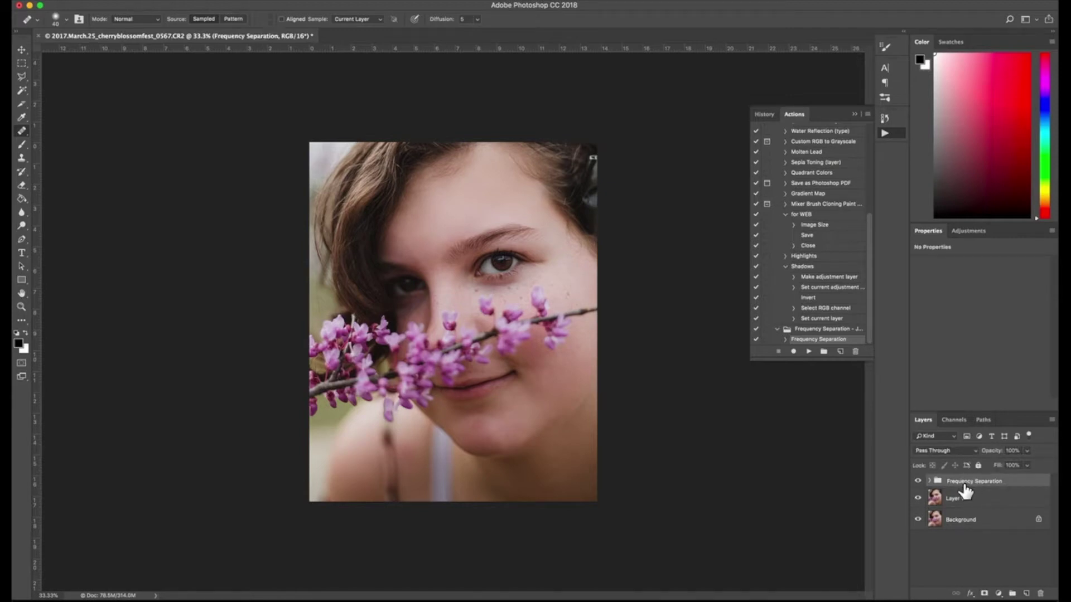
{"action": "key", "text": "alt"}
{"action": "left_click_drag", "start_coordinate": [961, 477], "coordinate": [964, 484]}
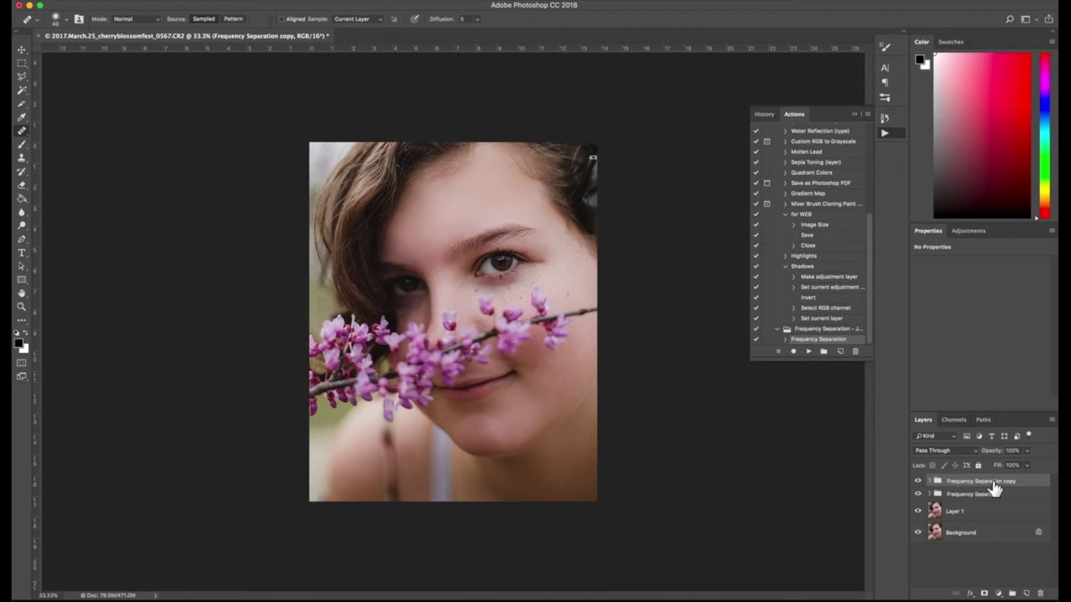
{"action": "left_click", "coordinate": [917, 480]}
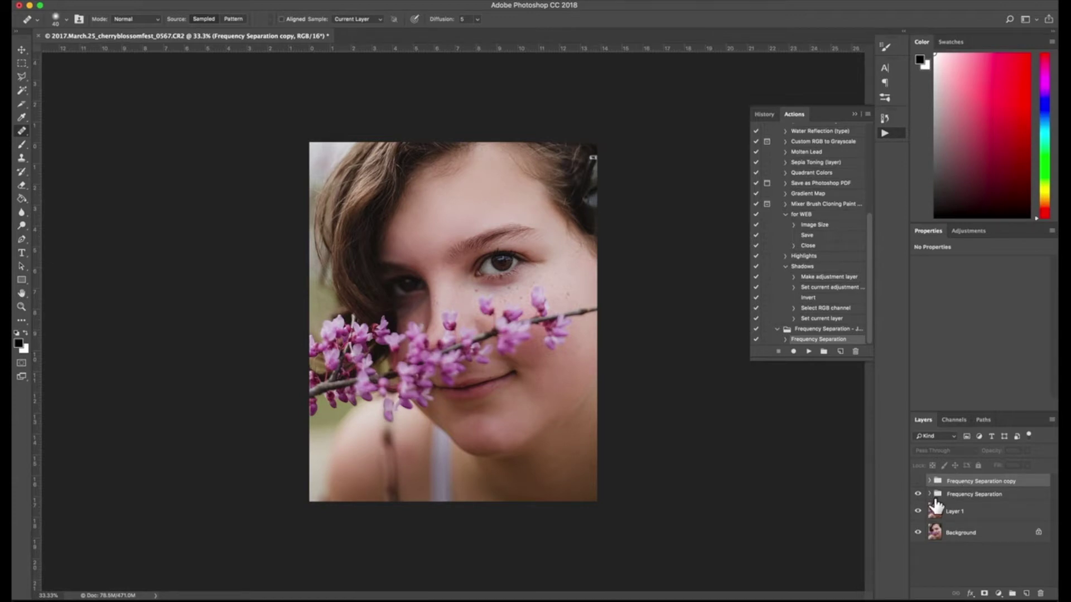
Merge the original Frequency Separation group with Layer 1 into a single layer
{"action": "left_click", "coordinate": [965, 495]}
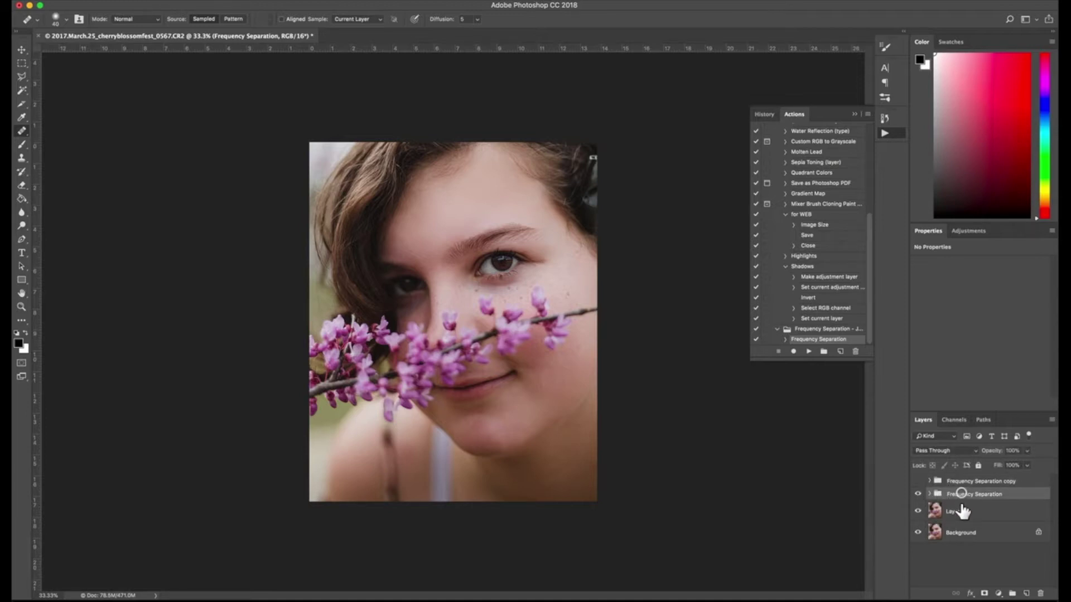
{"action": "left_click", "coordinate": [956, 512], "text": "shift"}
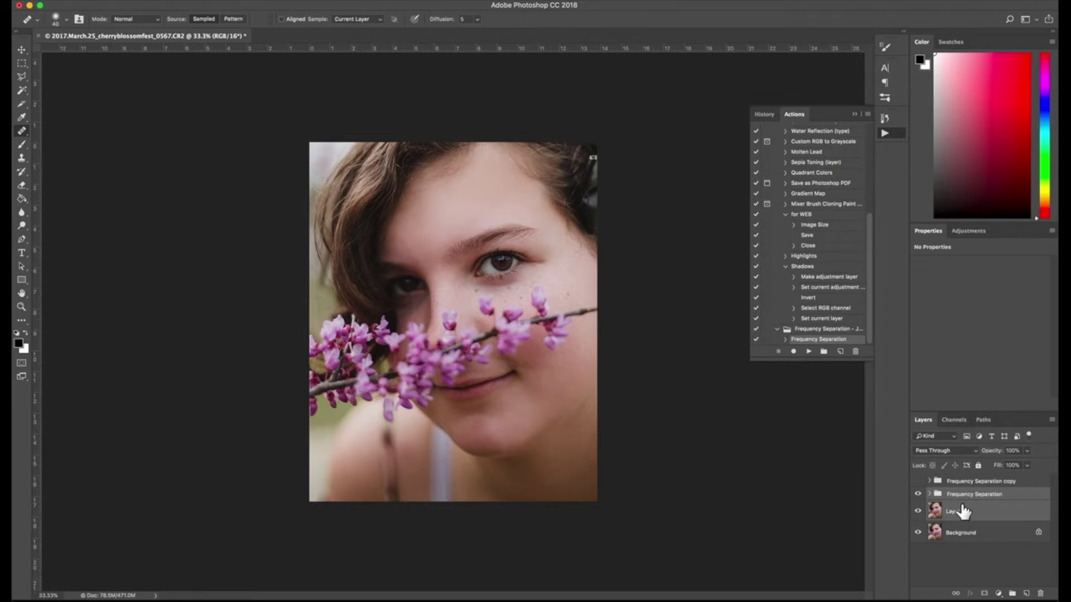
{"action": "right_click", "coordinate": [966, 516]}
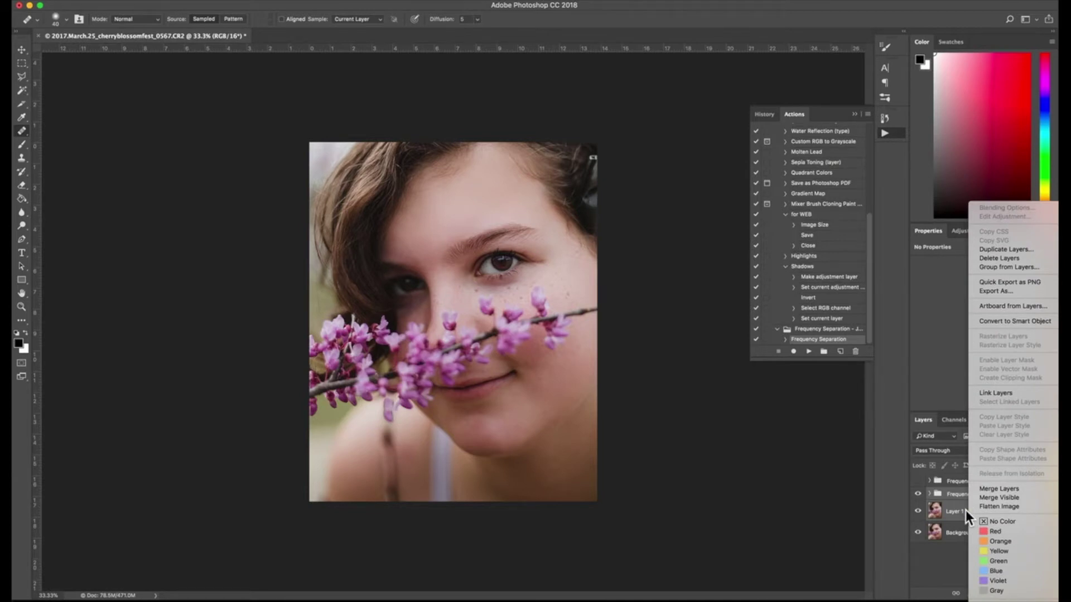
{"action": "left_click", "coordinate": [999, 488]}
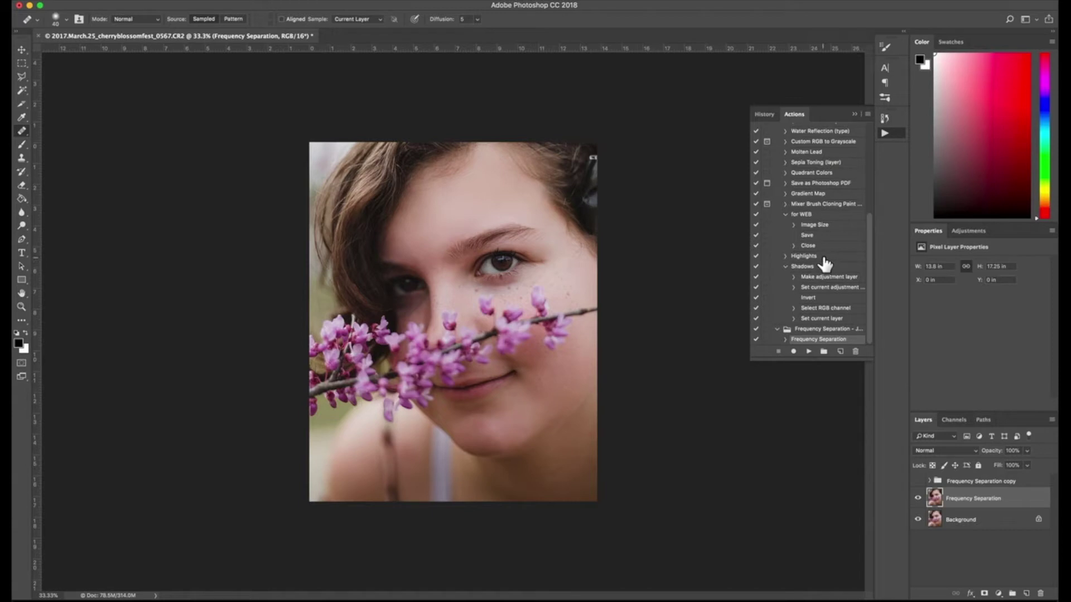
Examine the recorded steps of the Highlights and Shadows actions
{"action": "left_click", "coordinate": [785, 257]}
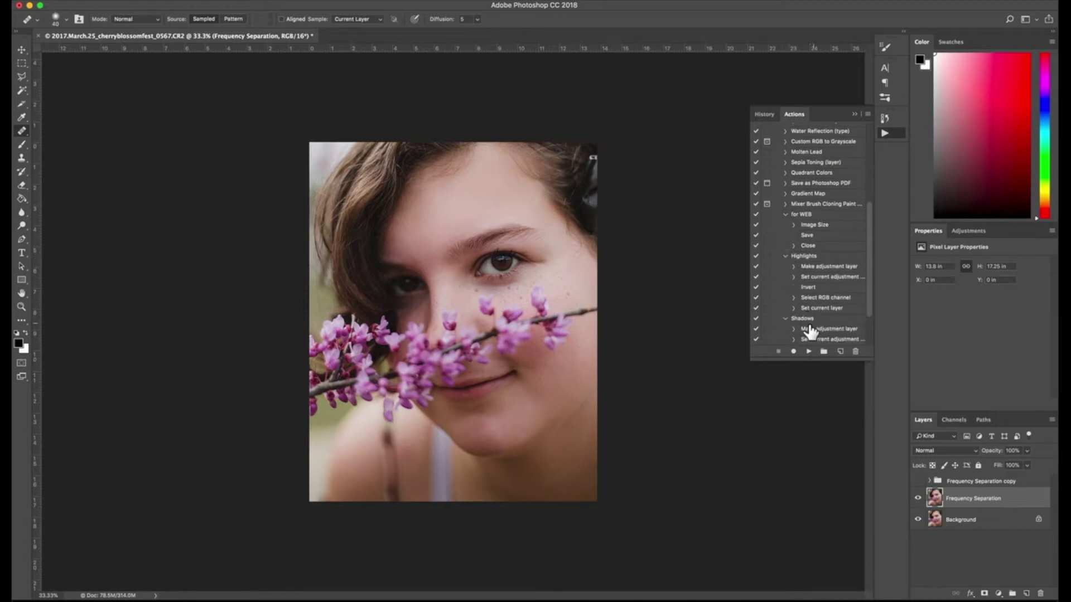
{"action": "left_click_drag", "start_coordinate": [871, 273], "coordinate": [869, 303]}
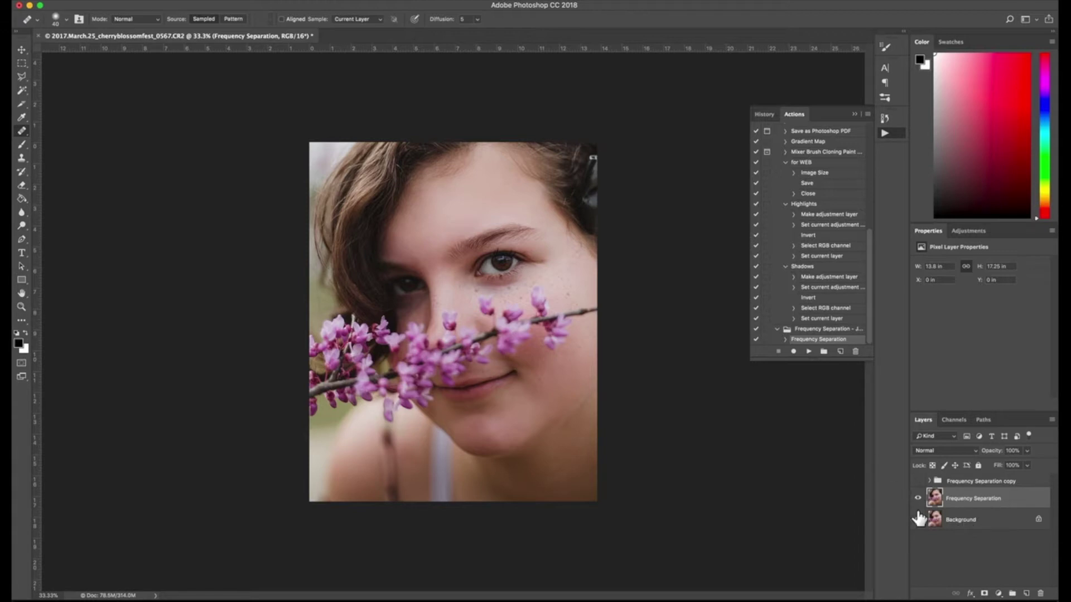
Add a Curves adjustment layer above the merged layer that brightens the midtones, and invert its mask to black
{"action": "left_click", "coordinate": [998, 594]}
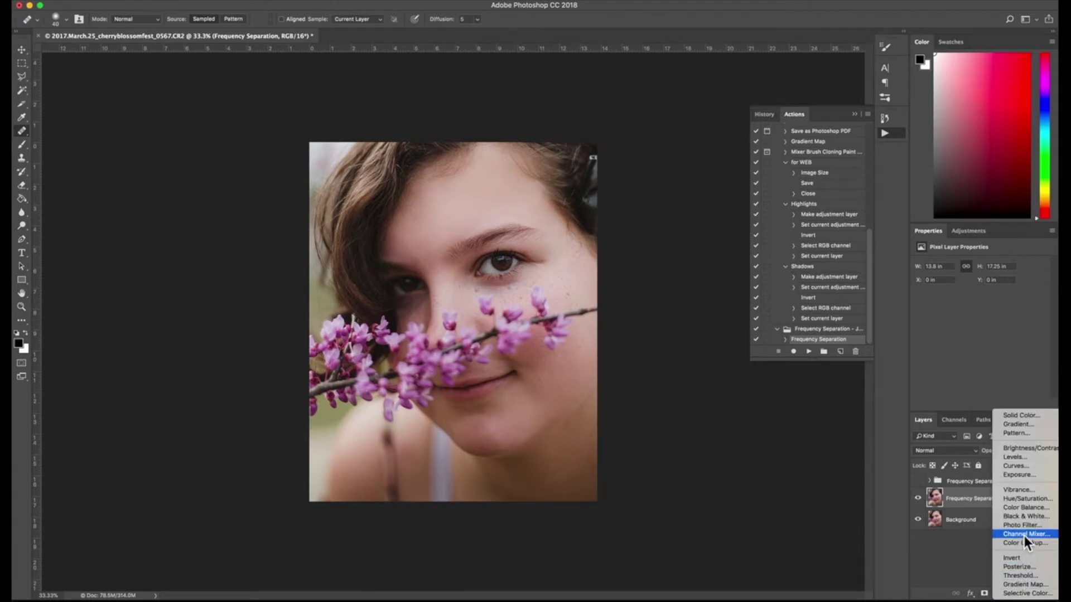
{"action": "left_click", "coordinate": [1019, 467]}
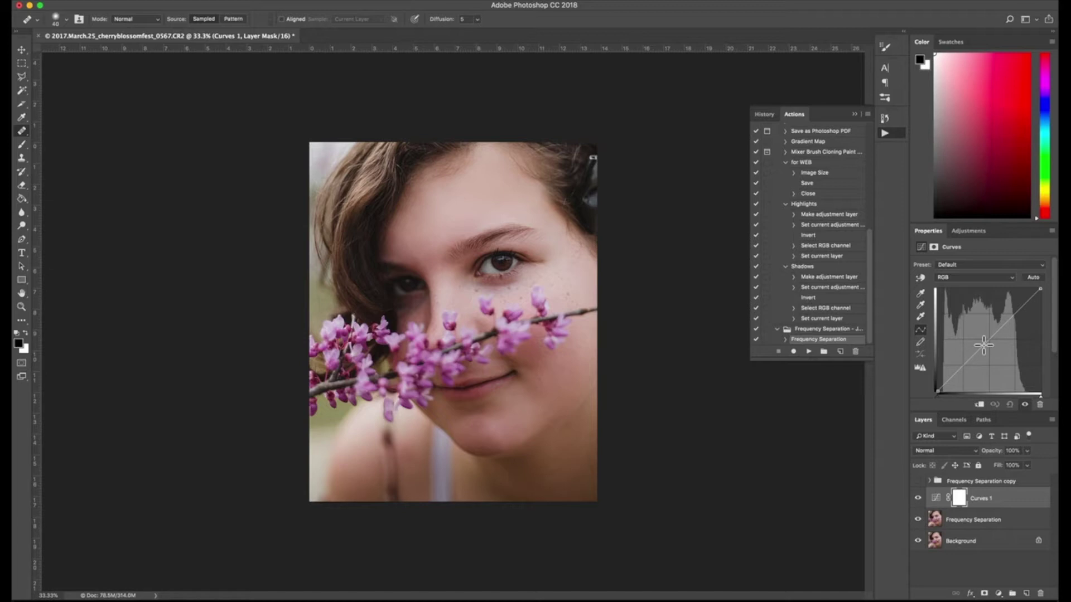
{"action": "left_click_drag", "start_coordinate": [983, 342], "coordinate": [973, 343]}
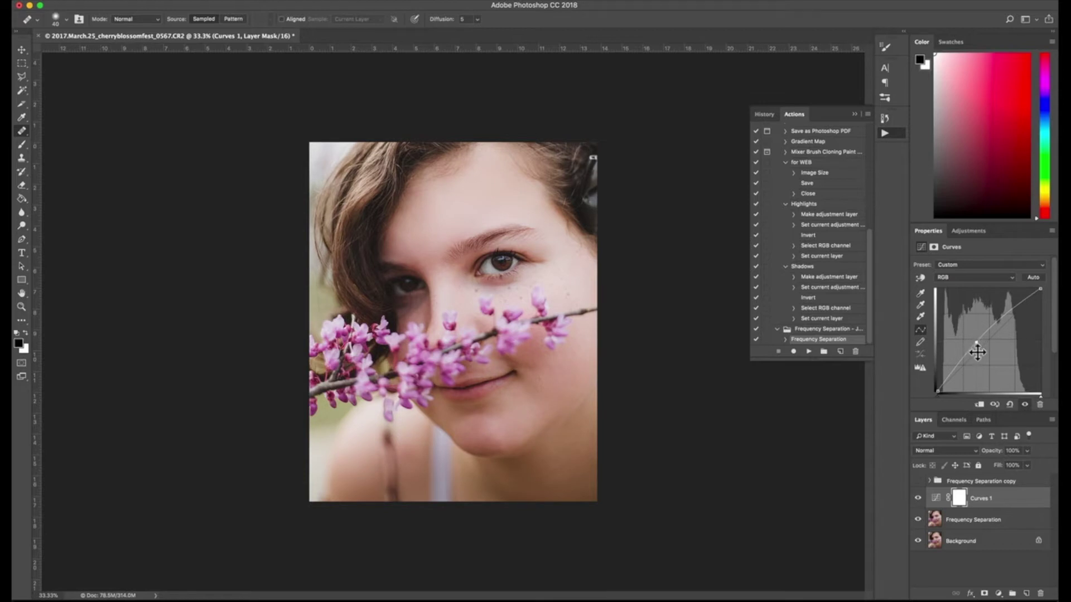
{"action": "left_click", "coordinate": [960, 499]}
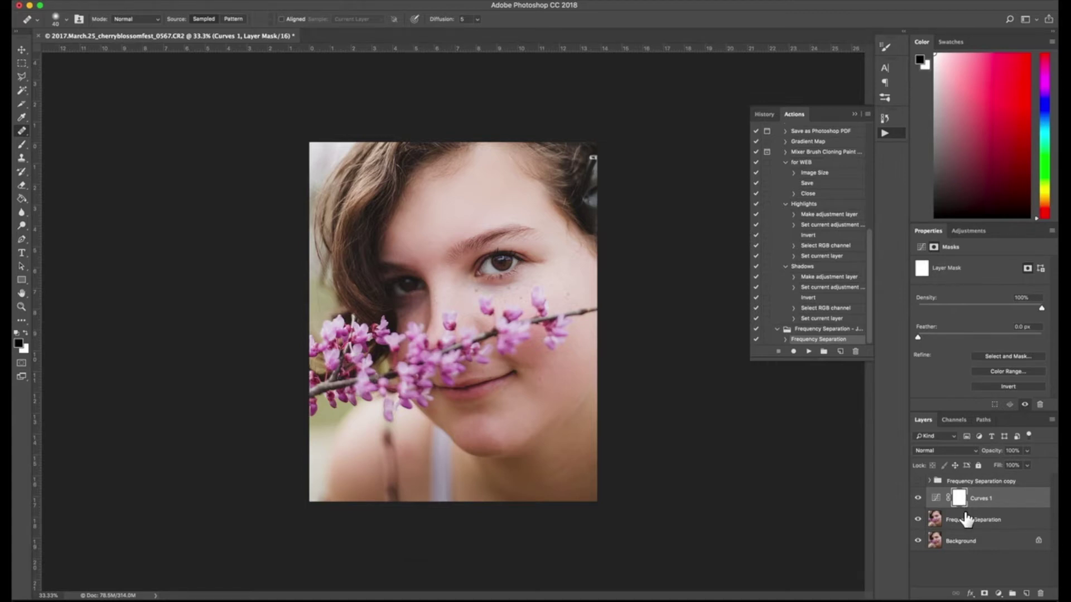
{"action": "key", "text": "super+i"}
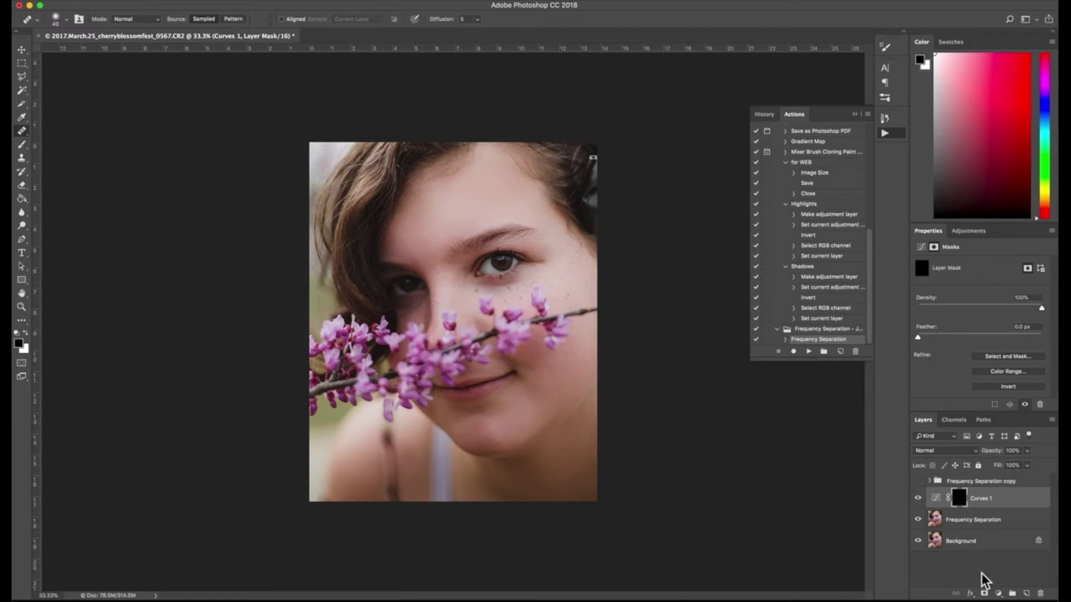
Add a second Curves adjustment layer that darkens the midtones, and invert its mask to black
{"action": "left_click", "coordinate": [998, 593]}
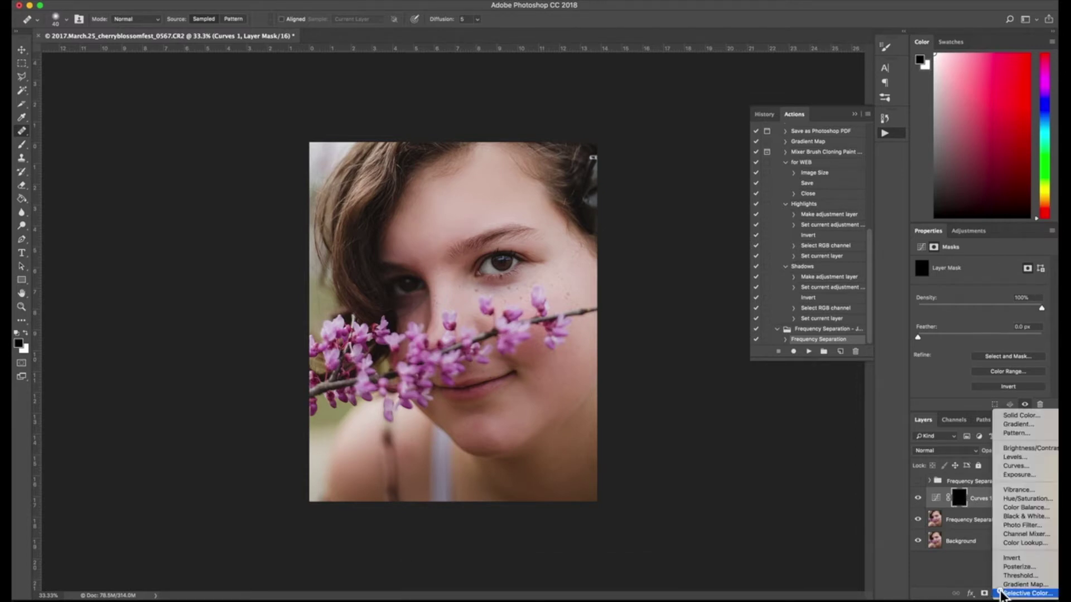
{"action": "left_click", "coordinate": [1018, 467]}
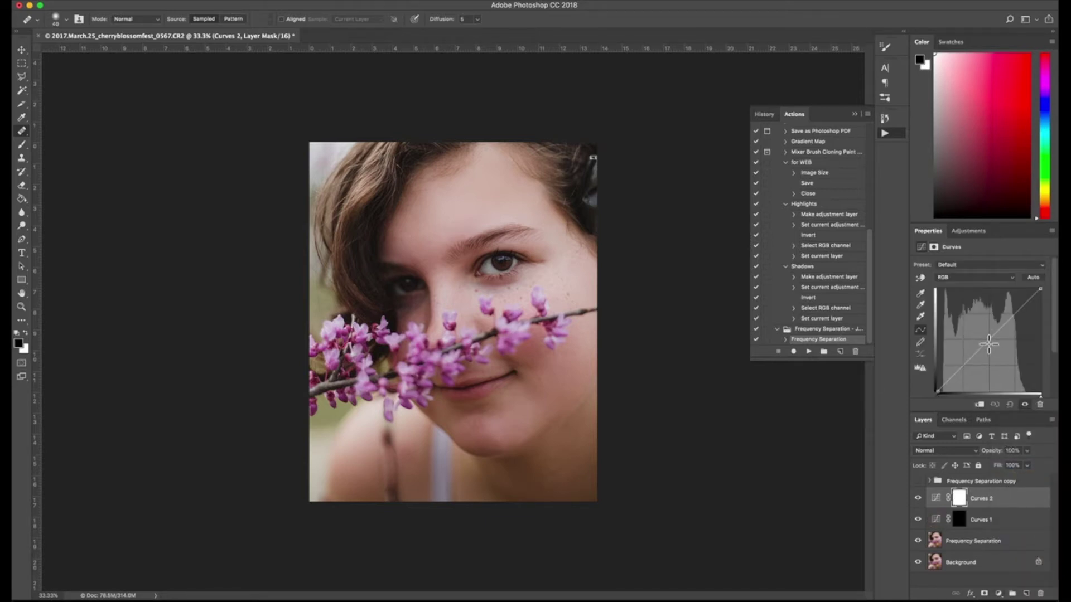
{"action": "left_click_drag", "start_coordinate": [989, 342], "coordinate": [989, 352]}
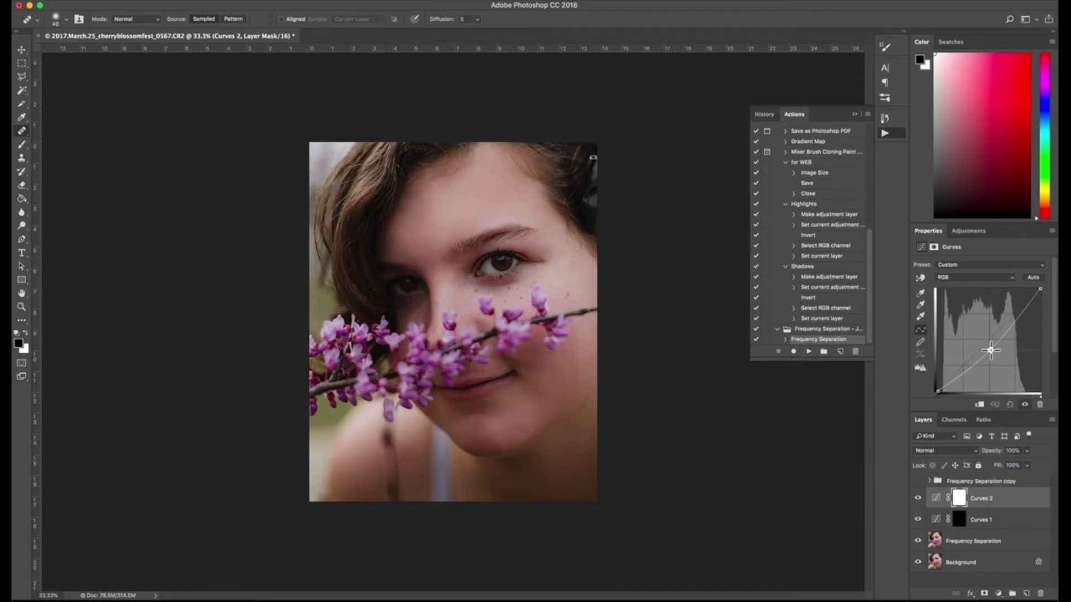
{"action": "mouse_move", "coordinate": [991, 350]}
{"action": "left_mouse_down"}
{"action": "mouse_move", "coordinate": [997, 368]}
{"action": "mouse_move", "coordinate": [990, 351]}
{"action": "left_mouse_up"}
{"action": "key", "text": "super+i"}
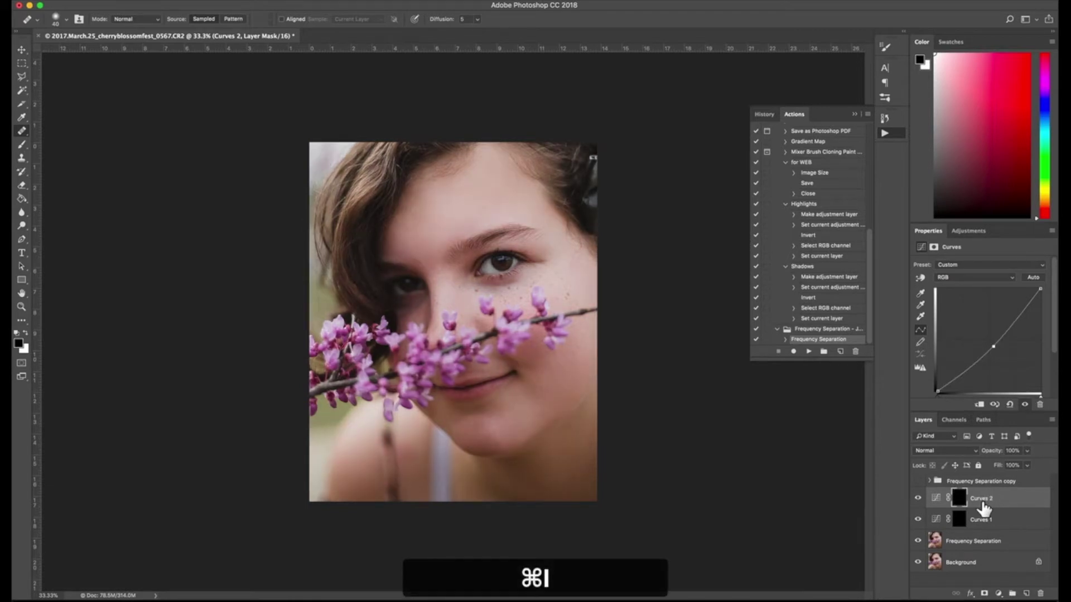
Rename the darkening Curves 2 layer as "shadows"
{"action": "double_click", "coordinate": [983, 499]}
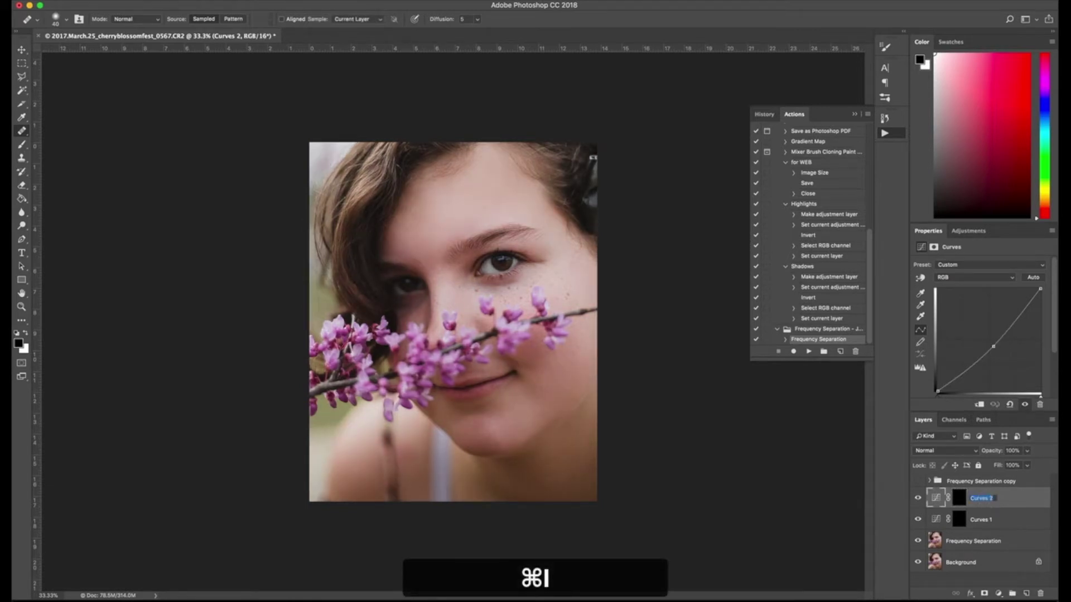
{"action": "type", "text": "shadows"}
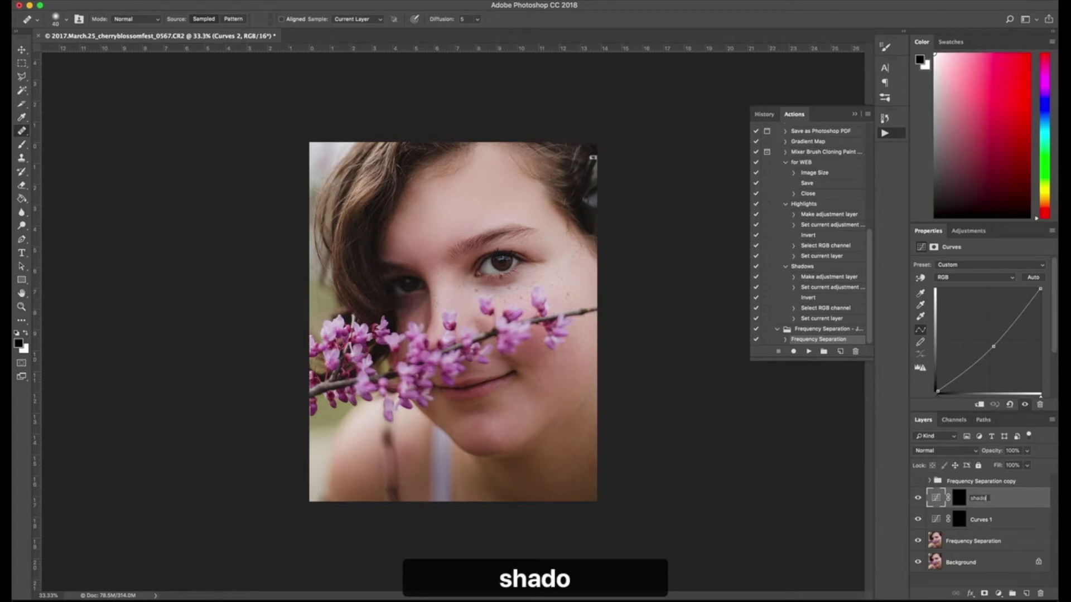
{"action": "key", "text": "Return"}
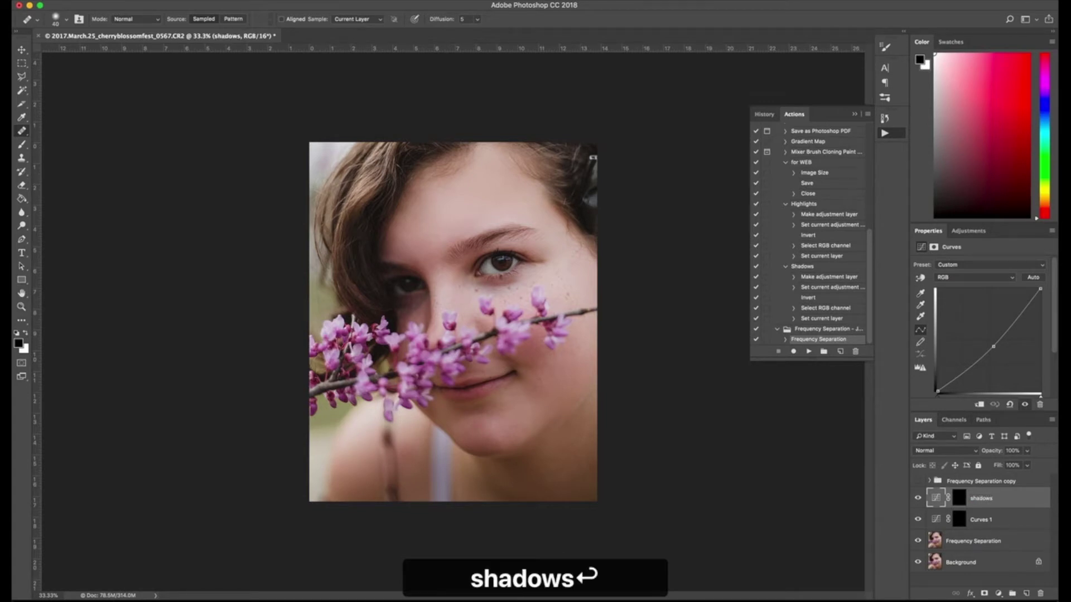
Rename the brightening Curves 1 layer as "highlights", correcting the misspelling in the name
{"action": "double_click", "coordinate": [983, 520]}
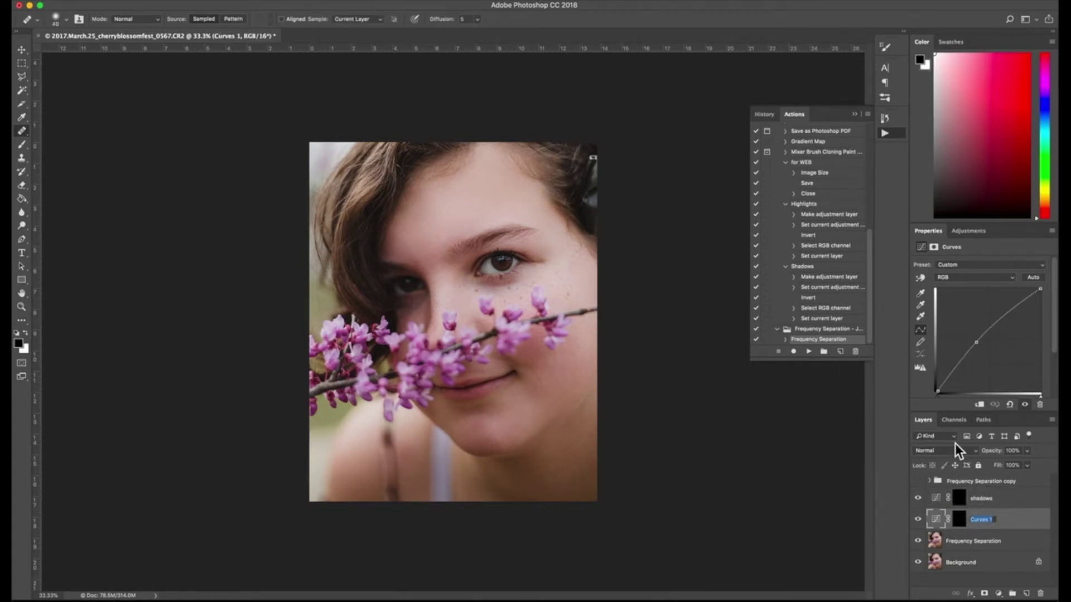
{"action": "type", "text": "hightlights"}
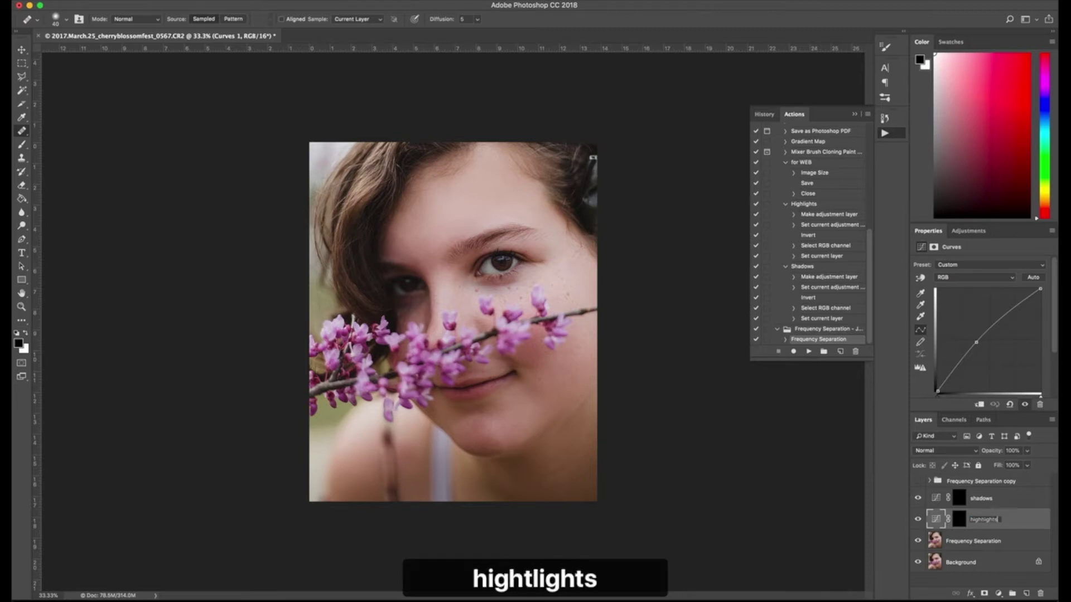
{"action": "key", "text": "Left"}
{"action": "key", "text": "Left"}
{"action": "key", "text": "Left"}
{"action": "key", "text": "Left"}
{"action": "key", "text": "Left"}
{"action": "key", "text": "Left"}
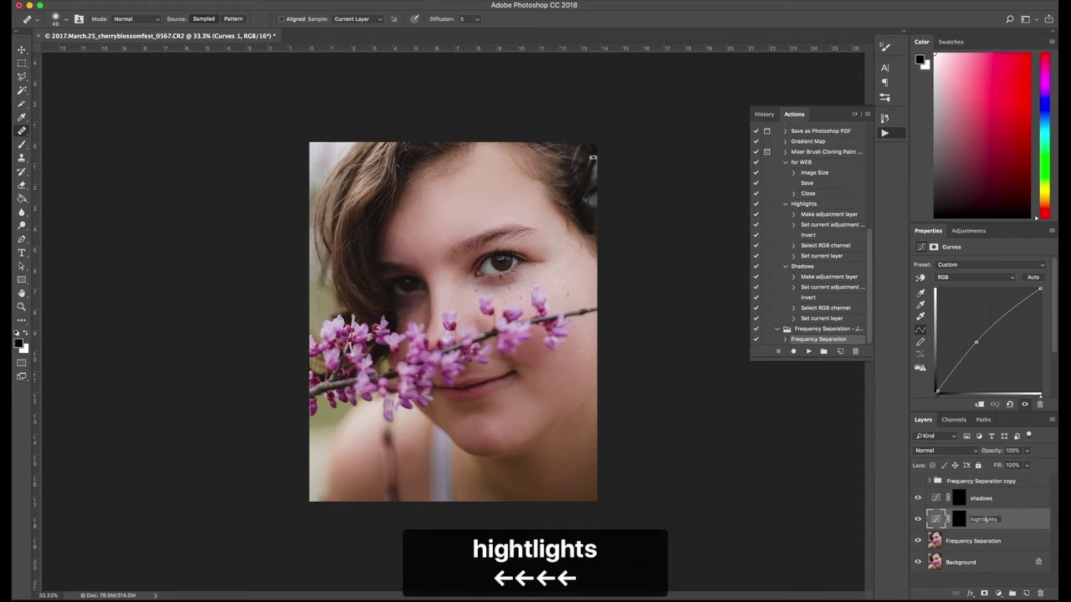
{"action": "type", "text": "\\\\"}
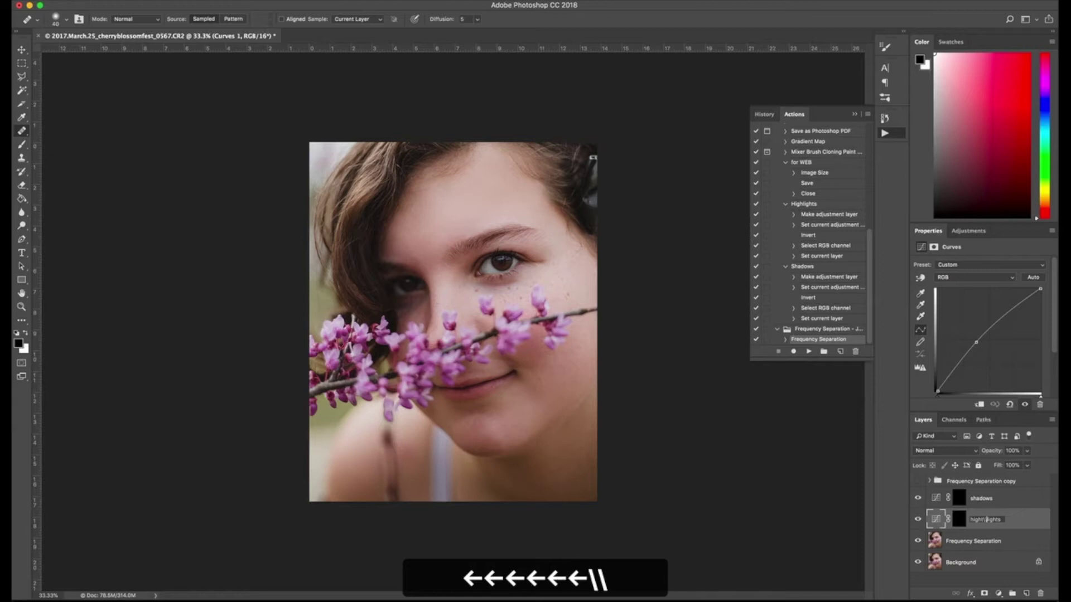
{"action": "key", "text": "BackSpace"}
{"action": "key", "text": "BackSpace"}
{"action": "key", "text": "BackSpace"}
{"action": "key", "text": "Return"}
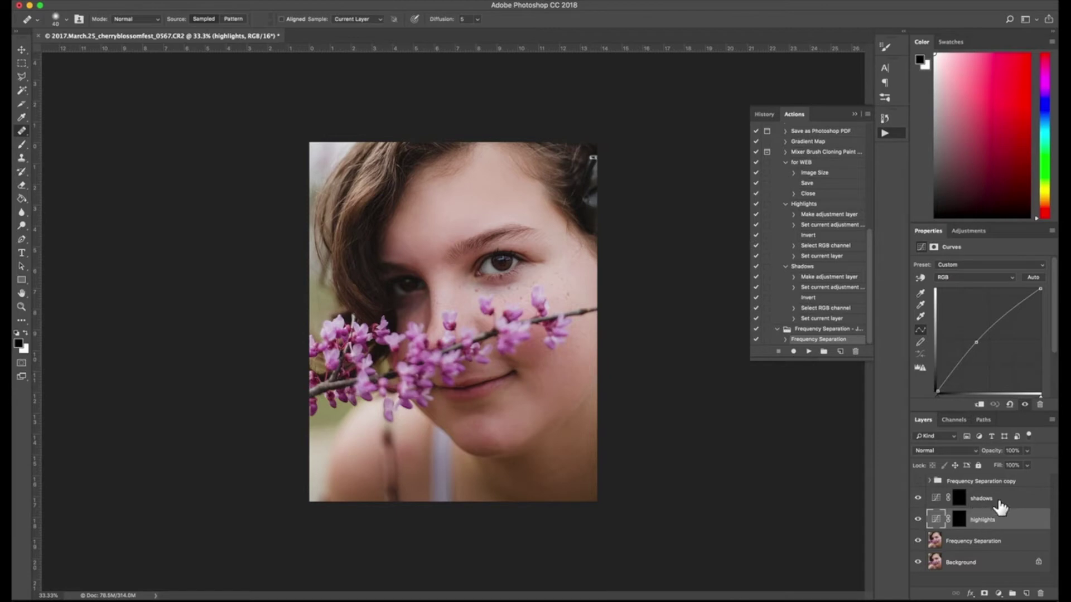
Hide the shadows layer and select the mask of the highlights layer
{"action": "left_click", "coordinate": [918, 498]}
{"action": "left_click", "coordinate": [958, 522]}
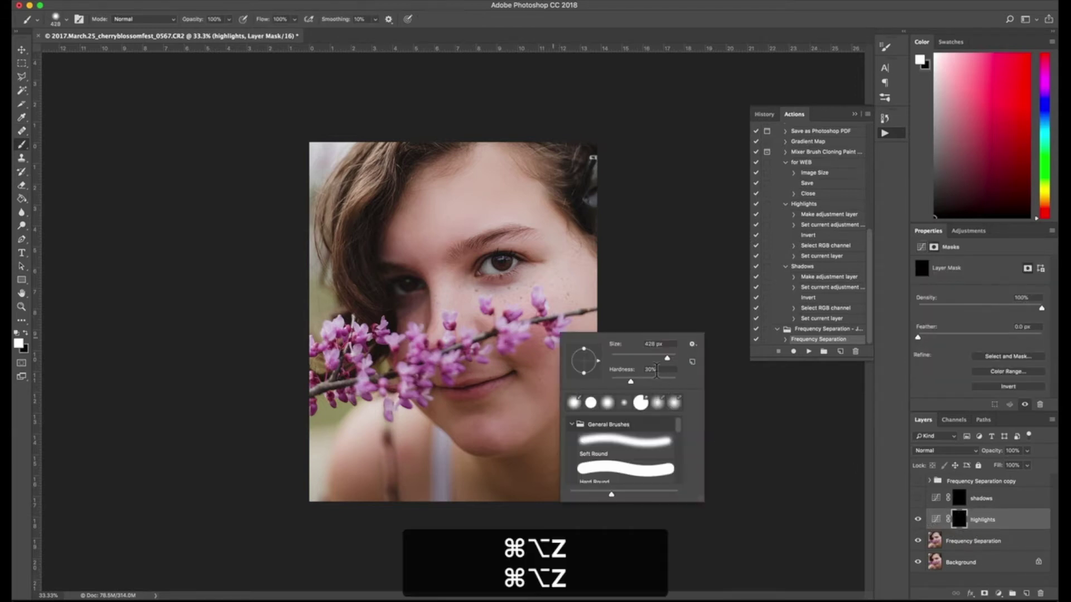
Paint white on the highlights mask over the cheek beneath the eye with a 428 px Soft Round brush at 0% hardness
{"action": "left_click_drag", "start_coordinate": [630, 380], "coordinate": [660, 380]}
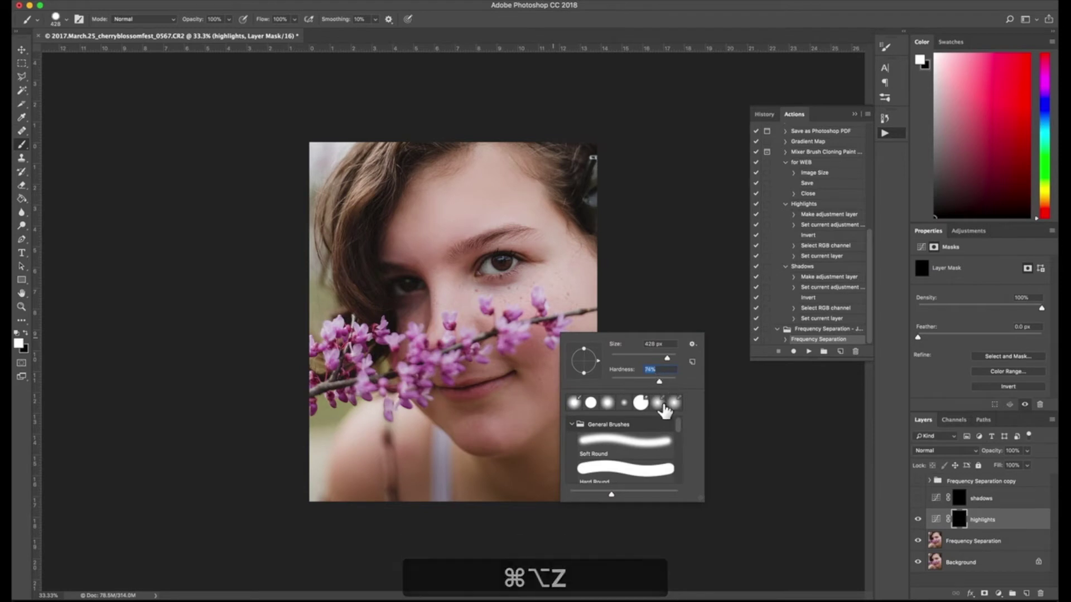
{"action": "left_click", "coordinate": [646, 449]}
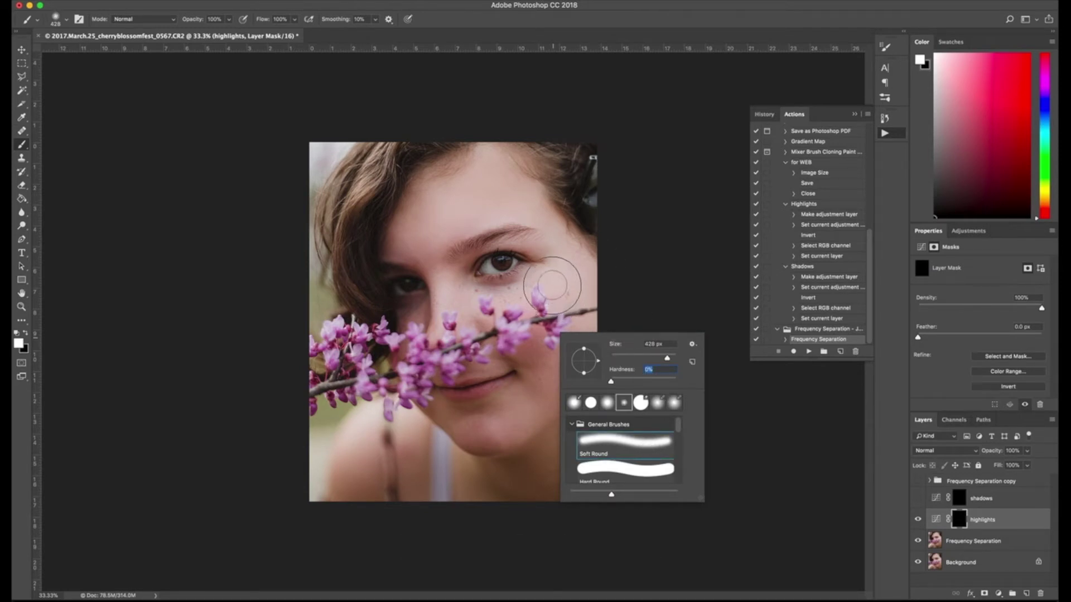
{"action": "mouse_move", "coordinate": [552, 285]}
{"action": "left_mouse_down"}
{"action": "mouse_move", "coordinate": [576, 261]}
{"action": "mouse_move", "coordinate": [531, 298]}
{"action": "mouse_move", "coordinate": [552, 305]}
{"action": "mouse_move", "coordinate": [589, 264]}
{"action": "mouse_move", "coordinate": [512, 295]}
{"action": "mouse_move", "coordinate": [561, 292]}
{"action": "mouse_move", "coordinate": [578, 275]}
{"action": "mouse_move", "coordinate": [476, 317]}
{"action": "mouse_move", "coordinate": [458, 312]}
{"action": "mouse_move", "coordinate": [452, 290]}
{"action": "left_mouse_up"}
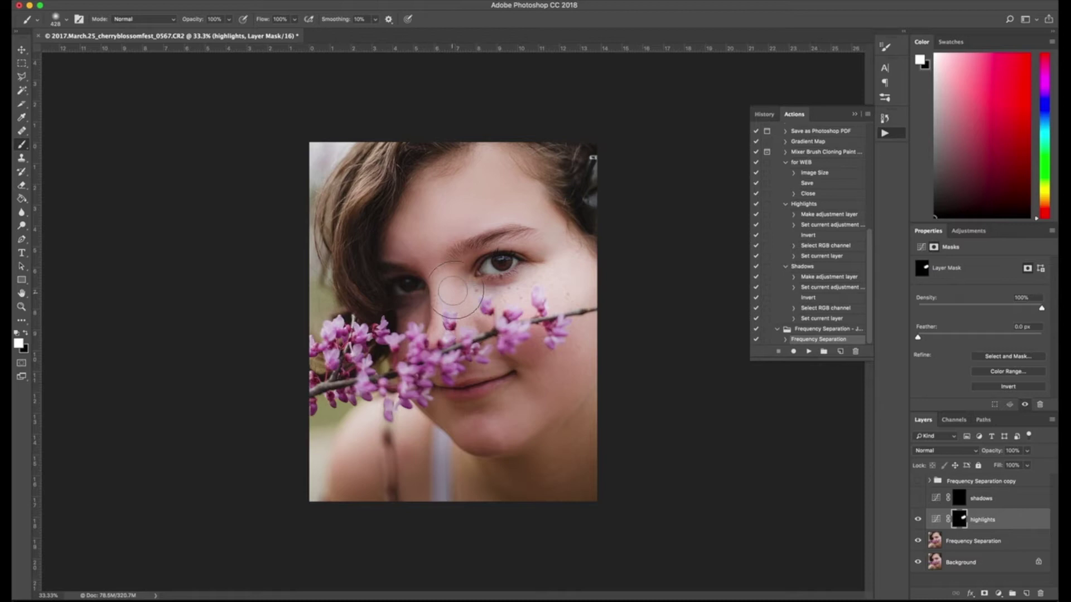
Reduce the brush size and paint highlights down the bridge of the nose and beside it on the highlights mask
{"action": "key", "text": "bracketleft"}
{"action": "key", "text": "bracketleft"}
{"action": "key", "text": "bracketleft"}
{"action": "key", "text": "bracketleft"}
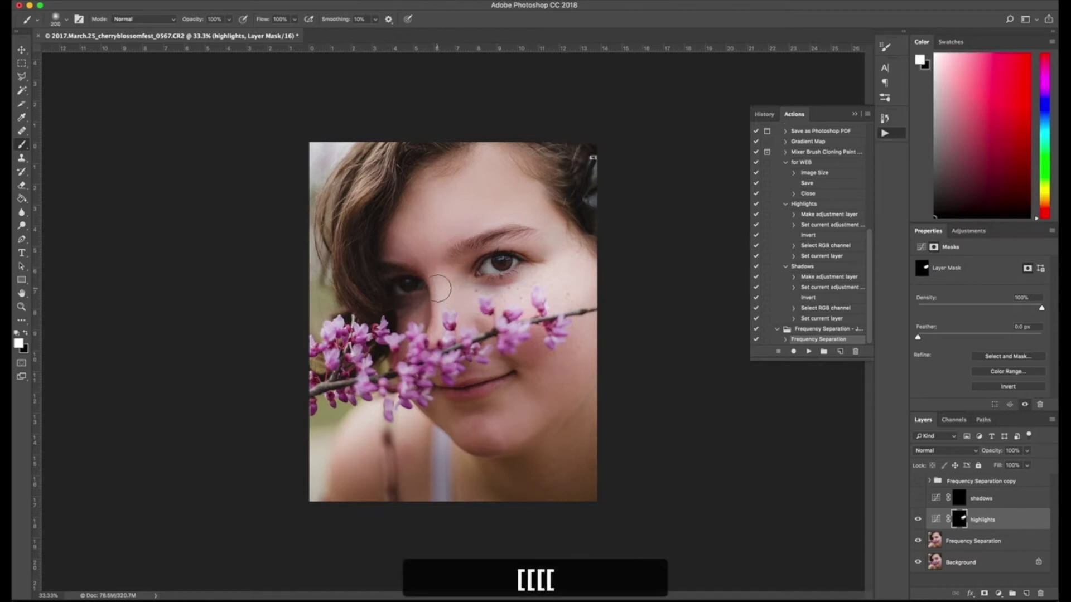
{"action": "mouse_move", "coordinate": [439, 288]}
{"action": "left_mouse_down"}
{"action": "mouse_move", "coordinate": [430, 331]}
{"action": "mouse_move", "coordinate": [439, 278]}
{"action": "mouse_move", "coordinate": [443, 314]}
{"action": "left_mouse_up"}
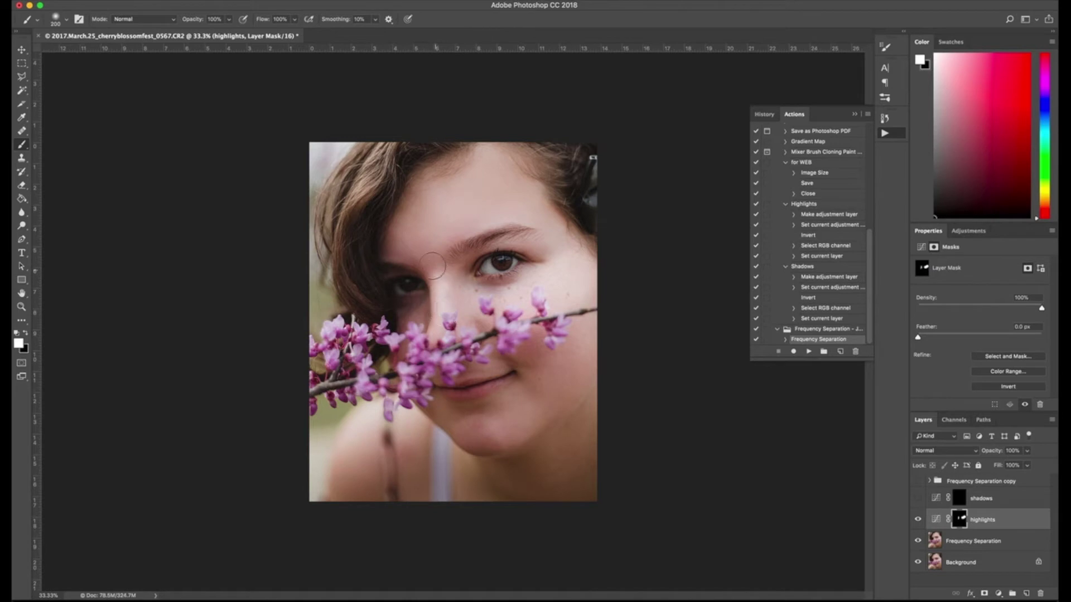
{"action": "mouse_move", "coordinate": [432, 267]}
{"action": "left_mouse_down"}
{"action": "mouse_move", "coordinate": [424, 263]}
{"action": "mouse_move", "coordinate": [468, 319]}
{"action": "left_mouse_up"}
Extend the cheek highlight on the mask, using a larger brush for the area under the eye
{"action": "mouse_move", "coordinate": [577, 300]}
{"action": "left_mouse_down"}
{"action": "mouse_move", "coordinate": [525, 288]}
{"action": "mouse_move", "coordinate": [535, 306]}
{"action": "mouse_move", "coordinate": [505, 307]}
{"action": "mouse_move", "coordinate": [559, 270]}
{"action": "mouse_move", "coordinate": [539, 321]}
{"action": "left_mouse_up"}
{"action": "key", "text": "bracketright"}
{"action": "key", "text": "bracketright"}
{"action": "key", "text": "bracketright"}
{"action": "key", "text": "bracketright"}
{"action": "key", "text": "bracketright"}
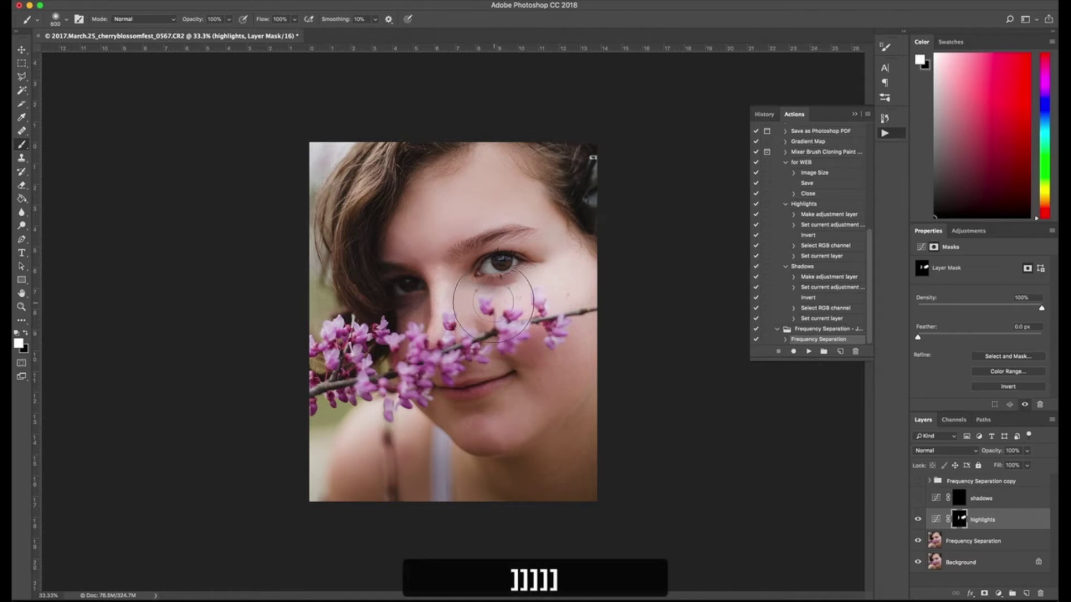
{"action": "mouse_move", "coordinate": [494, 302]}
{"action": "left_mouse_down"}
{"action": "mouse_move", "coordinate": [534, 295]}
{"action": "mouse_move", "coordinate": [568, 261]}
{"action": "mouse_move", "coordinate": [530, 297]}
{"action": "left_mouse_up"}
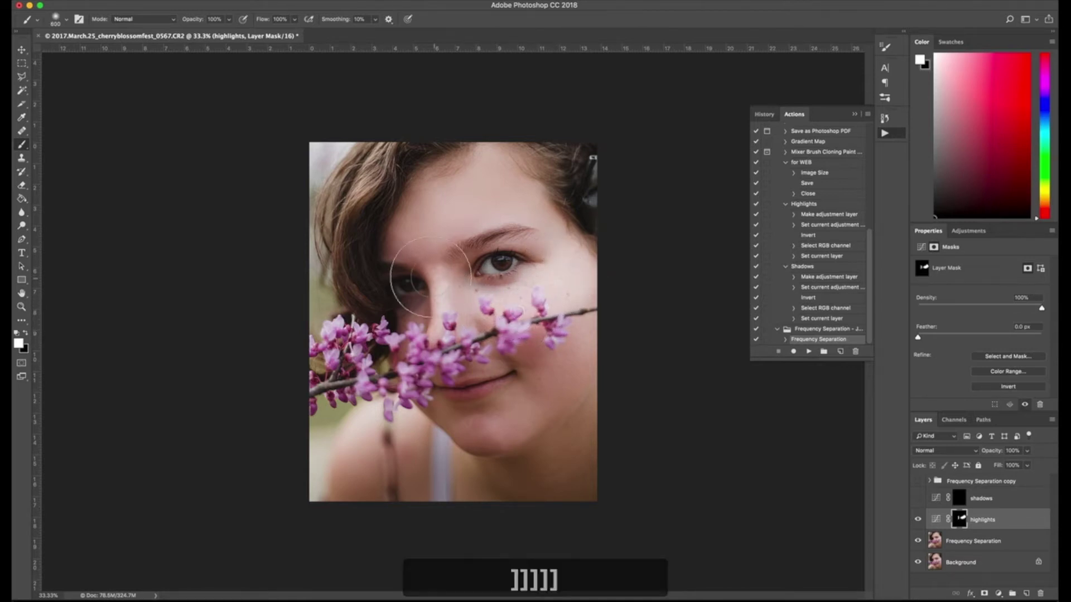
Set the brush to 700 px and paint a highlight over the forehead on the highlights mask
{"action": "key", "text": "bracketleft"}
{"action": "key", "text": "bracketleft"}
{"action": "key", "text": "bracketleft"}
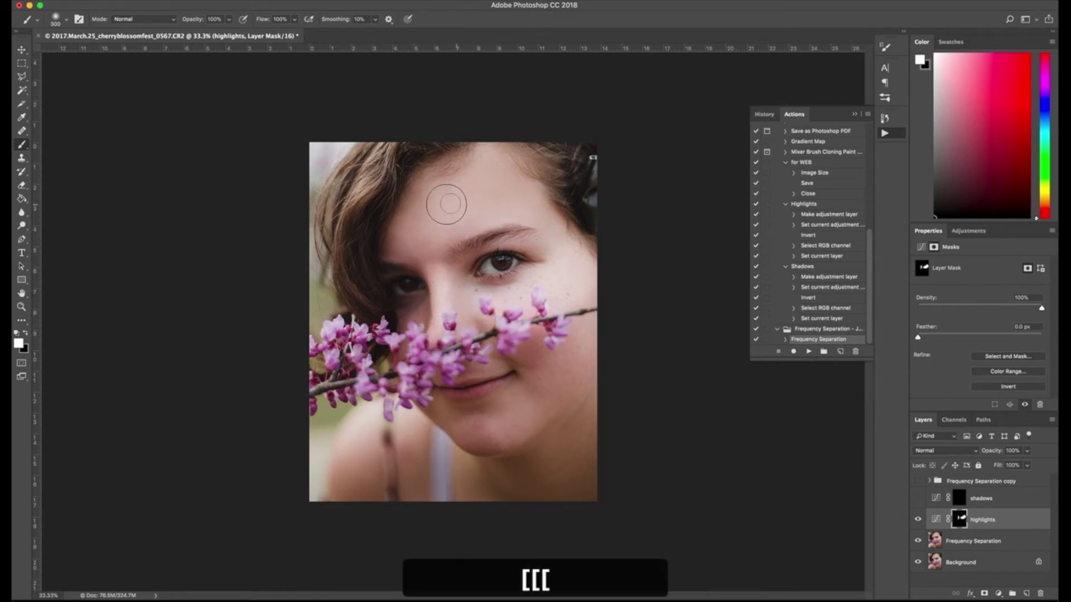
{"action": "key", "text": "bracketright"}
{"action": "key", "text": "bracketright"}
{"action": "key", "text": "bracketright"}
{"action": "key", "text": "bracketright"}
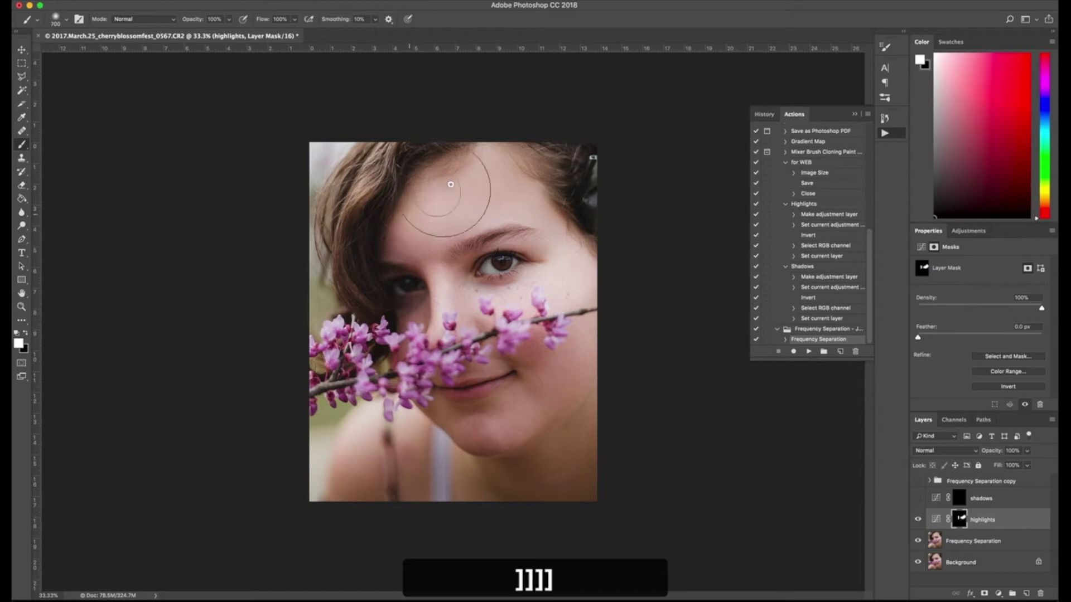
{"action": "mouse_move", "coordinate": [450, 184]}
{"action": "left_mouse_down"}
{"action": "mouse_move", "coordinate": [475, 168]}
{"action": "mouse_move", "coordinate": [492, 179]}
{"action": "mouse_move", "coordinate": [489, 170]}
{"action": "mouse_move", "coordinate": [486, 193]}
{"action": "mouse_move", "coordinate": [433, 209]}
{"action": "left_mouse_up"}
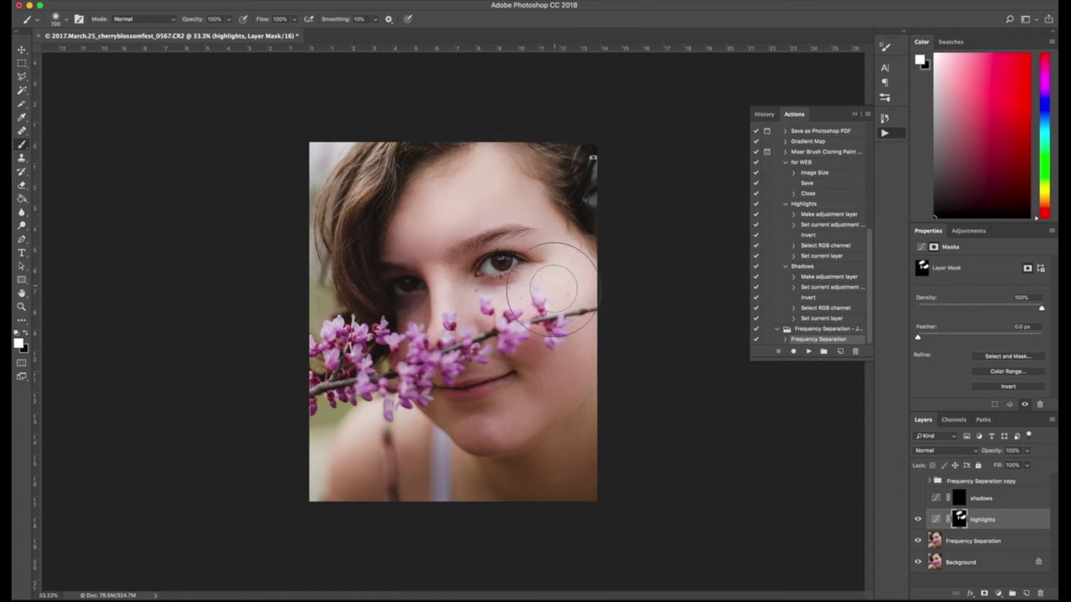
Paint highlights on the outer cheek and chin with the 700 px brush, and reduce the brush for finer areas
{"action": "mouse_move", "coordinate": [553, 288]}
{"action": "left_mouse_down"}
{"action": "mouse_move", "coordinate": [525, 296]}
{"action": "mouse_move", "coordinate": [563, 257]}
{"action": "mouse_move", "coordinate": [540, 293]}
{"action": "mouse_move", "coordinate": [563, 264]}
{"action": "mouse_move", "coordinate": [550, 277]}
{"action": "mouse_move", "coordinate": [564, 315]}
{"action": "left_mouse_up"}
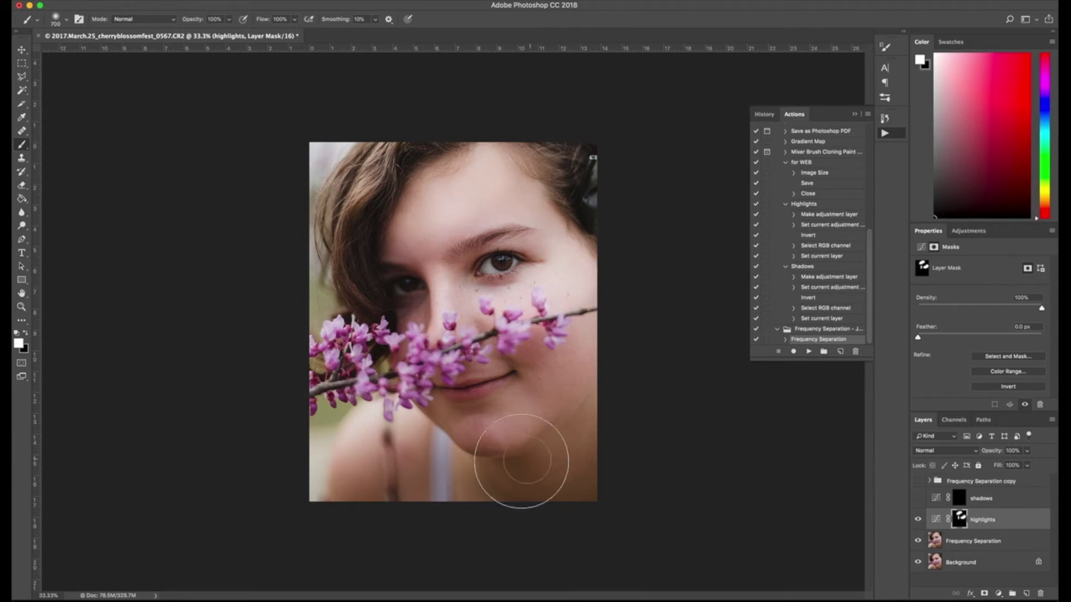
{"action": "mouse_move", "coordinate": [521, 462]}
{"action": "left_mouse_down"}
{"action": "mouse_move", "coordinate": [473, 445]}
{"action": "mouse_move", "coordinate": [480, 438]}
{"action": "left_mouse_up"}
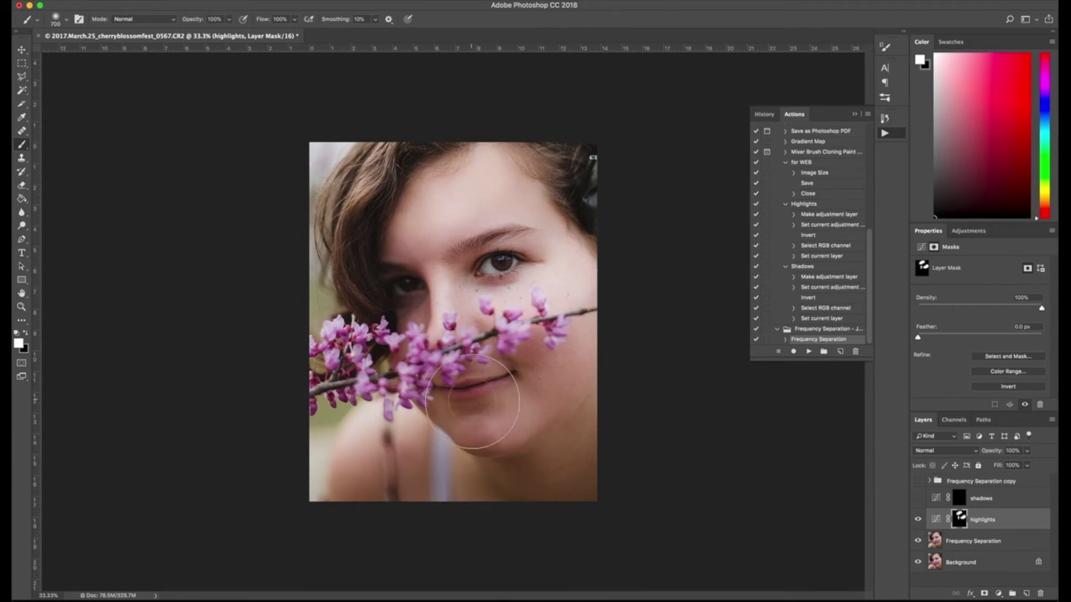
{"action": "key", "text": "bracketleft"}
{"action": "key", "text": "bracketleft"}
{"action": "key", "text": "bracketleft"}
{"action": "key", "text": "bracketleft"}
{"action": "key", "text": "bracketleft"}
{"action": "key", "text": "bracketleft"}
{"action": "key", "text": "bracketleft"}
{"action": "key", "text": "bracketleft"}
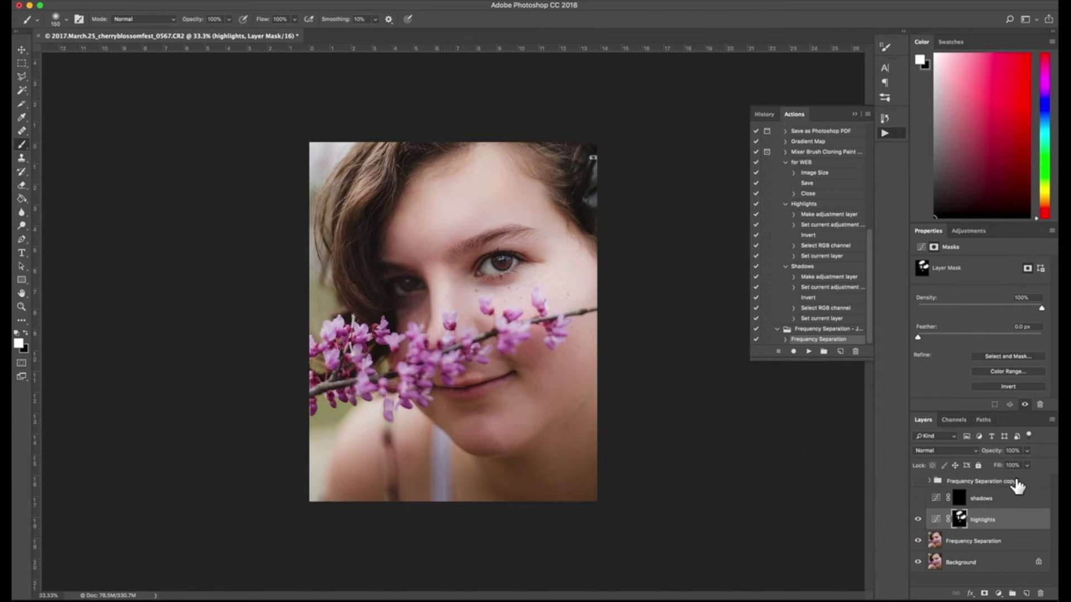
Try the highlights layer at 52% opacity, and return it to 100%
{"action": "left_click", "coordinate": [979, 500]}
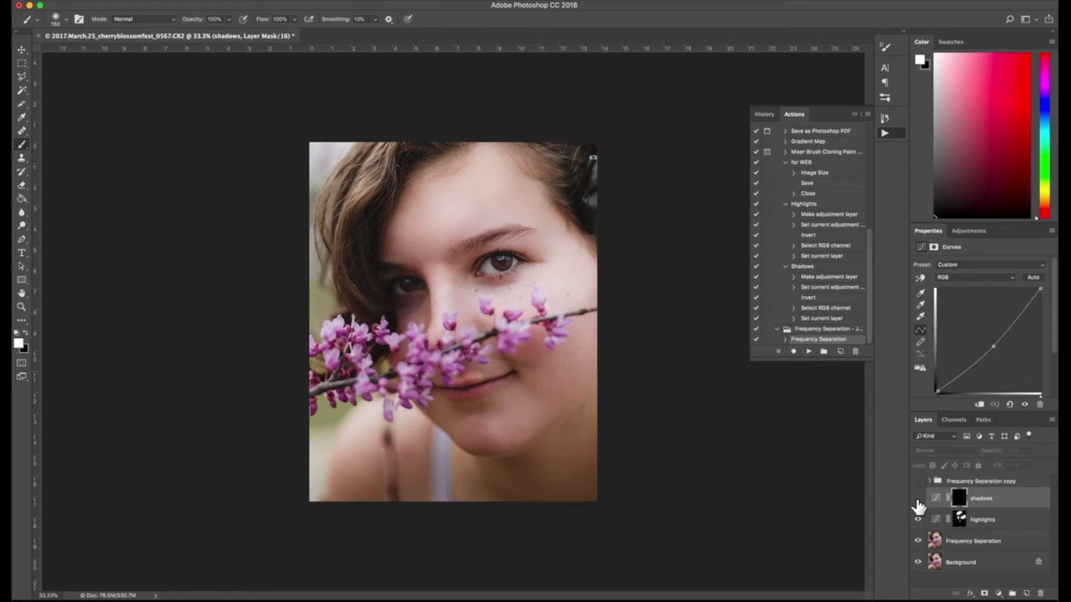
{"action": "left_click", "coordinate": [988, 519]}
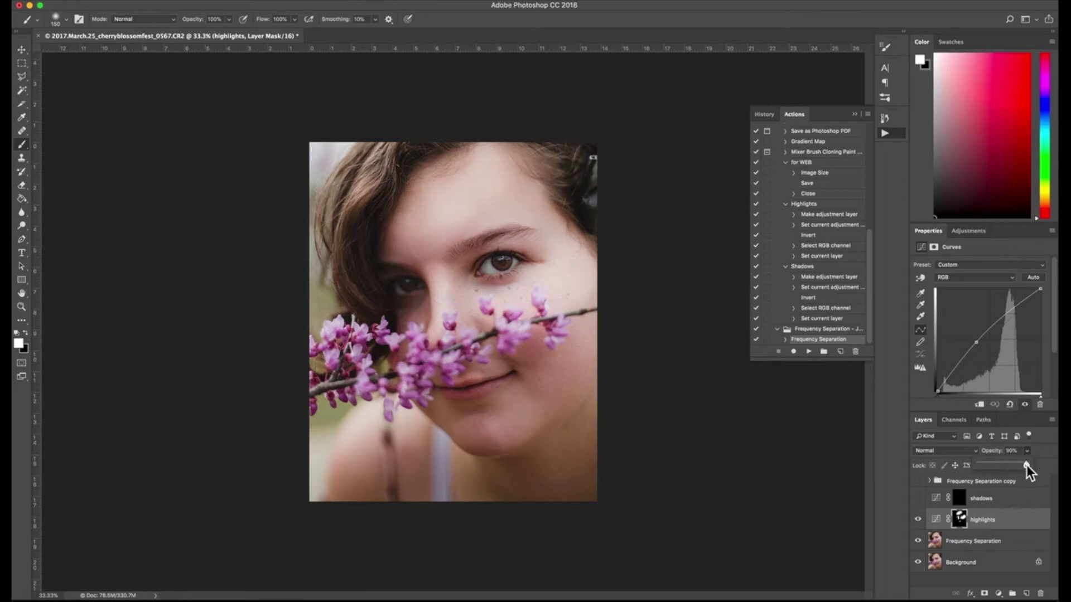
{"action": "left_click_drag", "start_coordinate": [992, 464], "coordinate": [1004, 468]}
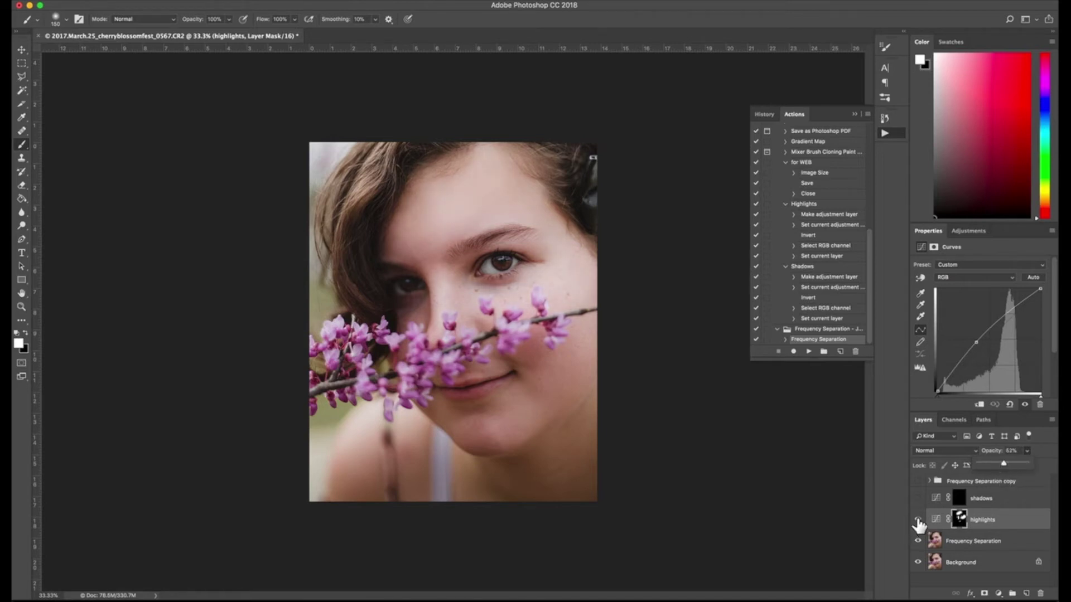
{"action": "left_click_drag", "start_coordinate": [1003, 464], "coordinate": [1041, 463]}
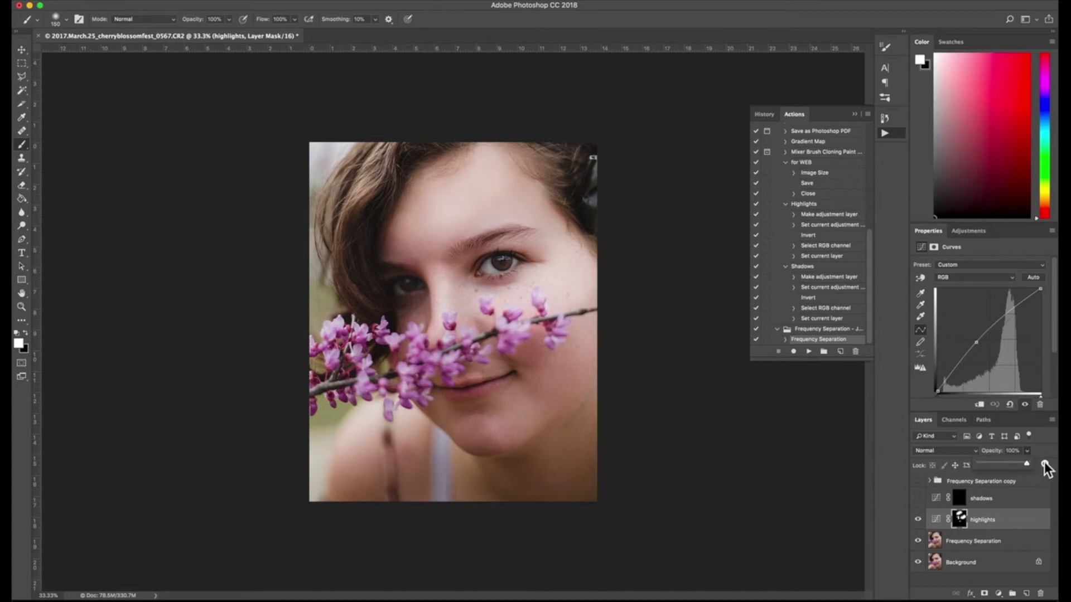
Toggle the highlights layer's visibility to compare the portrait with and without the dodging at full opacity
{"action": "left_click", "coordinate": [917, 520]}
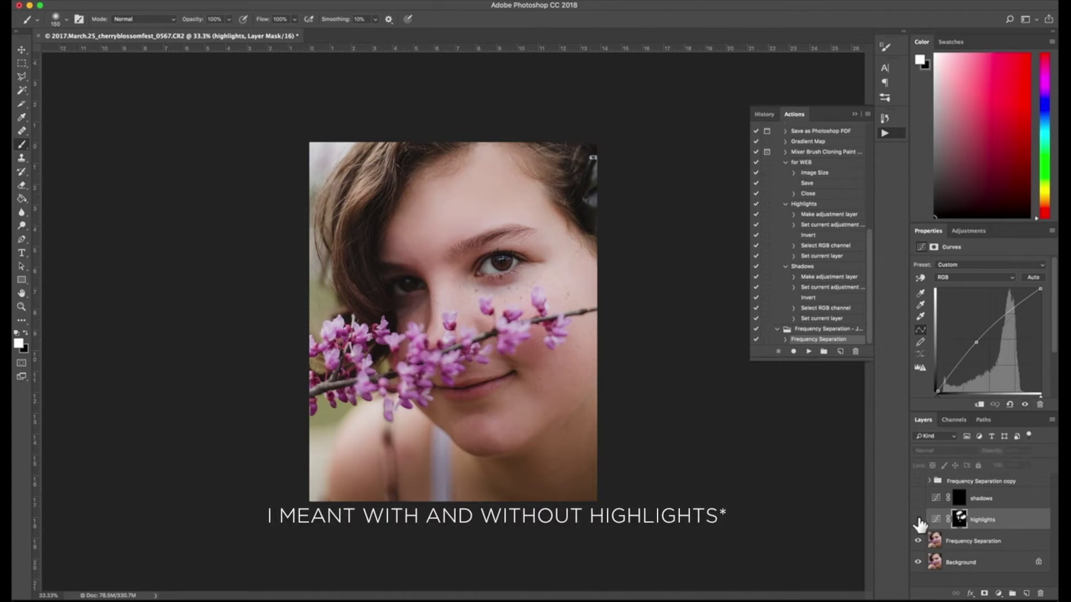
{"action": "left_click", "coordinate": [917, 521]}
{"action": "left_click", "coordinate": [917, 521]}
{"action": "left_click", "coordinate": [917, 520]}
{"action": "left_click", "coordinate": [918, 520]}
{"action": "left_click", "coordinate": [918, 520]}
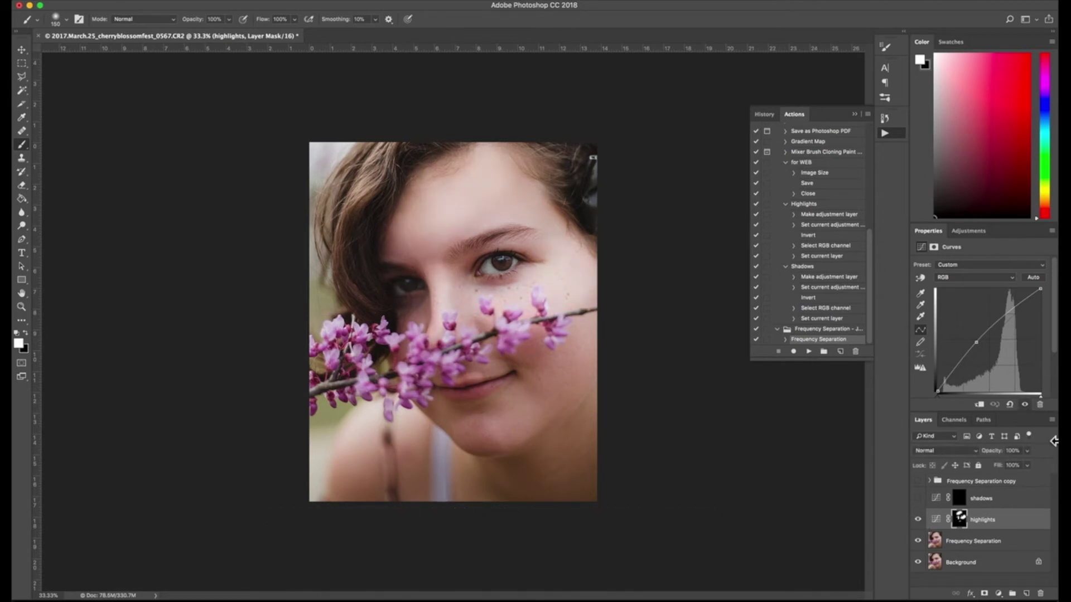
Set the highlights layer's opacity to 39% and compare the portrait with and without it
{"action": "left_click", "coordinate": [1027, 451]}
{"action": "left_click_drag", "start_coordinate": [992, 463], "coordinate": [985, 463]}
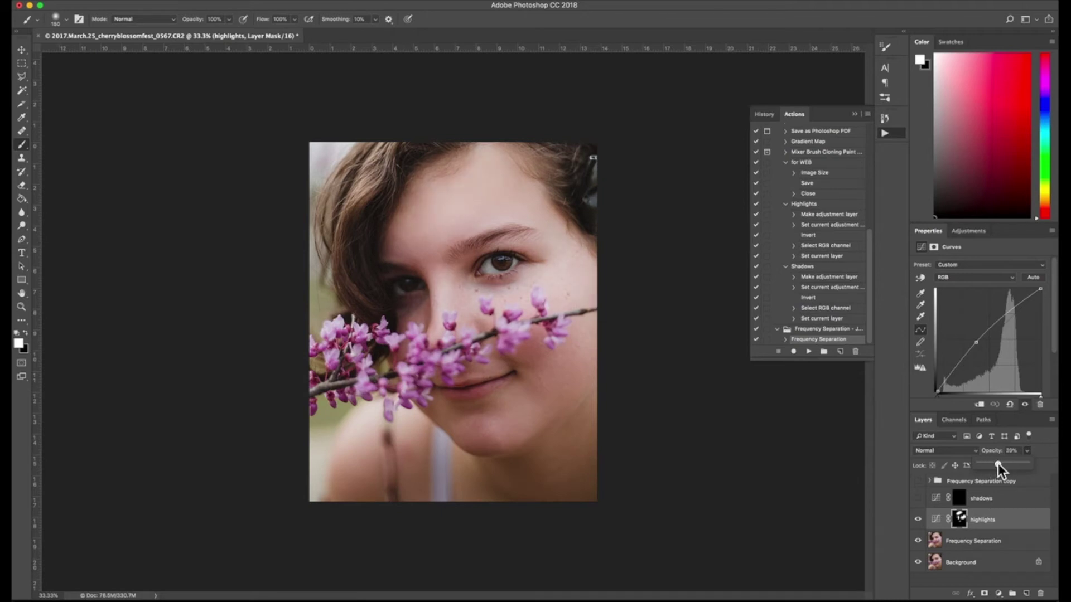
{"action": "left_click", "coordinate": [917, 520]}
{"action": "left_click", "coordinate": [918, 520]}
{"action": "left_click", "coordinate": [918, 519]}
{"action": "left_click", "coordinate": [919, 520]}
{"action": "left_click", "coordinate": [920, 520]}
{"action": "left_click", "coordinate": [920, 520]}
{"action": "left_click", "coordinate": [919, 520]}
{"action": "left_click", "coordinate": [919, 520]}
{"action": "left_click", "coordinate": [928, 515]}
{"action": "double_click", "coordinate": [928, 513]}
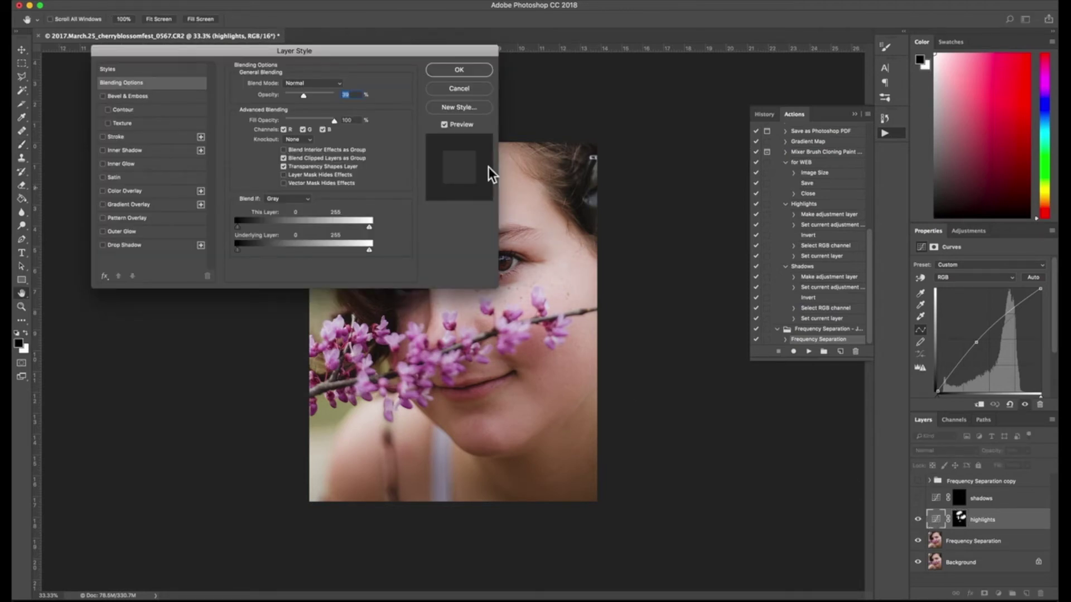
{"action": "left_click", "coordinate": [474, 70]}
Show the shadows layer and select its mask for painting with the Brush tool
{"action": "left_click", "coordinate": [918, 498]}
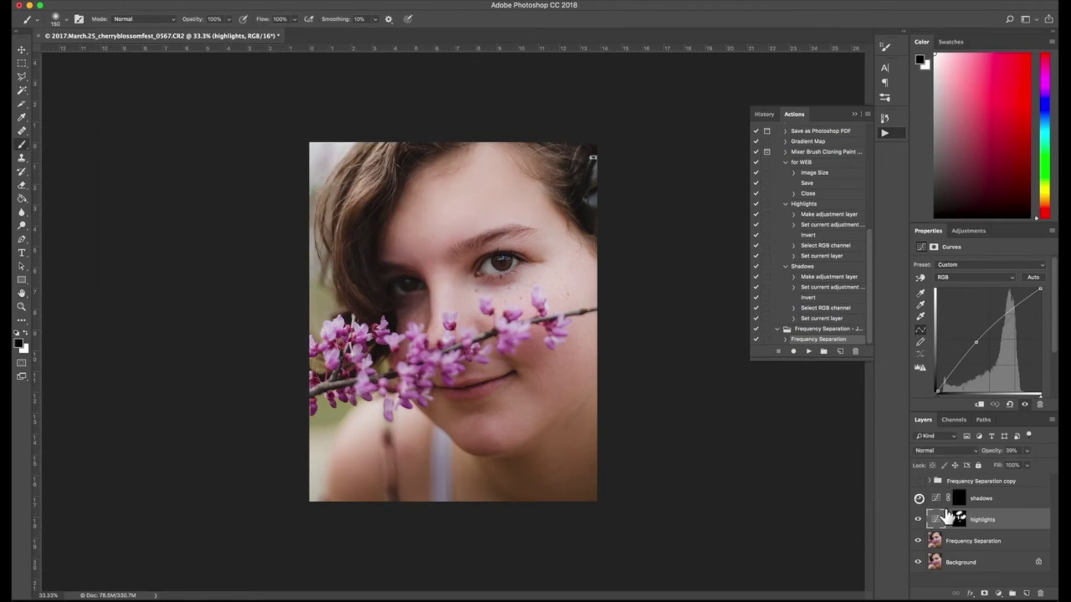
{"action": "left_click", "coordinate": [959, 498]}
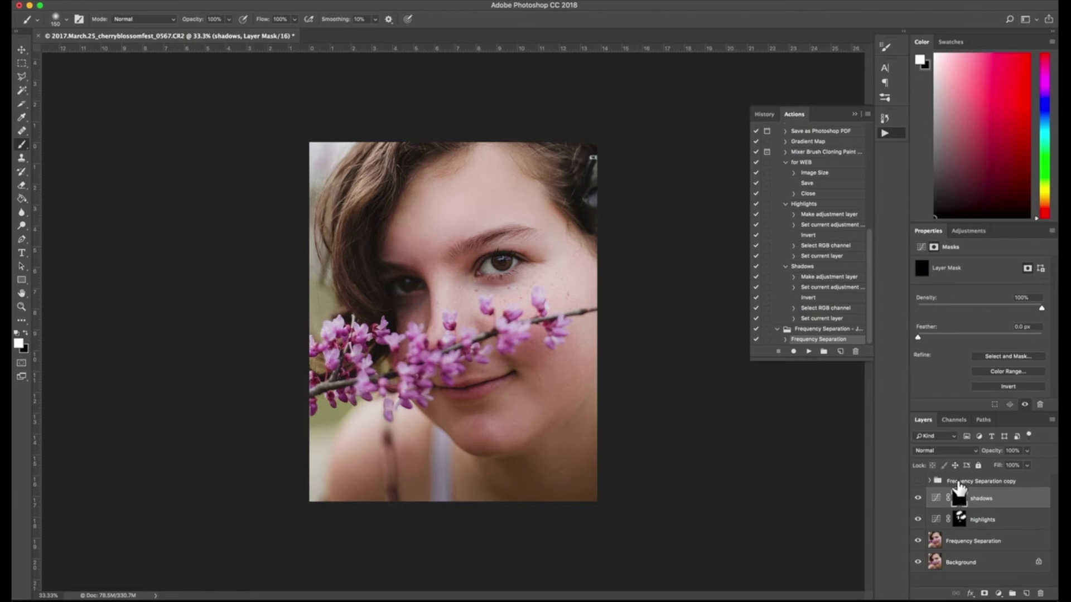
{"action": "left_click", "coordinate": [24, 145]}
Paint white on the shadows mask along the side of the nose and the brow with a 175 px brush
{"action": "key", "text": "bracketright"}
{"action": "key", "text": "bracketright"}
{"action": "key", "text": "bracketright"}
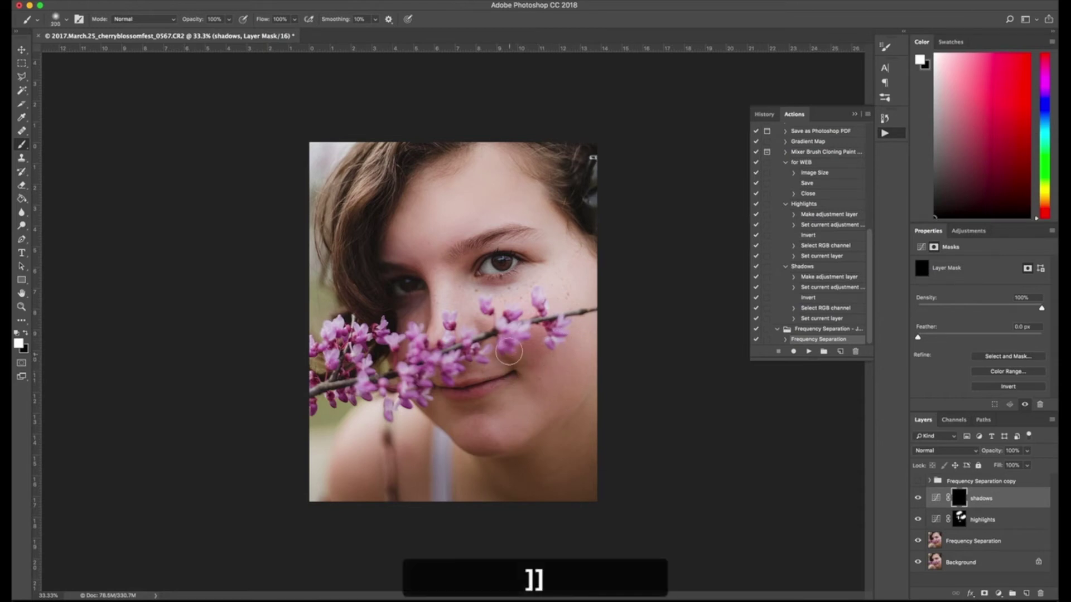
{"action": "key", "text": "bracketleft"}
{"action": "key", "text": "bracketleft"}
{"action": "key", "text": "bracketleft"}
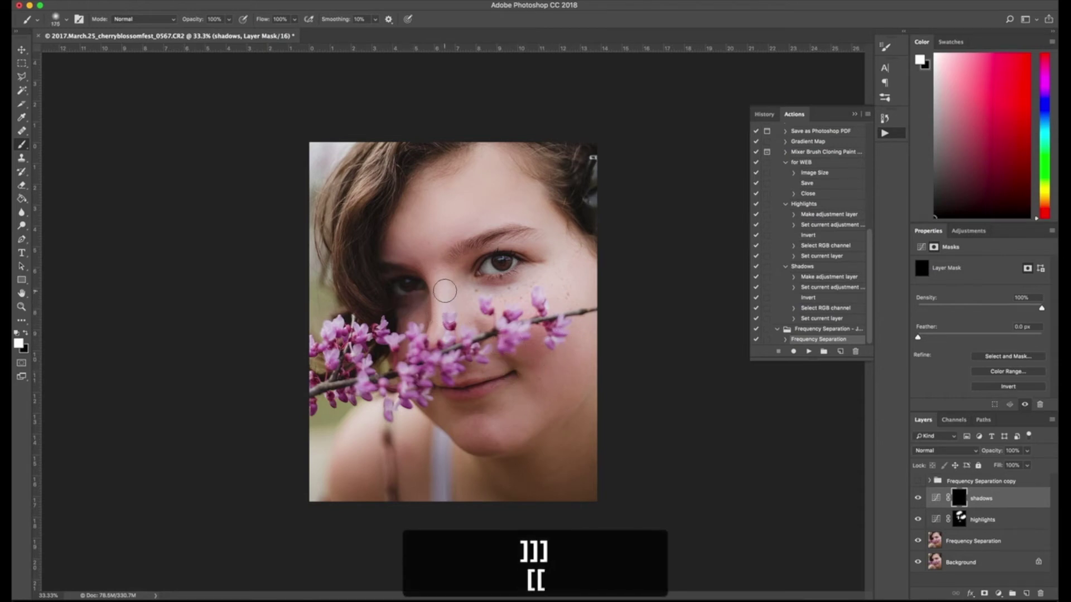
{"action": "key", "text": "bracketright"}
{"action": "key", "text": "bracketright"}
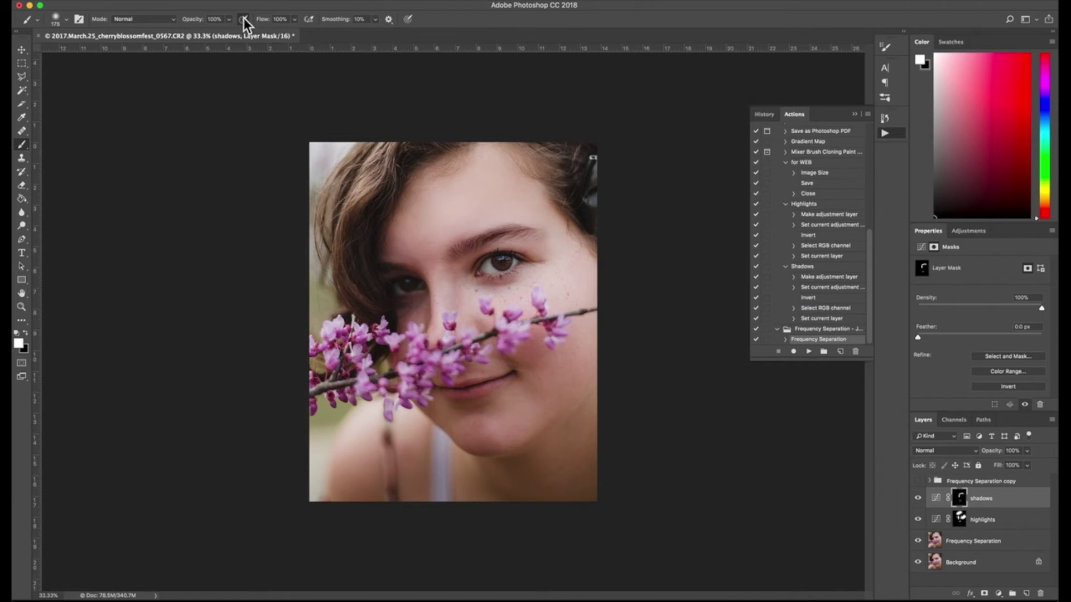
Try a shadow stroke down the cheek without pen-pressure opacity, and undo it
{"action": "left_click", "coordinate": [244, 18]}
{"action": "left_click_drag", "start_coordinate": [550, 366], "coordinate": [553, 403]}
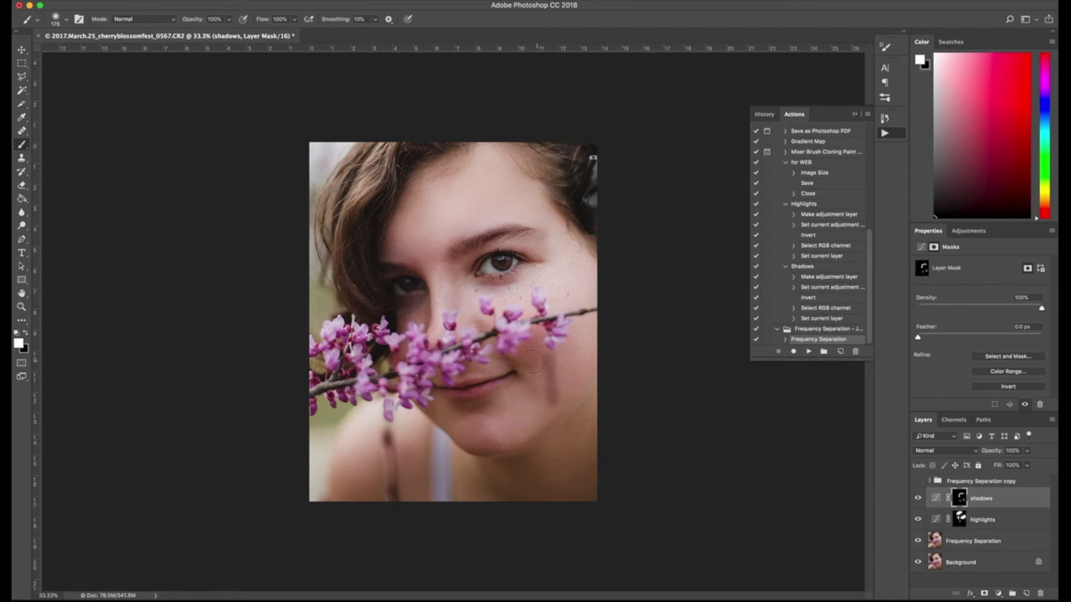
{"action": "key", "text": "super+alt+z"}
Enable pen pressure for brush opacity and paint soft shadows around the cheek and mouth, undoing unwanted test strokes
{"action": "left_click", "coordinate": [244, 19]}
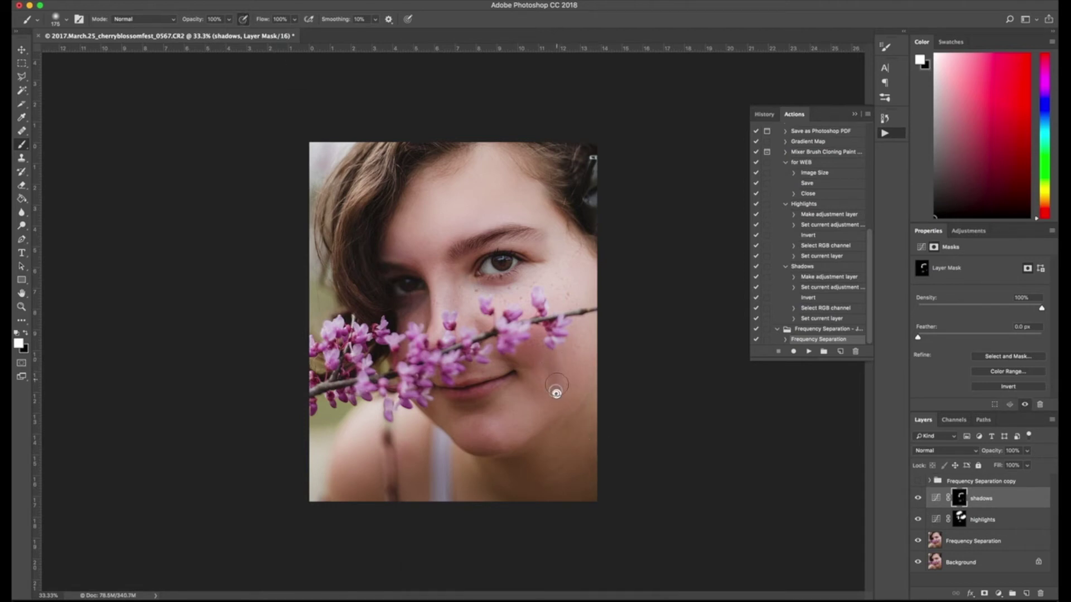
{"action": "left_click_drag", "start_coordinate": [557, 386], "coordinate": [565, 387]}
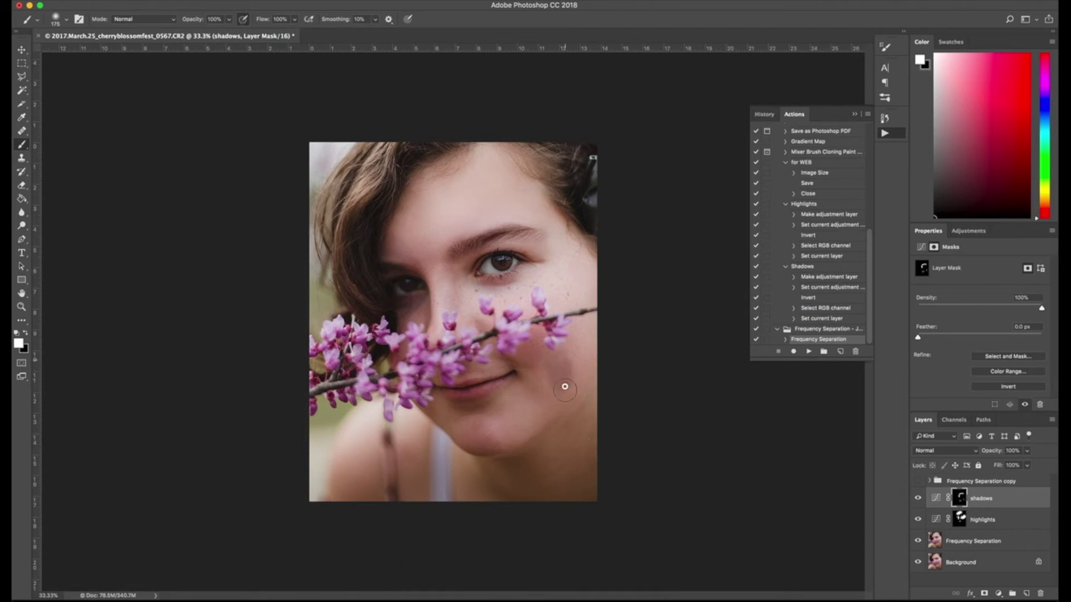
{"action": "key", "text": "super+alt+z"}
{"action": "key", "text": "super+alt+z"}
{"action": "key", "text": "super+alt+z"}
{"action": "key", "text": "super+alt+z"}
{"action": "key", "text": "super+alt+z"}
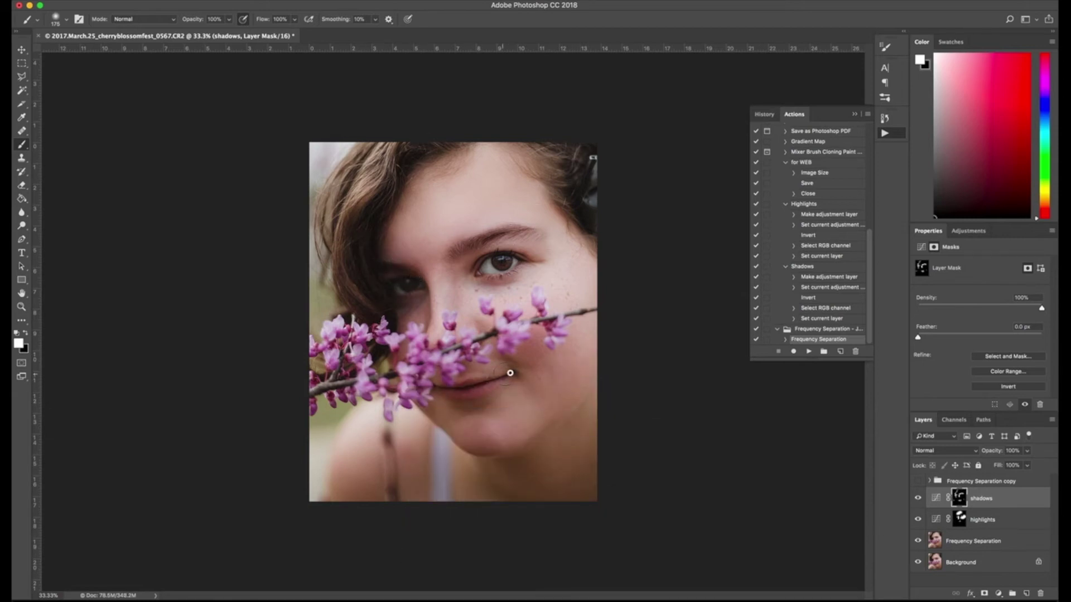
Enlarge the brush to 400 px and paint shadows along the outer edge of the face on the shadows mask
{"action": "key", "text": "bracketright"}
{"action": "key", "text": "bracketright"}
{"action": "key", "text": "bracketright"}
{"action": "key", "text": "bracketright"}
{"action": "key", "text": "bracketright"}
{"action": "key", "text": "bracketright"}
{"action": "key", "text": "bracketright"}
{"action": "key", "text": "bracketright"}
{"action": "key", "text": "bracketright"}
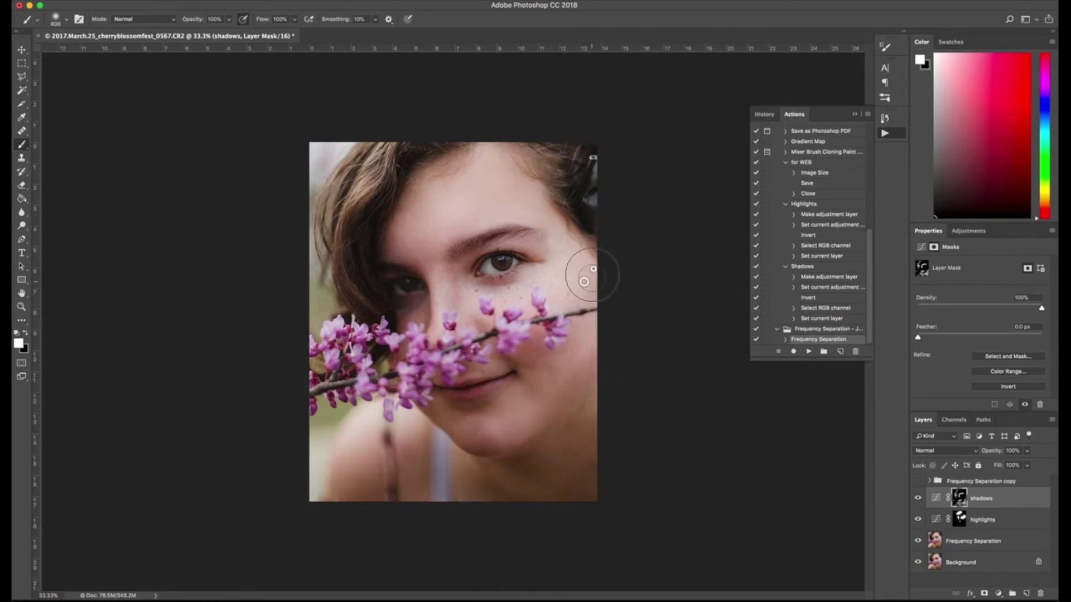
Turn off pen-pressure opacity, set the brush to 12 px, and darken the lashes of the fully visible eye on the shadows mask
{"action": "key", "text": "super+equal"}
{"action": "key", "text": "super+equal"}
{"action": "key", "text": "super+equal"}
{"action": "key", "text": "super+equal"}
{"action": "key", "text": "bracketleft"}
{"action": "key", "text": "bracketleft"}
{"action": "key", "text": "bracketleft"}
{"action": "key", "text": "bracketleft"}
{"action": "key", "text": "bracketleft"}
{"action": "key", "text": "bracketleft"}
{"action": "key", "text": "bracketleft"}
{"action": "key", "text": "bracketleft"}
{"action": "key", "text": "bracketleft"}
{"action": "key", "text": "bracketleft"}
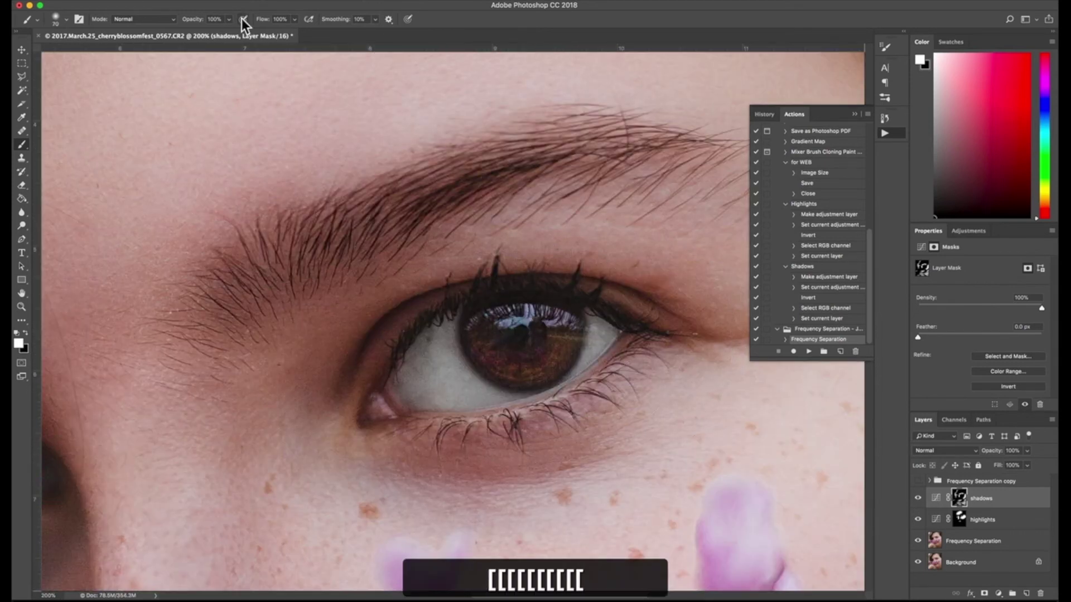
{"action": "right_click", "coordinate": [591, 251]}
{"action": "type", "text": "12"}
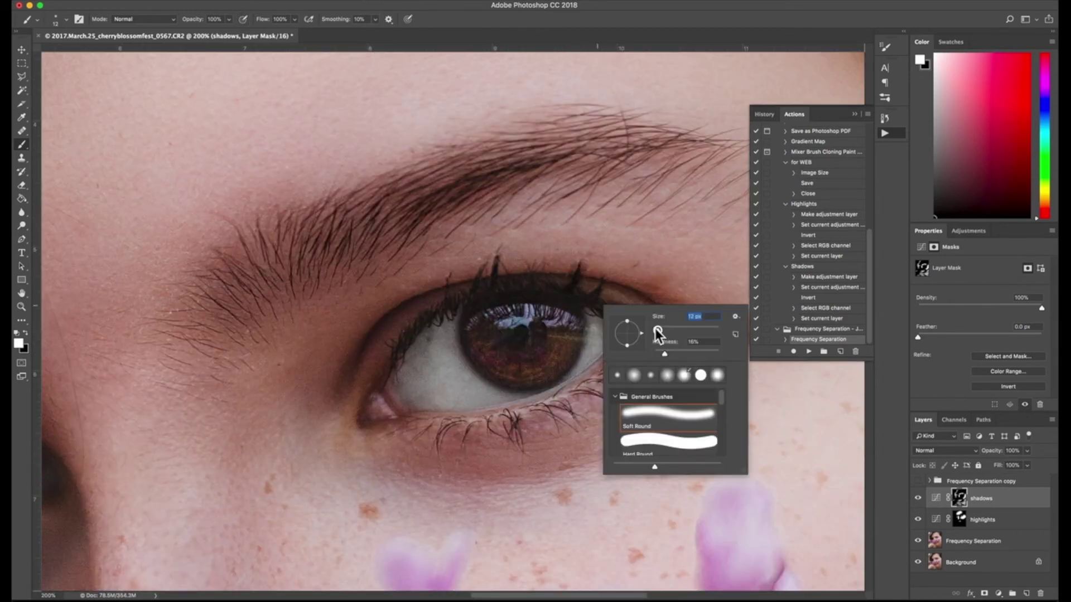
{"action": "key", "text": "Return"}
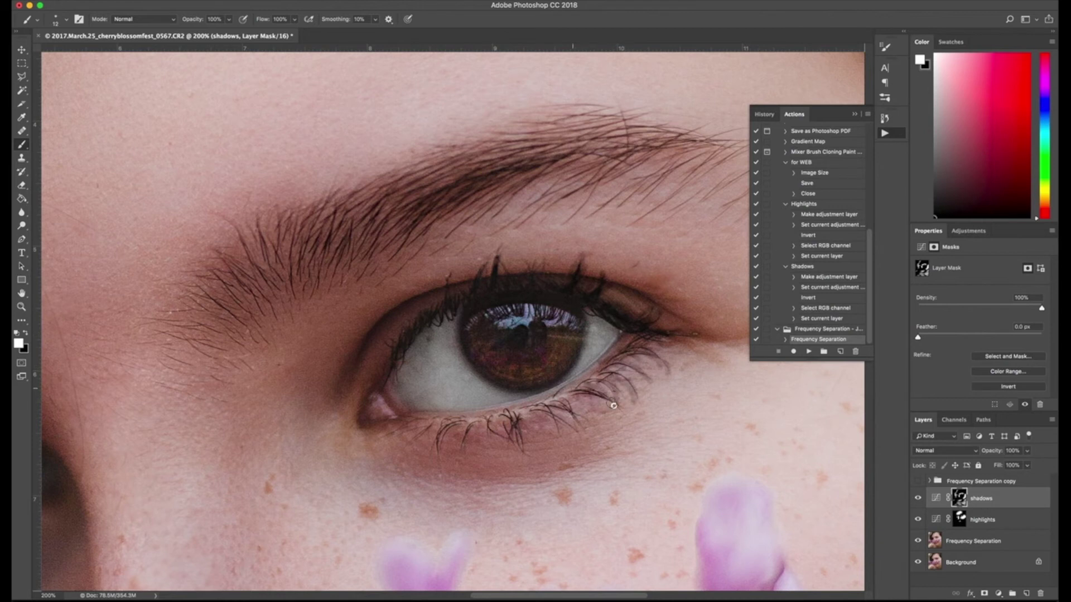
Swap the painting color to black and set the brush size to 3 px for fine lash work on the shadows mask
{"action": "key", "text": "bracketleft"}
{"action": "key", "text": "bracketleft"}
{"action": "key", "text": "bracketleft"}
{"action": "key", "text": "bracketleft"}
{"action": "key", "text": "bracketleft"}
{"action": "key", "text": "bracketleft"}
{"action": "key", "text": "bracketleft"}
{"action": "key", "text": "bracketleft"}
{"action": "key", "text": "bracketleft"}
{"action": "key", "text": "bracketleft"}
{"action": "key", "text": "bracketright"}
{"action": "key", "text": "bracketright"}
{"action": "left_click", "coordinate": [26, 349]}
{"action": "key", "text": "Escape"}
{"action": "left_click", "coordinate": [27, 333]}
{"action": "right_click", "coordinate": [538, 360]}
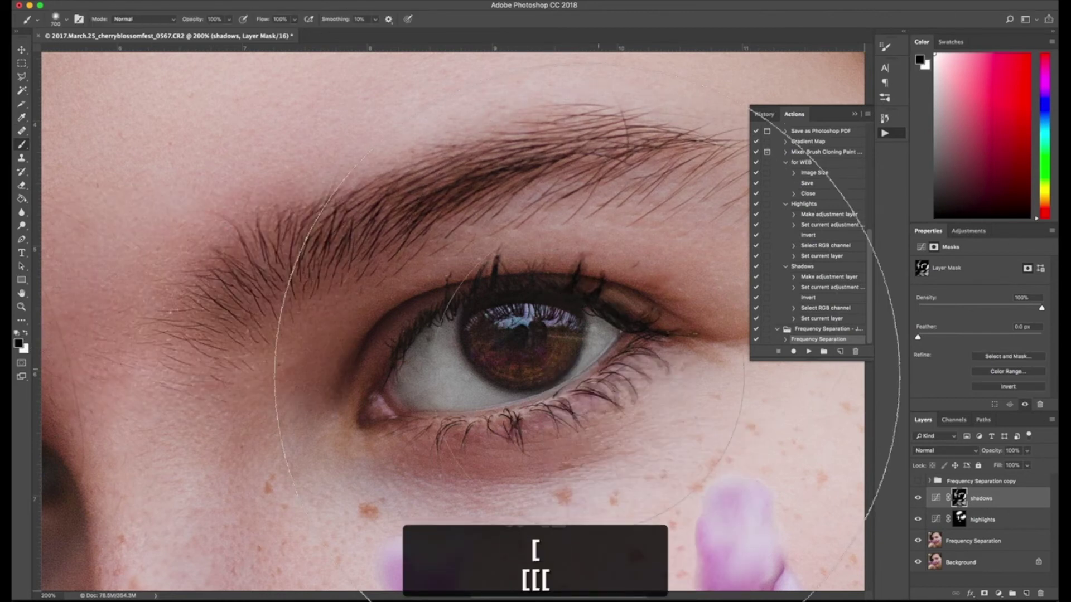
{"action": "key", "text": "bracketleft"}
{"action": "key", "text": "bracketleft"}
{"action": "key", "text": "bracketleft"}
{"action": "key", "text": "bracketleft"}
{"action": "key", "text": "bracketleft"}
{"action": "key", "text": "bracketleft"}
{"action": "key", "text": "bracketleft"}
{"action": "key", "text": "bracketleft"}
{"action": "key", "text": "bracketleft"}
{"action": "key", "text": "bracketleft"}
{"action": "key", "text": "bracketleft"}
{"action": "key", "text": "bracketleft"}
{"action": "right_click", "coordinate": [527, 312]}
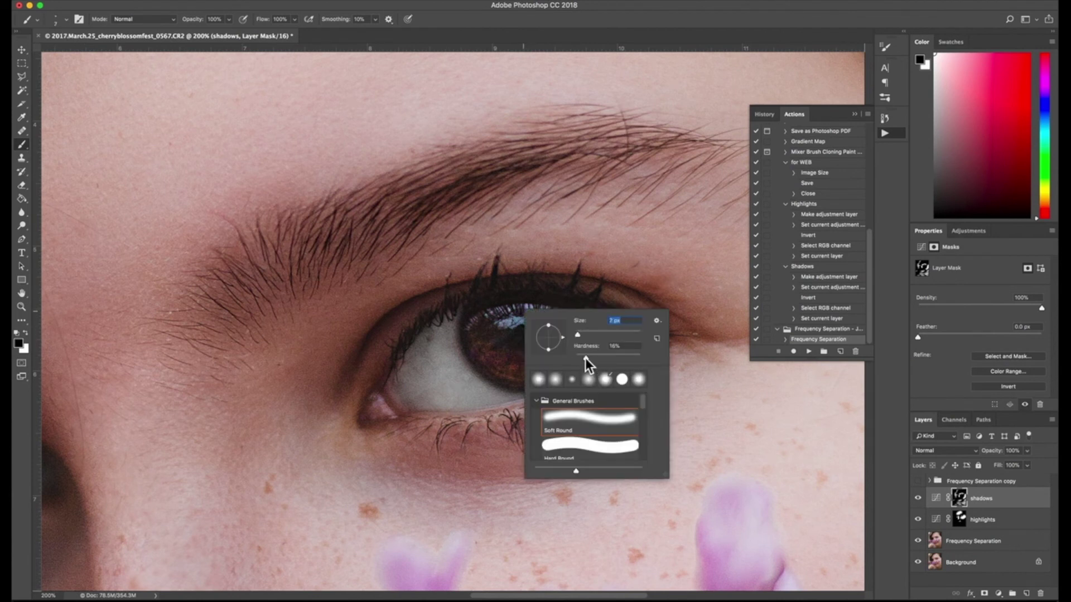
{"action": "type", "text": "3"}
{"action": "key", "text": "Tab"}
{"action": "key", "text": "Return"}
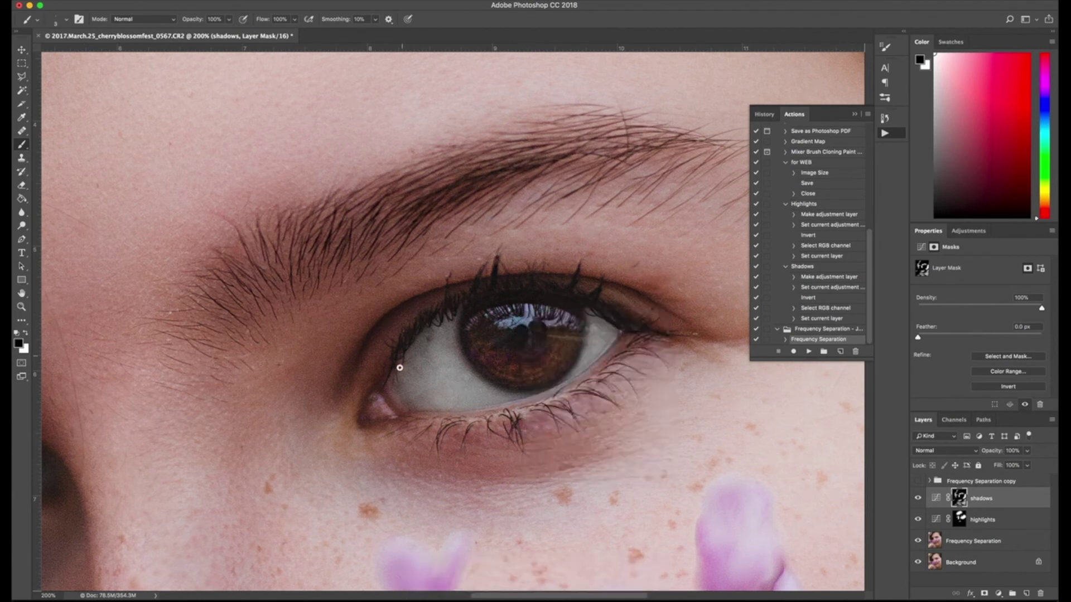
Restore white as the painting color and undo the latest lash strokes on the shadows mask
{"action": "key", "text": "x"}
{"action": "key", "text": "super+alt+z"}
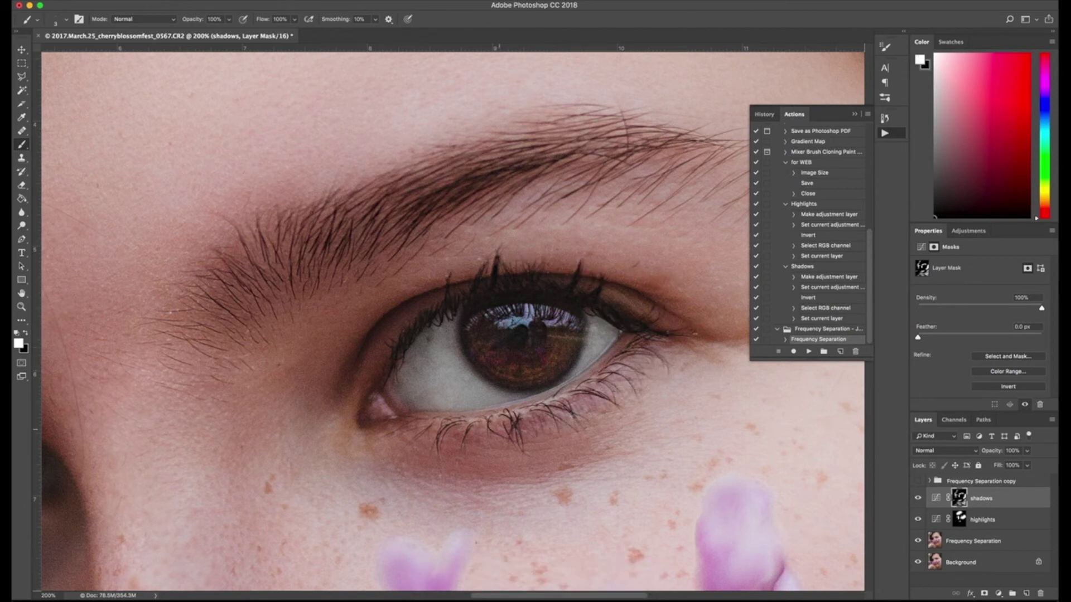
{"action": "key", "text": "super+alt+z"}
{"action": "key", "text": "super+alt+z"}
{"action": "key", "text": "space"}
{"action": "left_click_drag", "start_coordinate": [457, 423], "coordinate": [864, 351]}
{"action": "key", "text": "super+alt+z"}
{"action": "key", "text": "super+alt+z"}
Try a shadow stroke around the iris of the fully visible eye with a 30 px brush, and undo it
{"action": "key", "text": "space"}
{"action": "left_click_drag", "start_coordinate": [864, 470], "coordinate": [474, 422]}
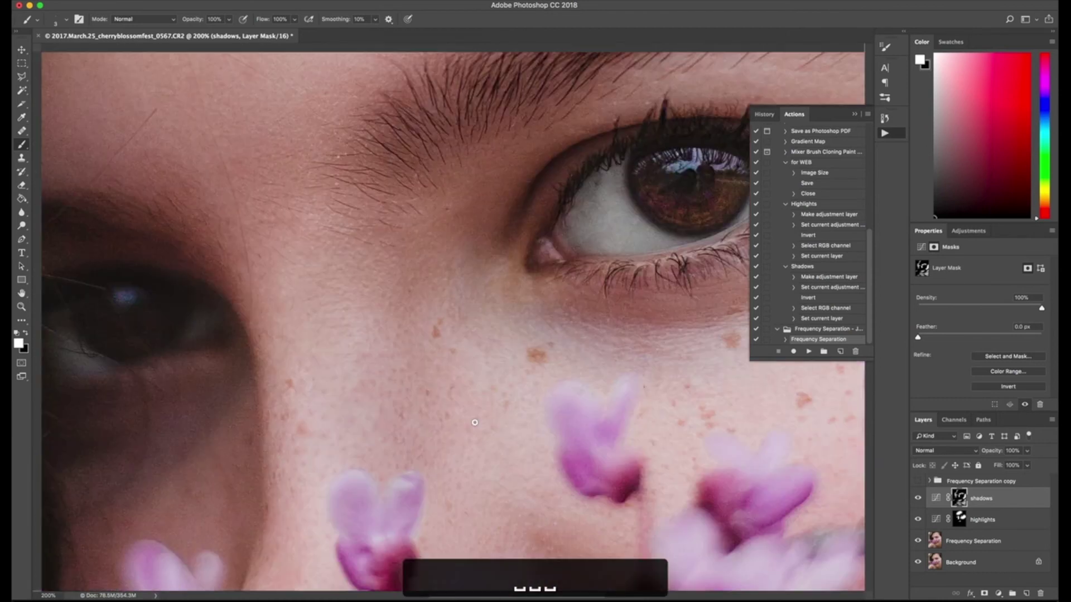
{"action": "scroll", "coordinate": [475, 423], "scroll_direction": "up", "scroll_amount": 5}
{"action": "scroll", "coordinate": [359, 342], "scroll_direction": "right", "scroll_amount": 4}
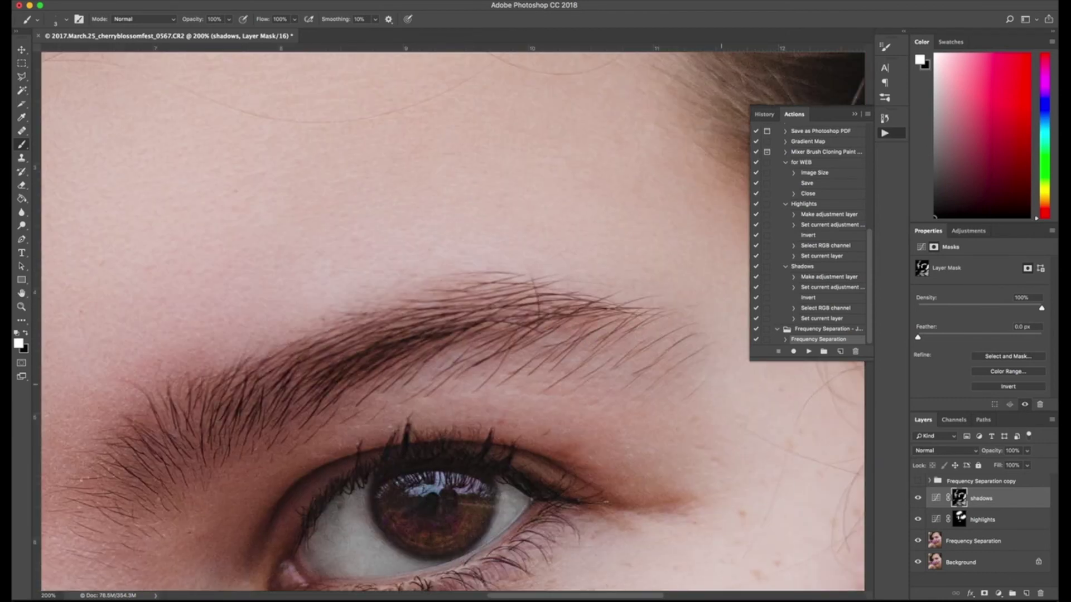
{"action": "key", "text": "super+equal"}
{"action": "key", "text": "super+equal"}
{"action": "right_click", "coordinate": [487, 429]}
{"action": "left_click", "coordinate": [549, 480]}
{"action": "mouse_move", "coordinate": [423, 378]}
{"action": "left_mouse_down"}
{"action": "mouse_move", "coordinate": [418, 387]}
{"action": "mouse_move", "coordinate": [517, 425]}
{"action": "left_mouse_up"}
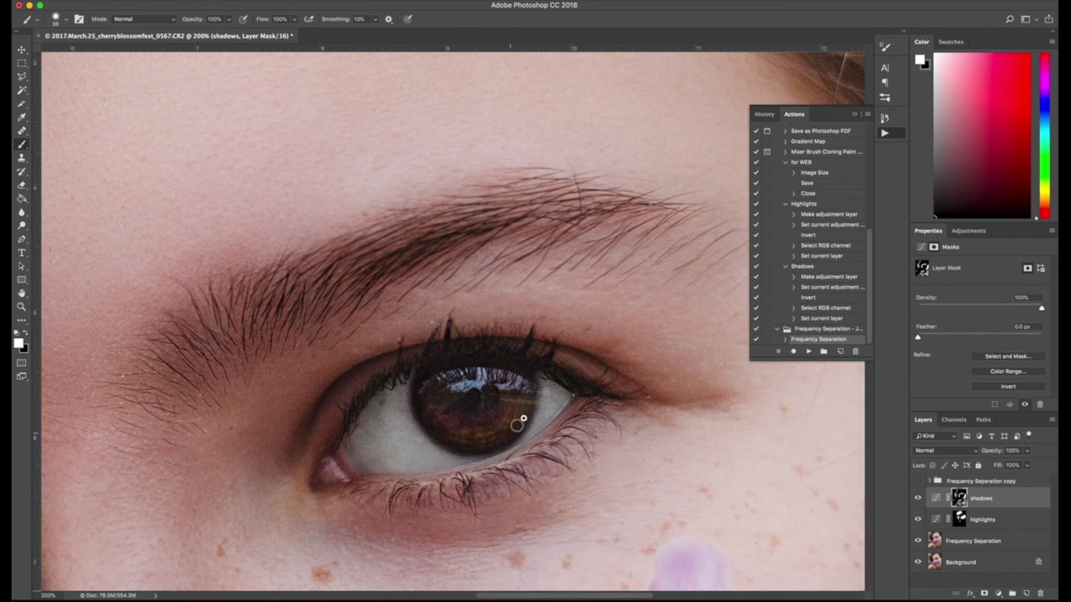
{"action": "key", "text": "super+alt+z"}
Compare the whole portrait with the shadows layer hidden and shown
{"action": "key", "text": "super+minus"}
{"action": "key", "text": "super+minus"}
{"action": "key", "text": "super+minus"}
{"action": "key", "text": "super+minus"}
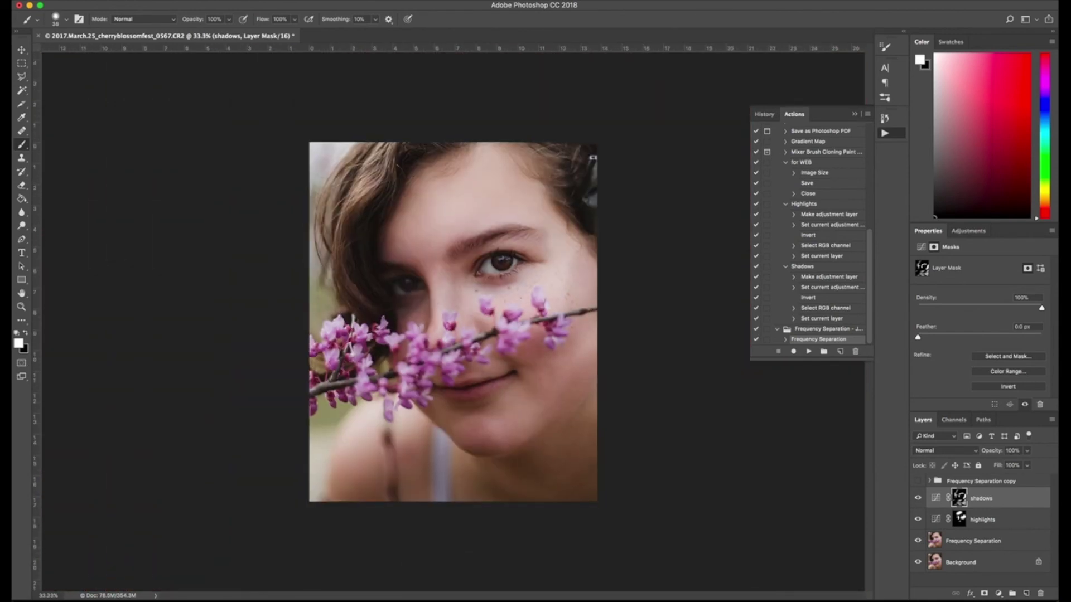
{"action": "left_click", "coordinate": [918, 498]}
{"action": "left_click", "coordinate": [918, 498]}
{"action": "left_click", "coordinate": [918, 498]}
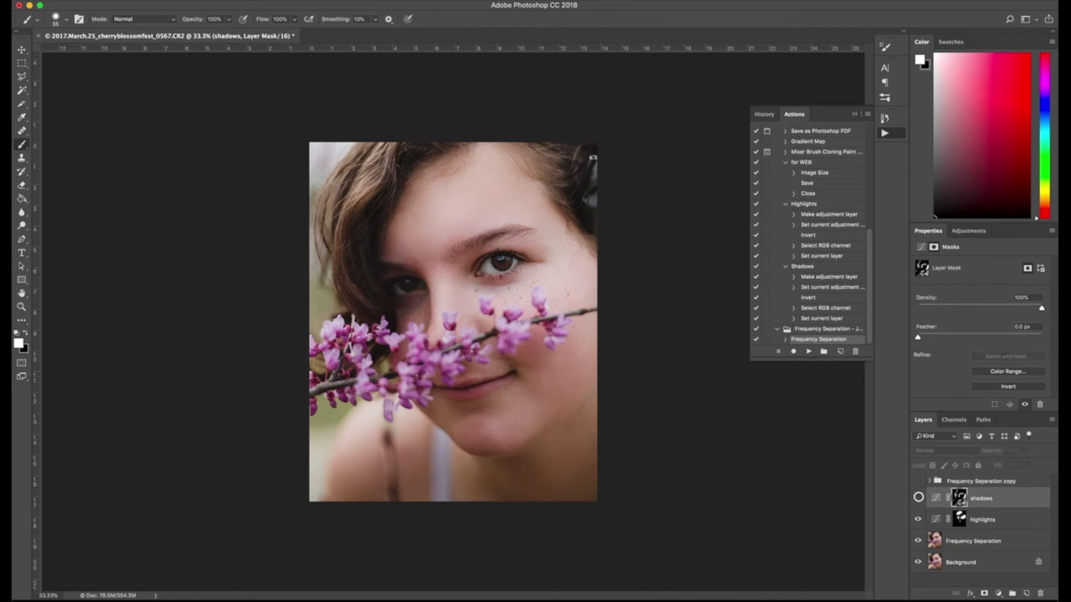
{"action": "left_click", "coordinate": [918, 498]}
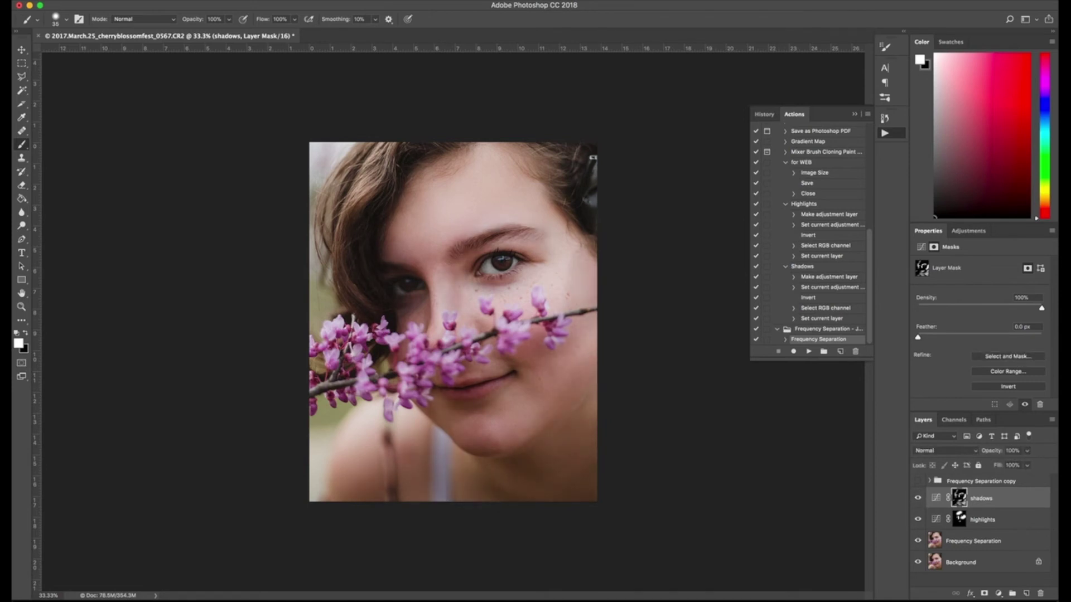
Lower the opacity of the shadows layer
{"action": "left_click", "coordinate": [1027, 451]}
{"action": "left_click_drag", "start_coordinate": [1028, 464], "coordinate": [991, 465]}
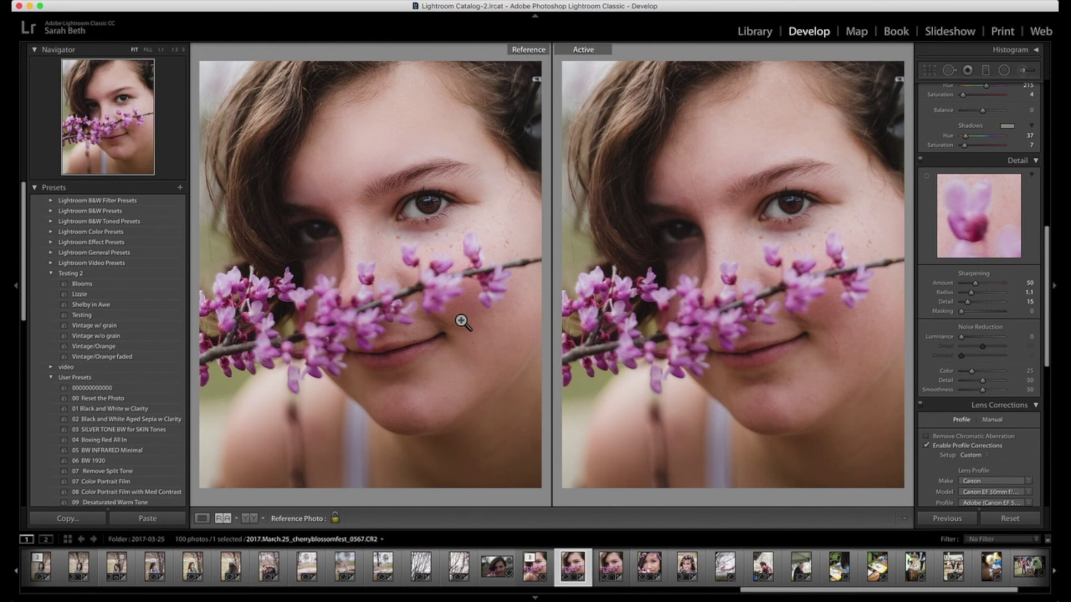
In Lightroom Classic, show the unedited Before version of the active portrait beside the reference photo
{"action": "key", "text": "backslash"}
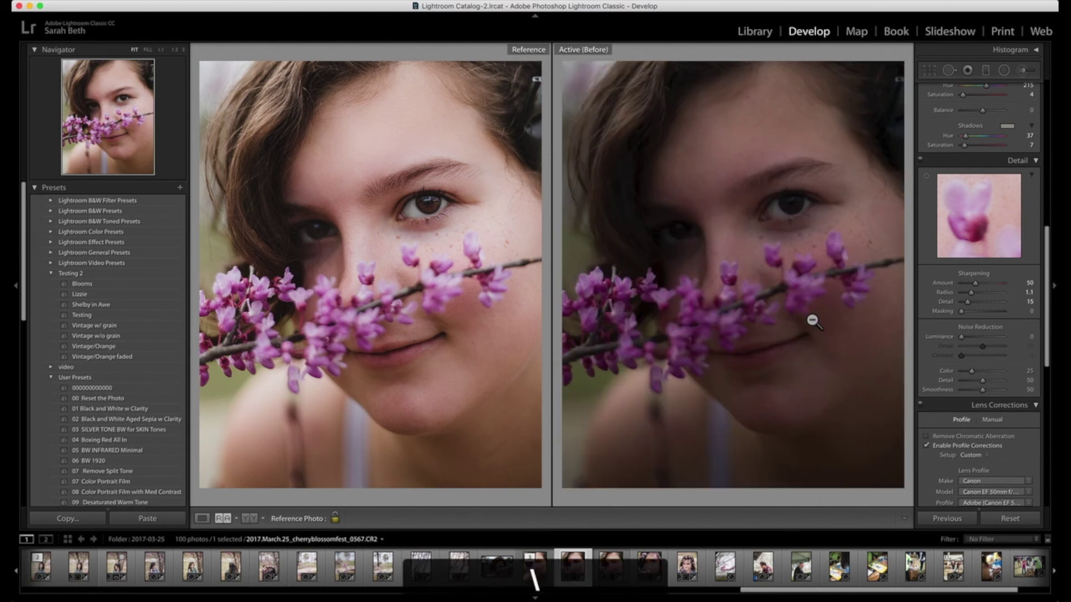